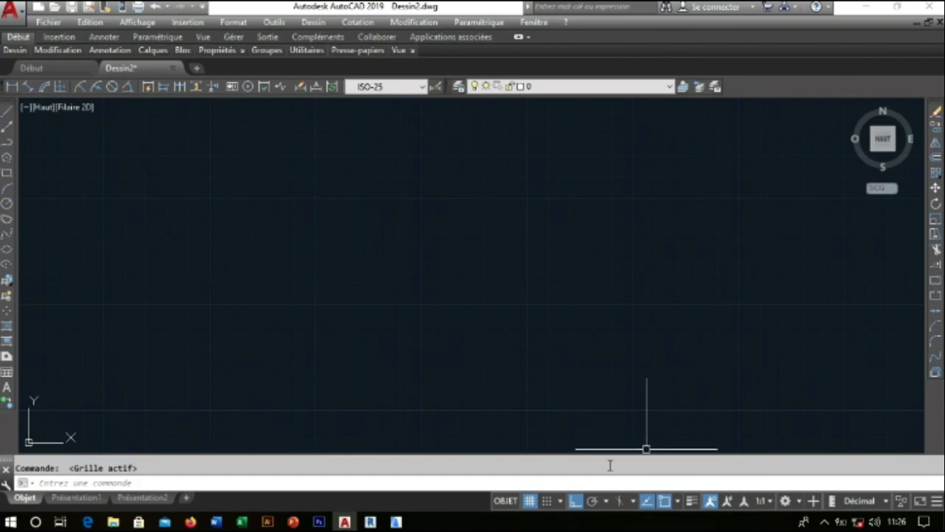
# Hide the drawing grid and draw a stepped Line outline of four segments running down, right, up and right
pyautogui.click(531, 502)
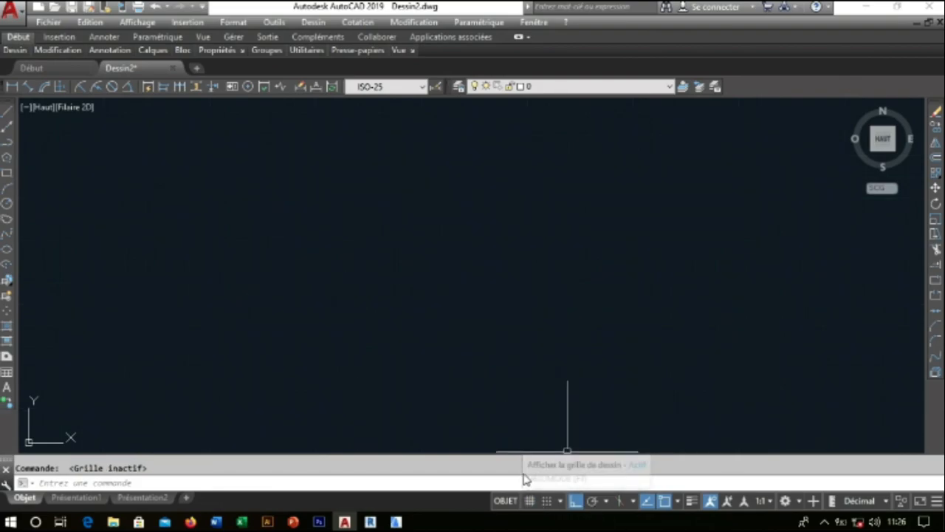
pyautogui.click(6, 110)
pyautogui.click(144, 160)
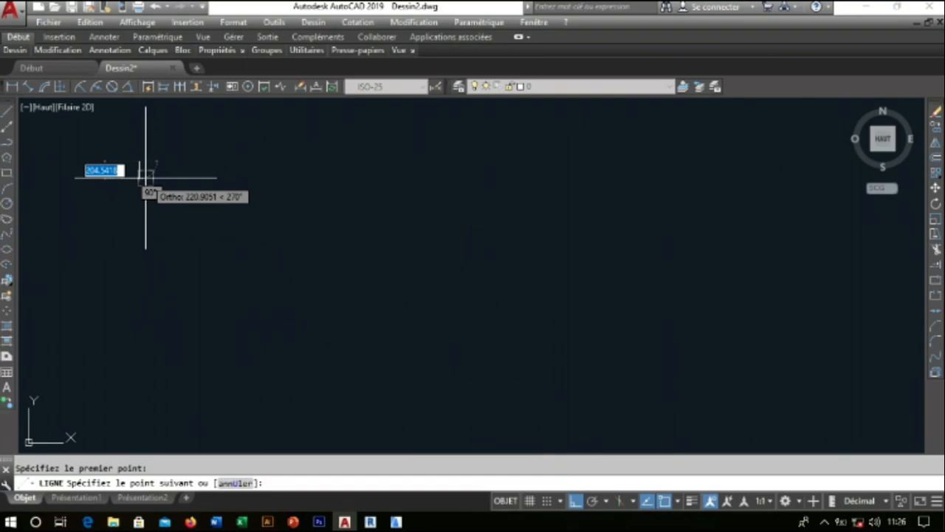
pyautogui.click(141, 224)
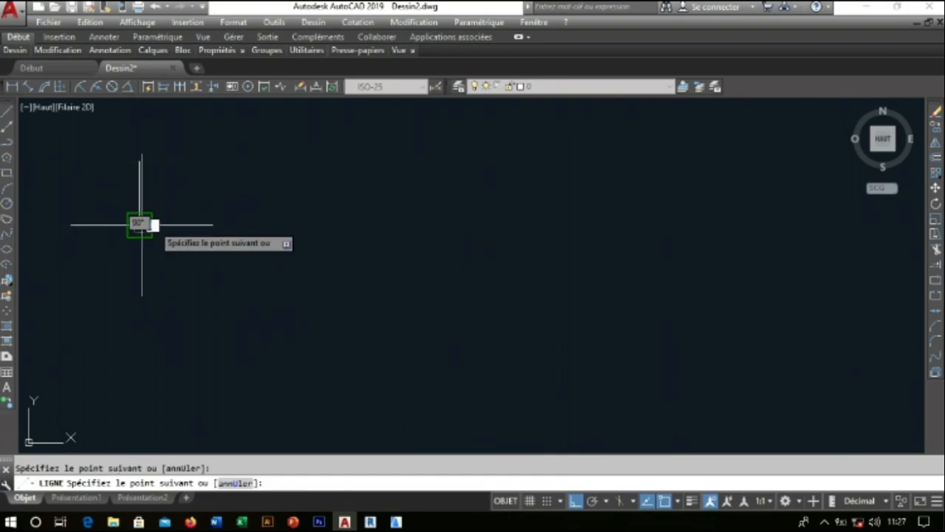
pyautogui.click(287, 225)
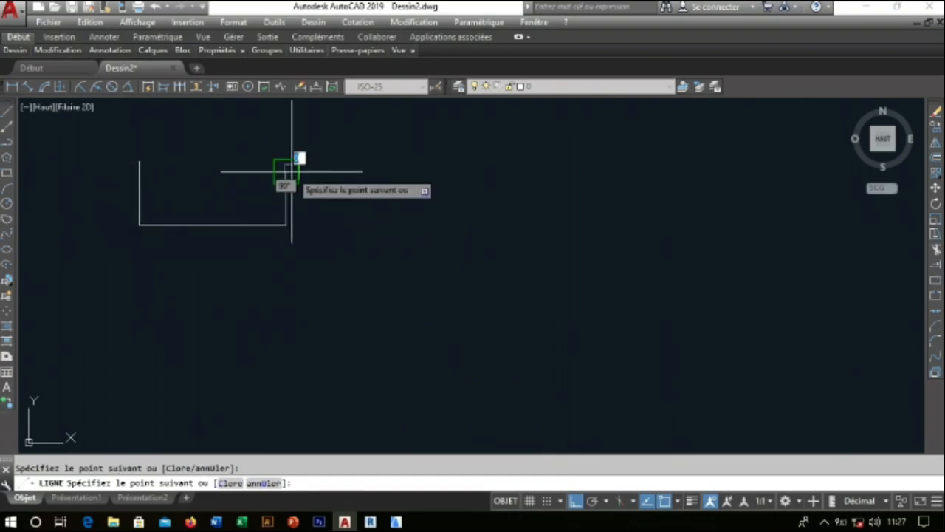
pyautogui.click(291, 172)
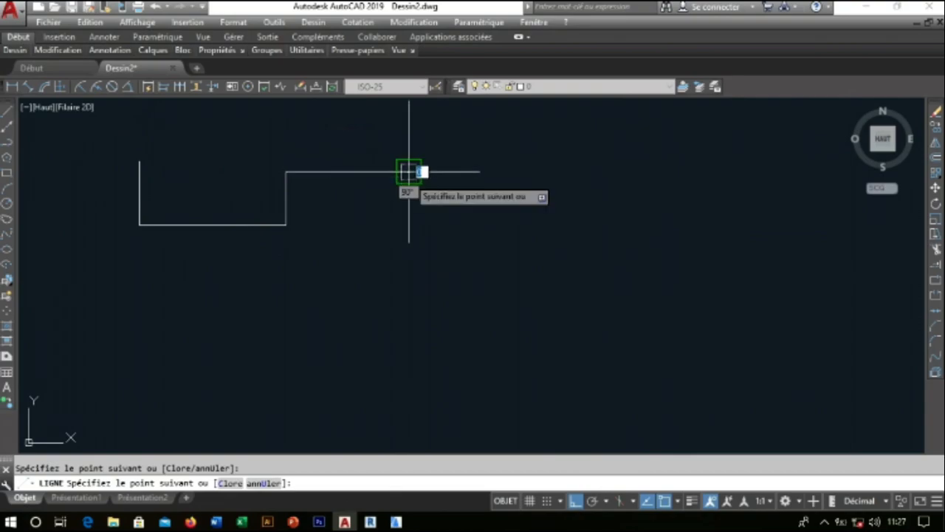
pyautogui.click(409, 172)
pyautogui.press('Escape')
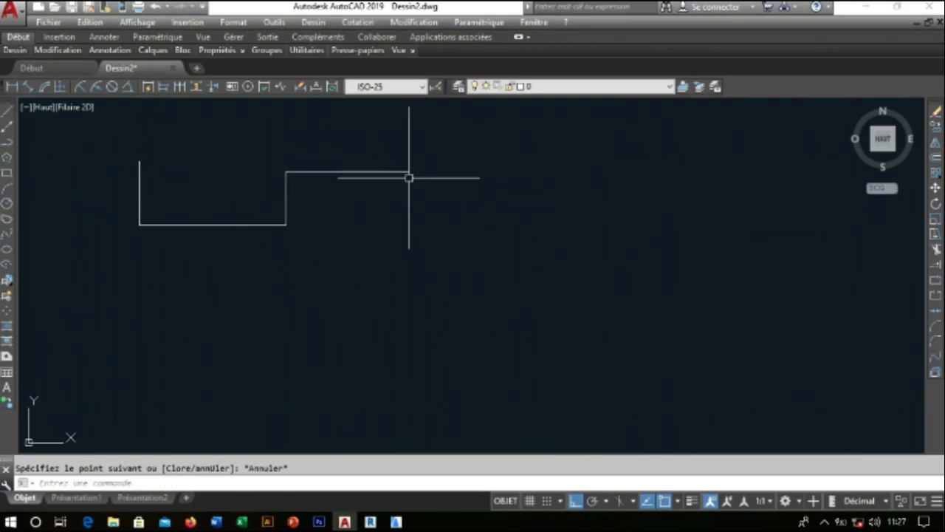
# Draw a polyline of the same stepped shape below the line outline, running down, right, up and right
pyautogui.click(7, 145)
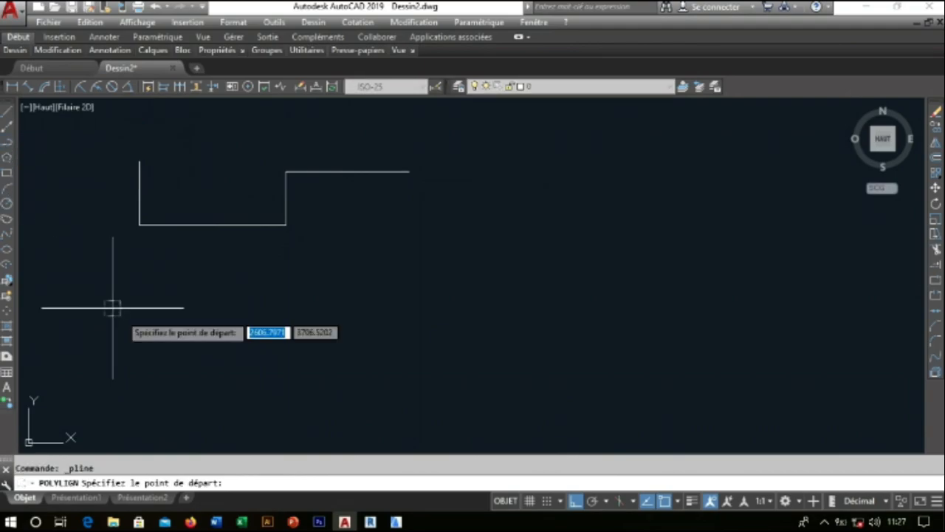
pyautogui.click(136, 301)
pyautogui.click(152, 358)
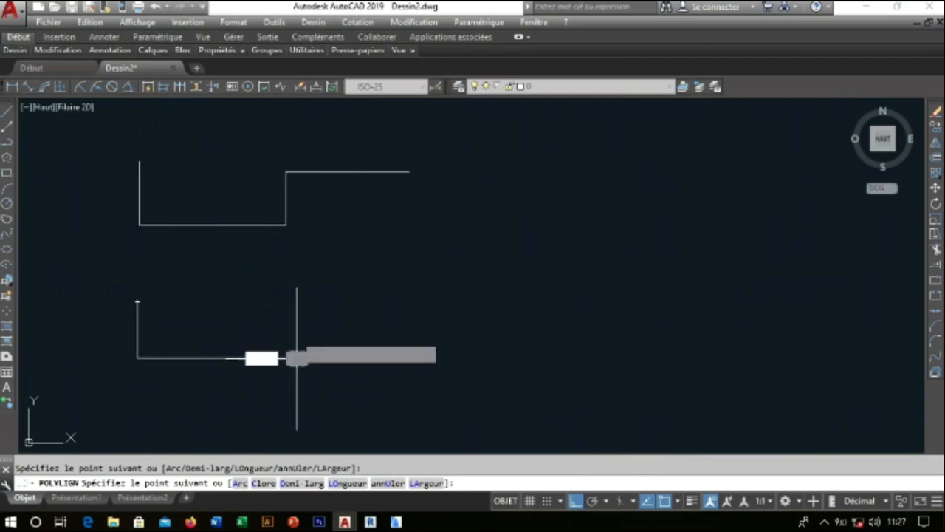
pyautogui.click(297, 359)
pyautogui.click(297, 304)
pyautogui.click(397, 304)
pyautogui.press('Return')
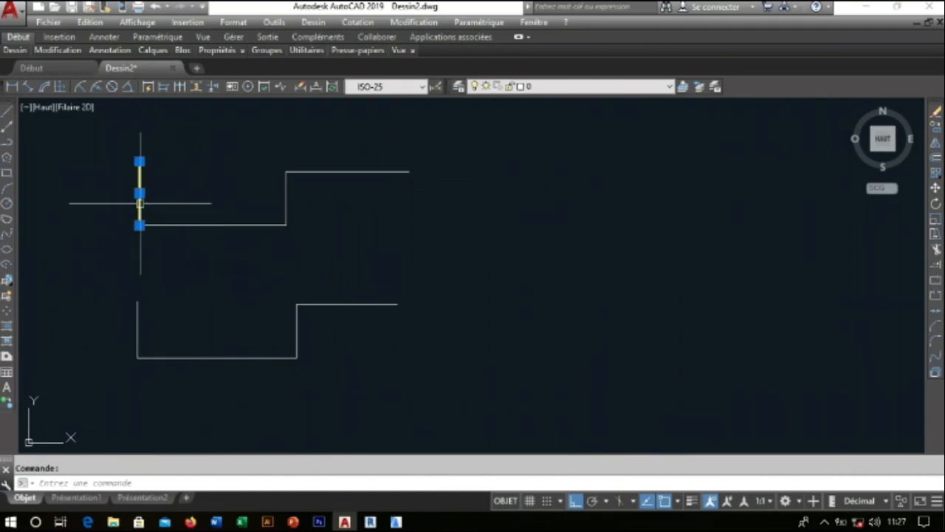
# Compare how separate line segments and the polyline select by picking two upper segments and the lower shape
pyautogui.click(322, 172)
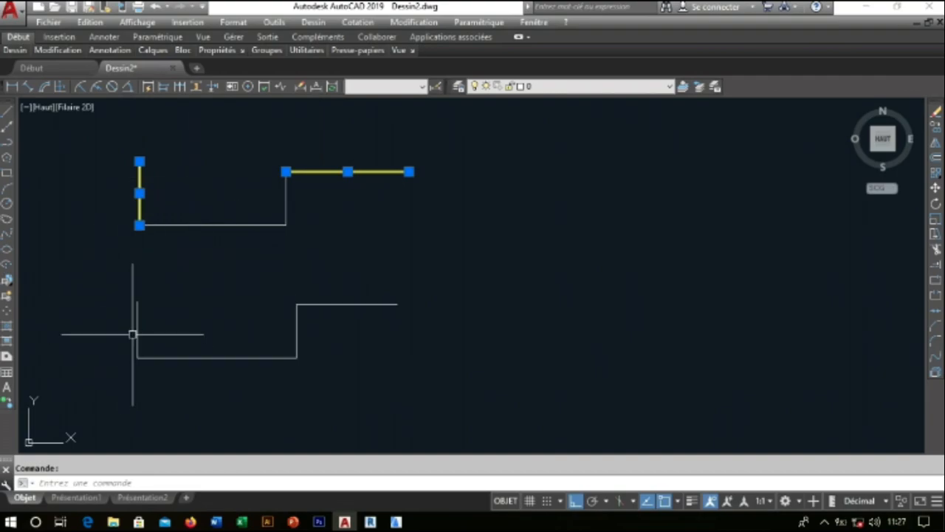
pyautogui.click(137, 328)
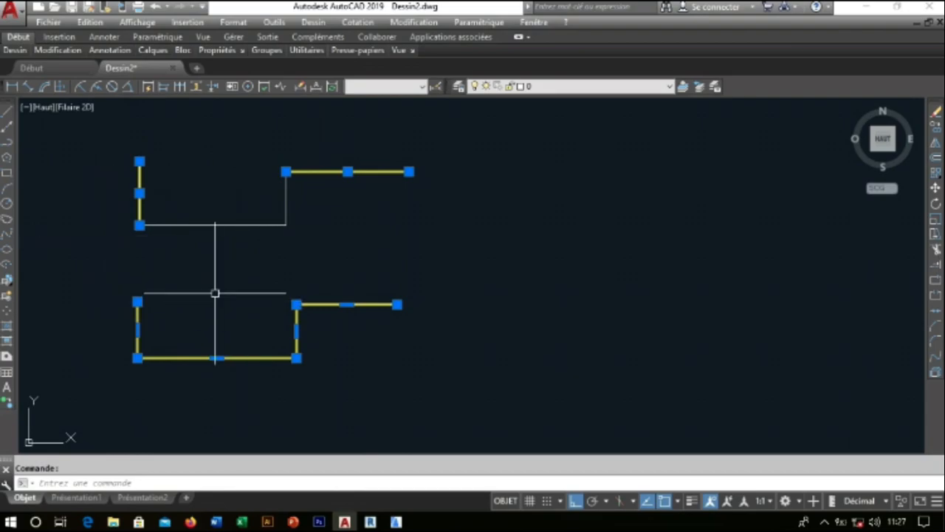
pyautogui.scroll(-2, 223, 281)
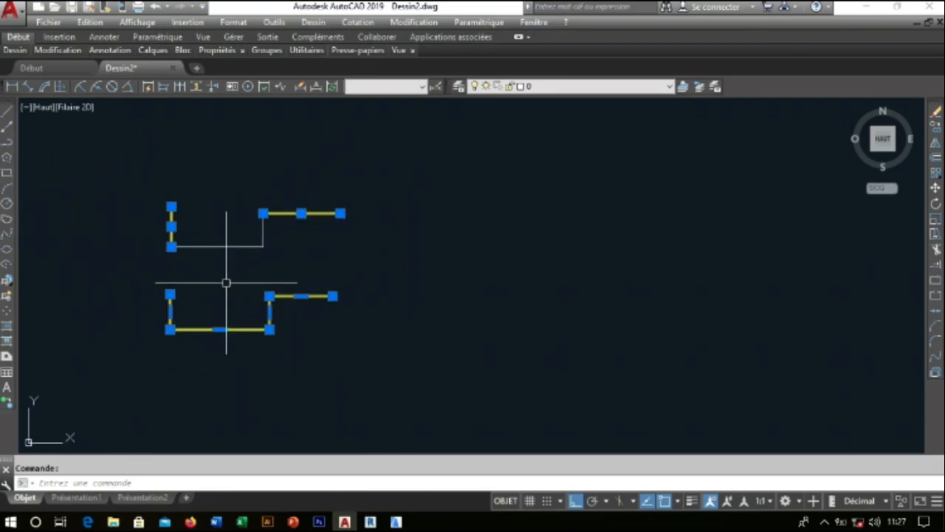
pyautogui.press('Escape')
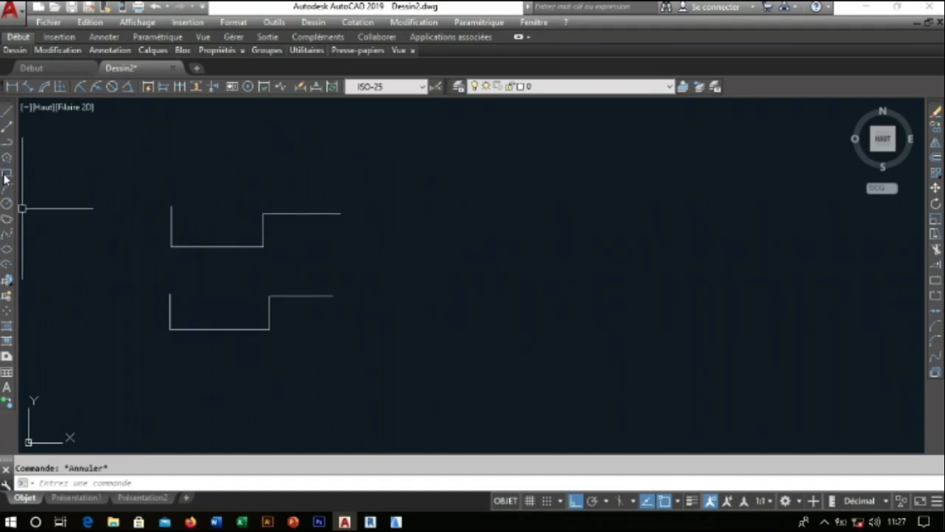
# Draw a rectangle beside the stepped shapes using the dimensions option, with length 5000 and width 2000
pyautogui.click(6, 174)
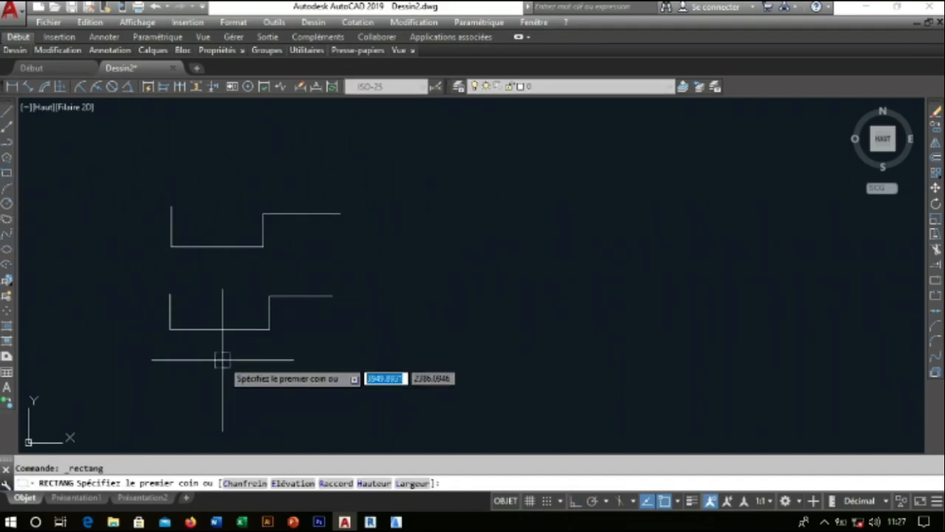
pyautogui.moveTo(348, 359); pyautogui.dragTo(238, 344, button='middle')
pyautogui.click(316, 213)
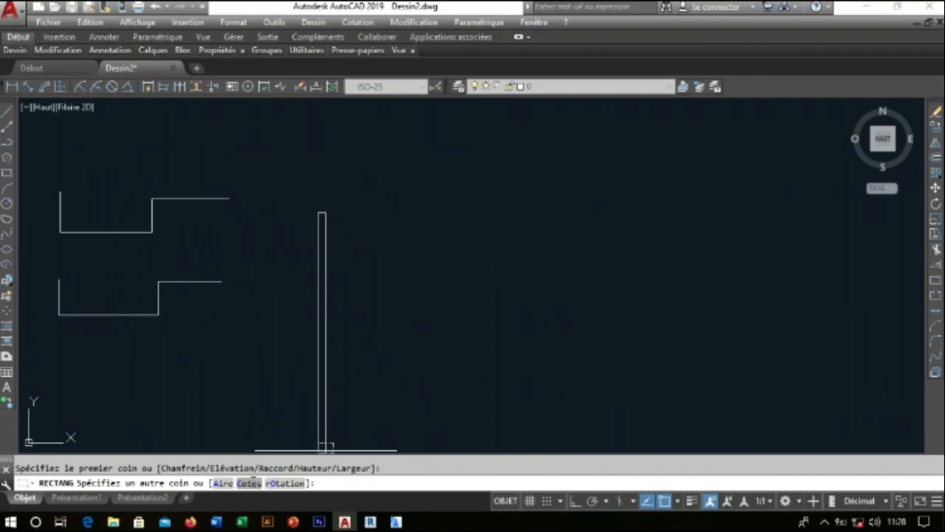
pyautogui.write('C')
pyautogui.press('Return')
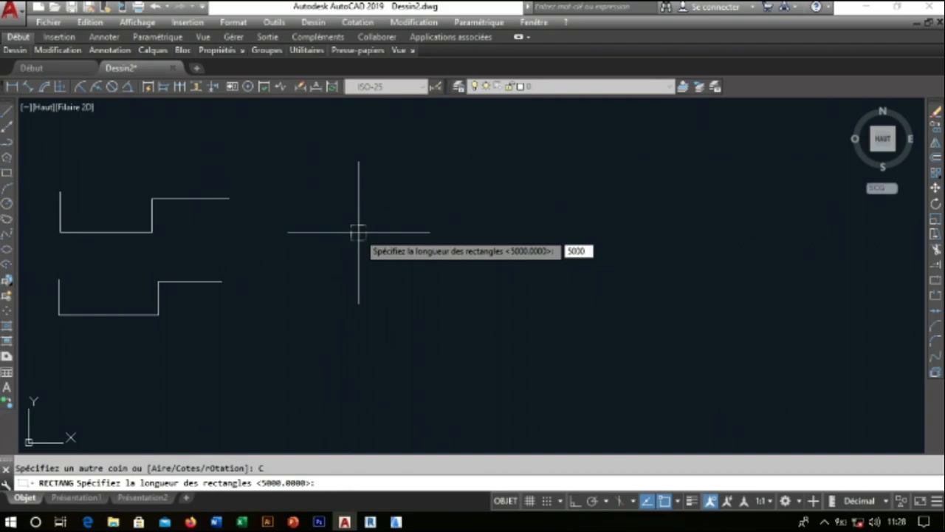
pyautogui.press('Return')
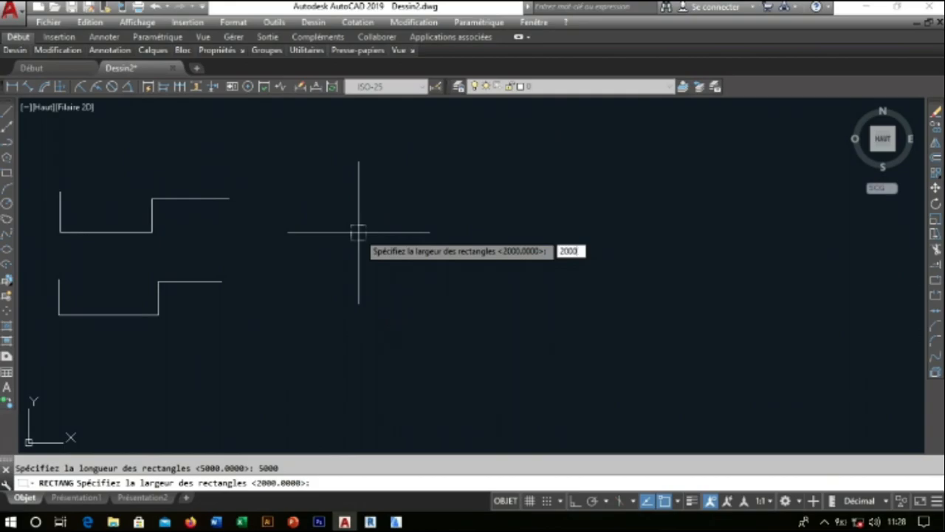
pyautogui.press('Return')
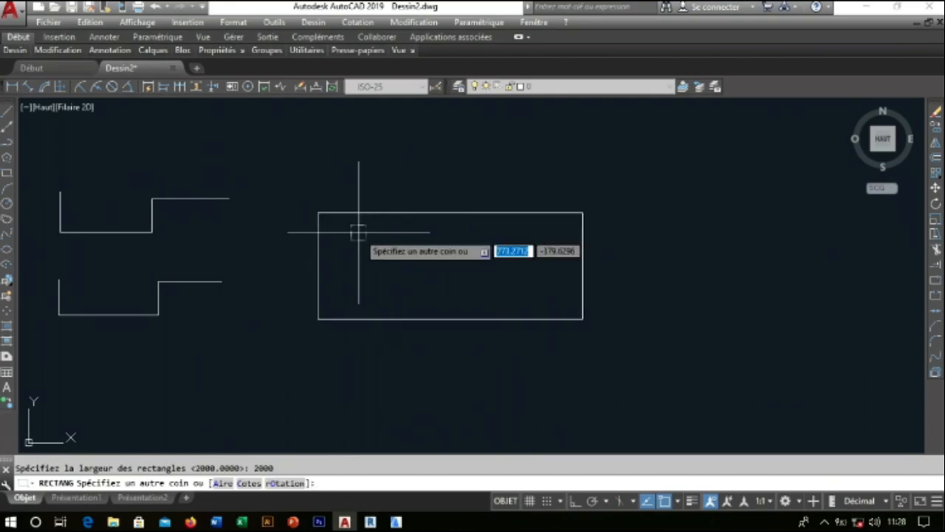
pyautogui.click(358, 232)
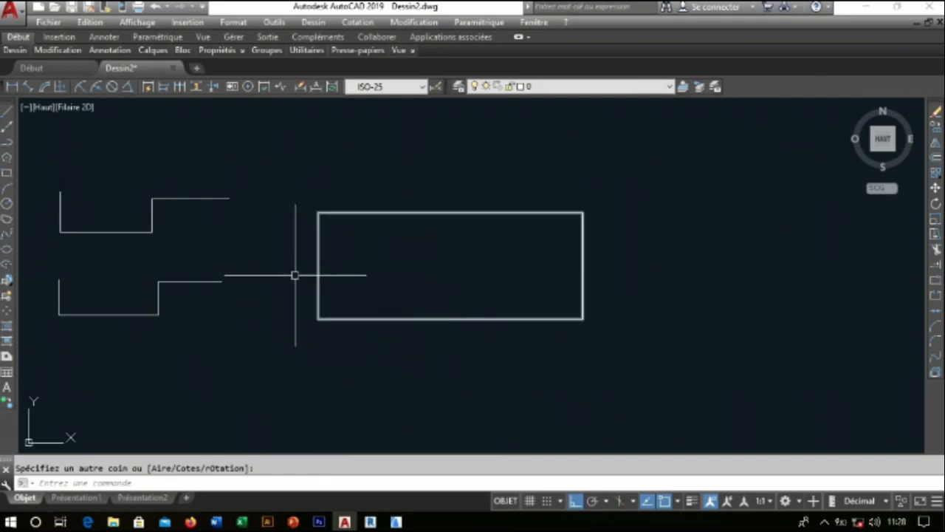
# Draw a centre-based arc centred on the rectangle's top edge midpoint, from its upper-left corner to its upper-right corner
pyautogui.click(8, 191)
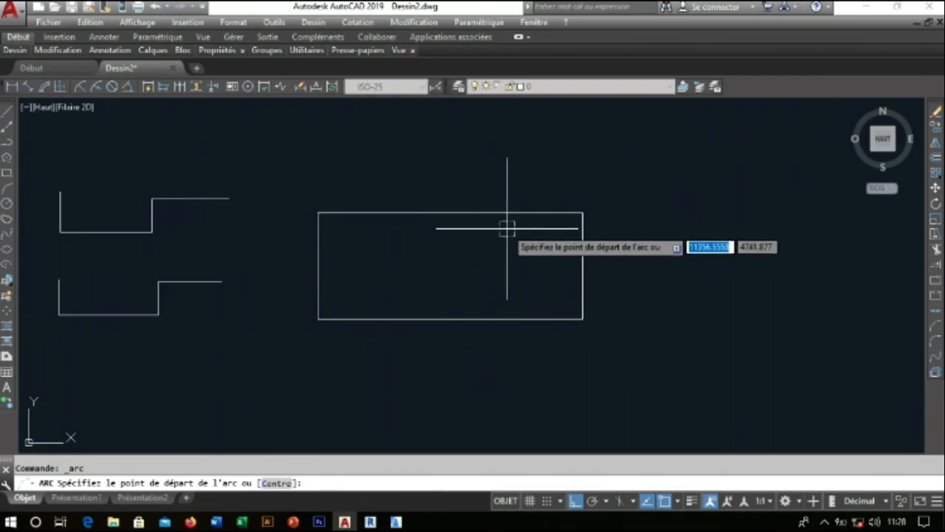
pyautogui.click(275, 483)
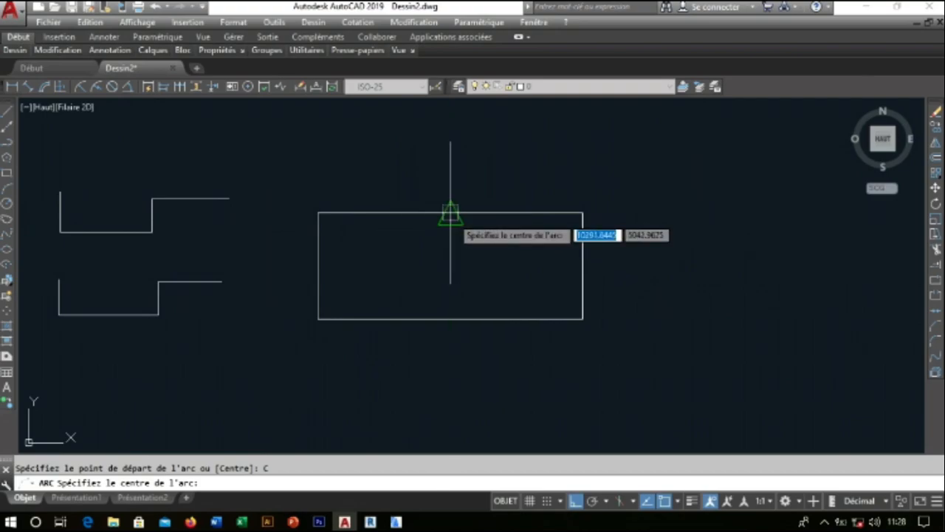
pyautogui.click(451, 213)
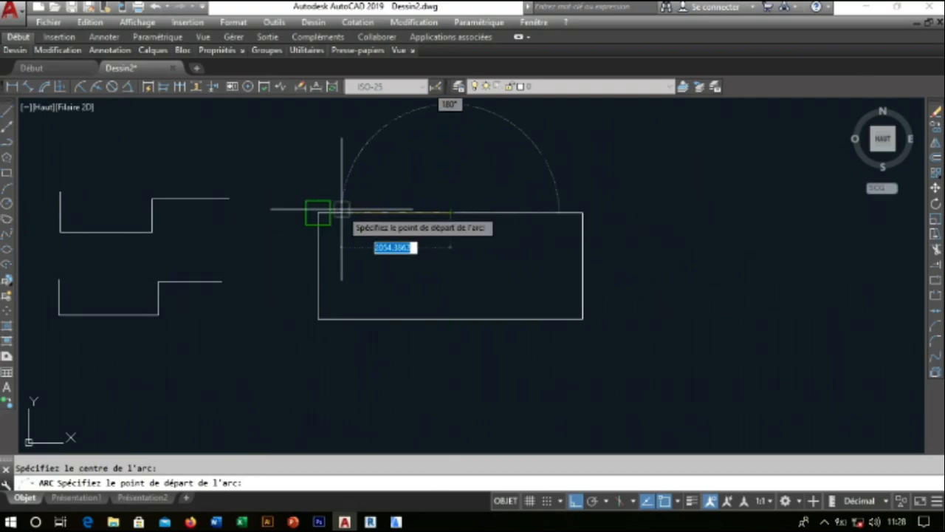
pyautogui.click(318, 213)
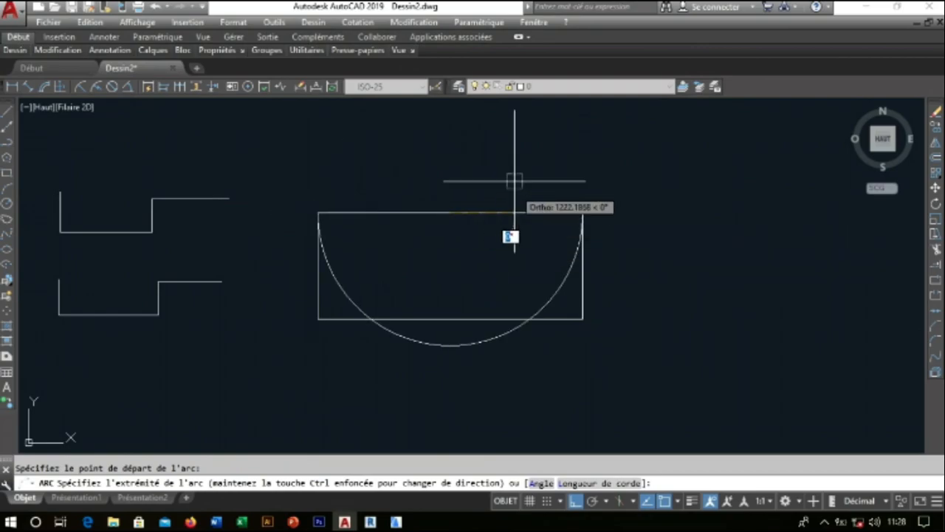
pyautogui.click(582, 213)
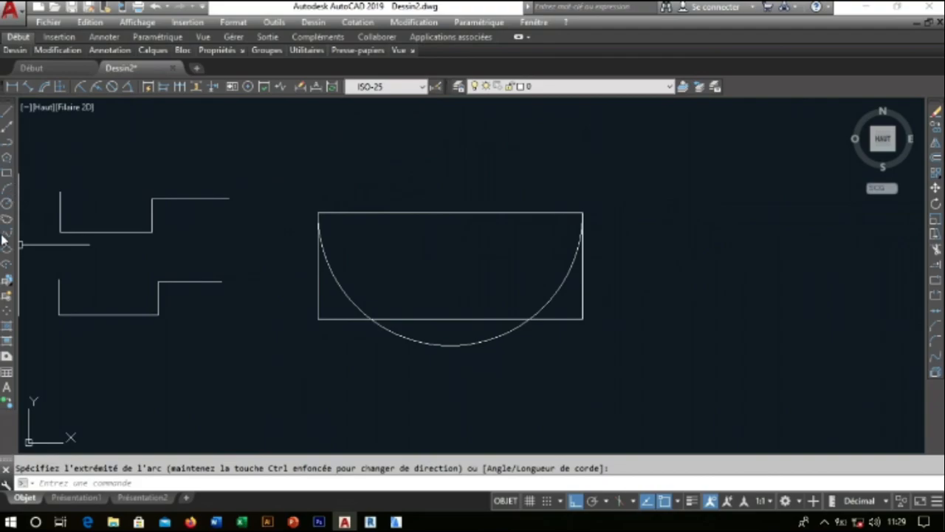
pyautogui.click(6, 191)
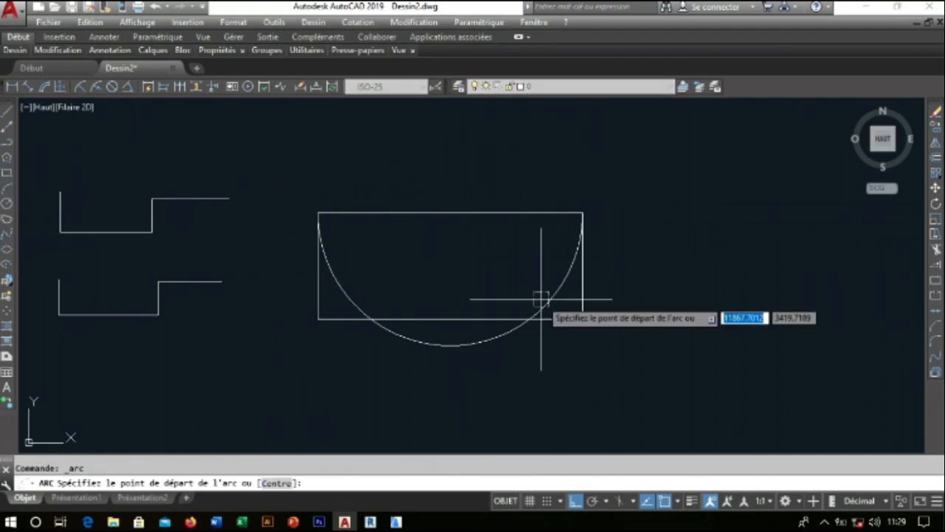
pyautogui.click(582, 266)
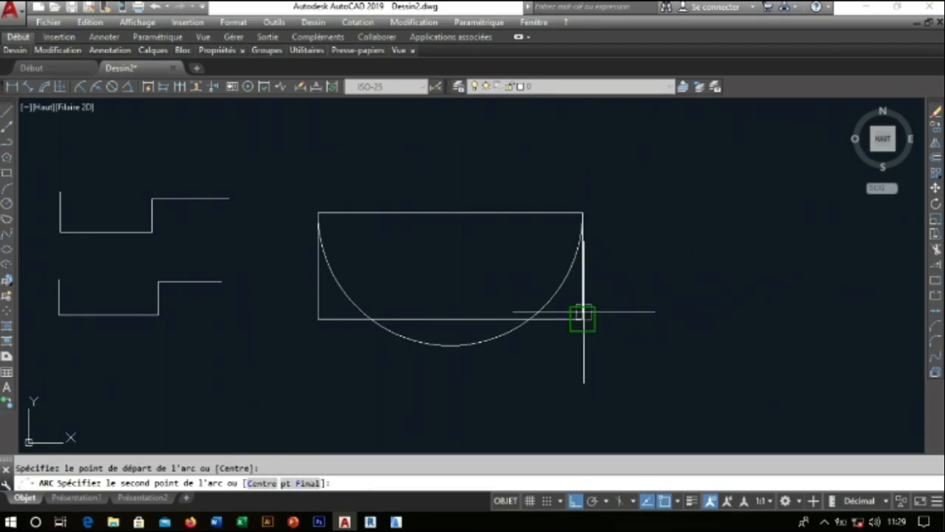
pyautogui.click(582, 319)
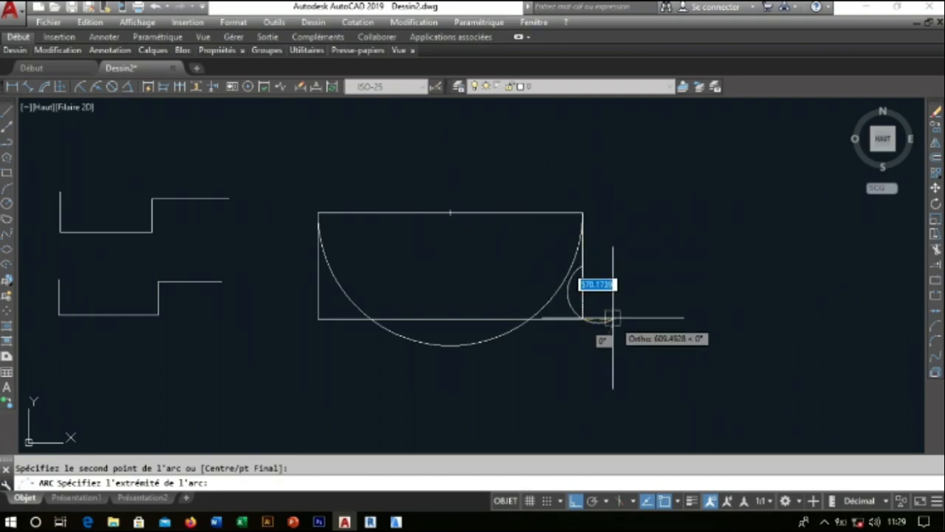
pyautogui.press('Escape')
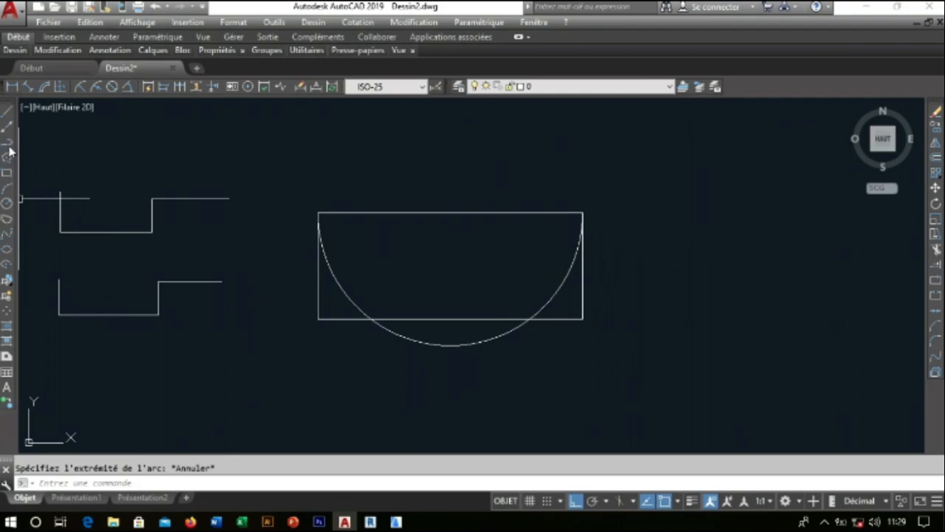
# Draw a centre-based arc centred on the rectangle's right edge midpoint, from the upper-right to the lower-right corner, and check it
pyautogui.click(9, 189)
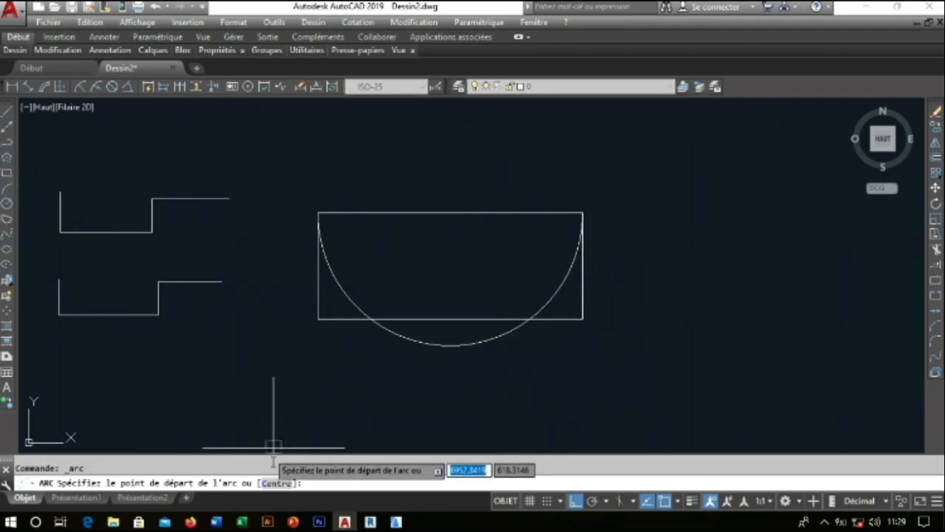
pyautogui.click(278, 484)
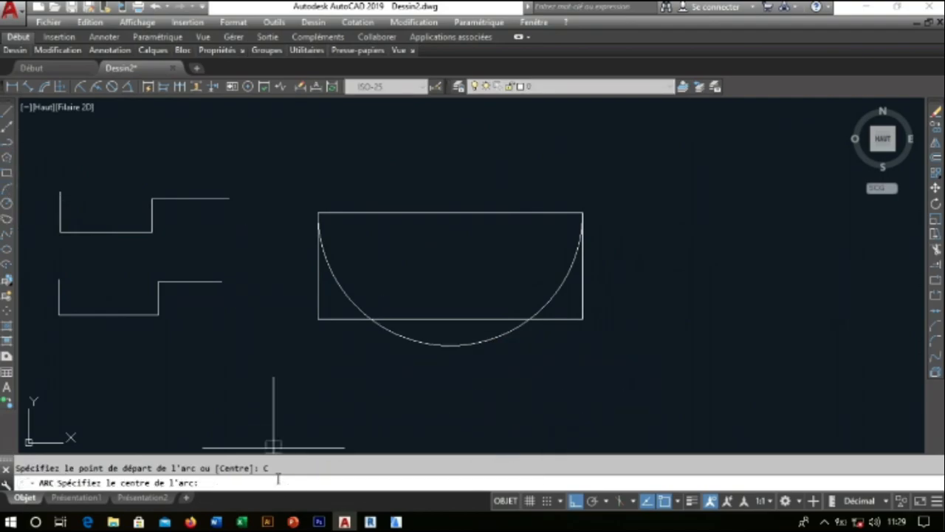
pyautogui.click(582, 266)
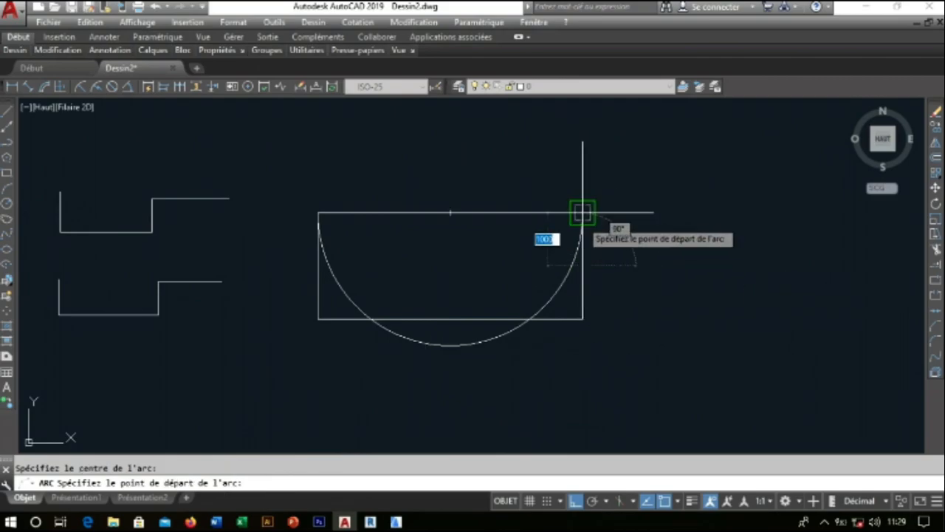
pyautogui.click(583, 213)
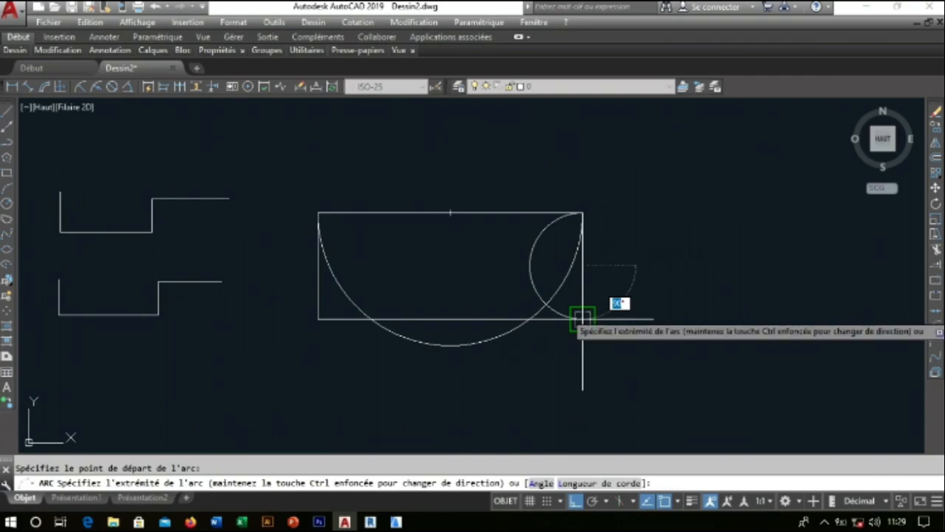
pyautogui.click(583, 319)
pyautogui.click(530, 266)
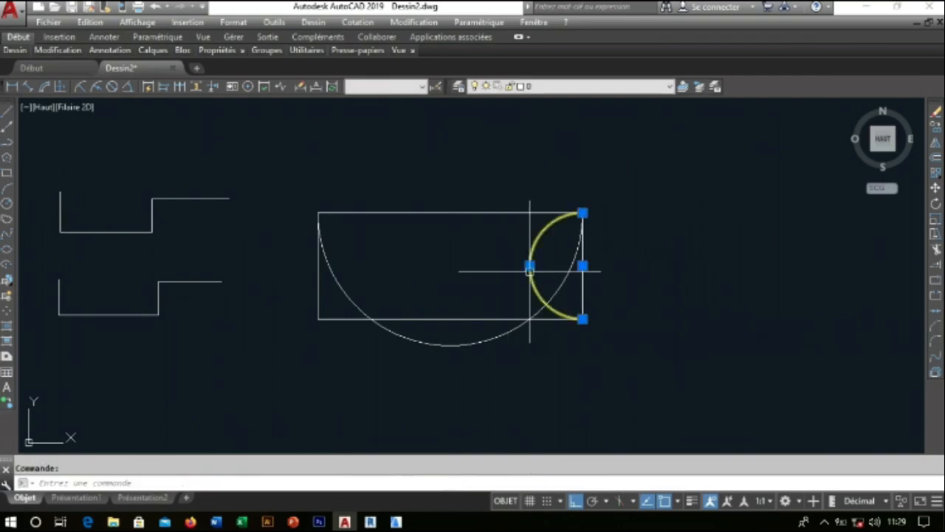
pyautogui.scroll(2, 624, 319)
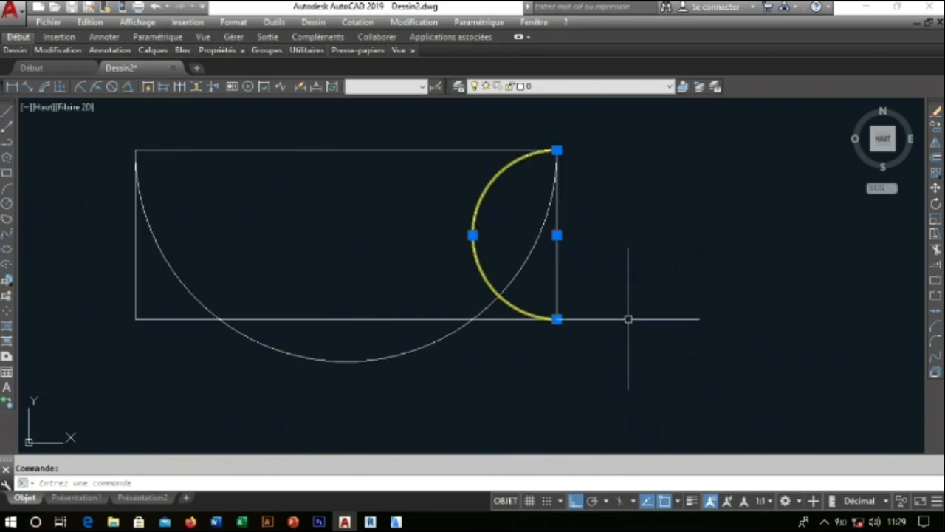
pyautogui.press('Escape')
pyautogui.scroll(-2, 556, 310)
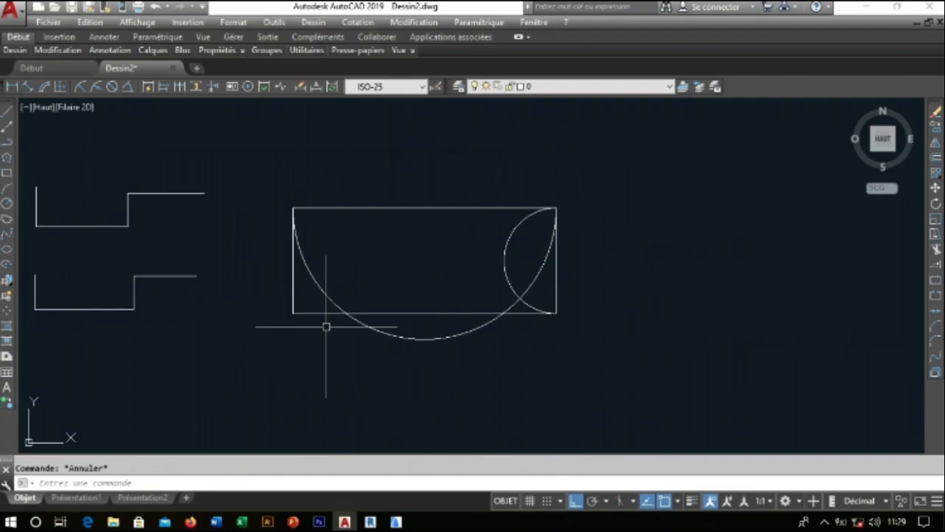
# Draw a circle with a diameter of 1000 above the rectangle, using the diameter option
pyautogui.click(7, 205)
pyautogui.moveTo(396, 273); pyautogui.dragTo(357, 340, button='middle')
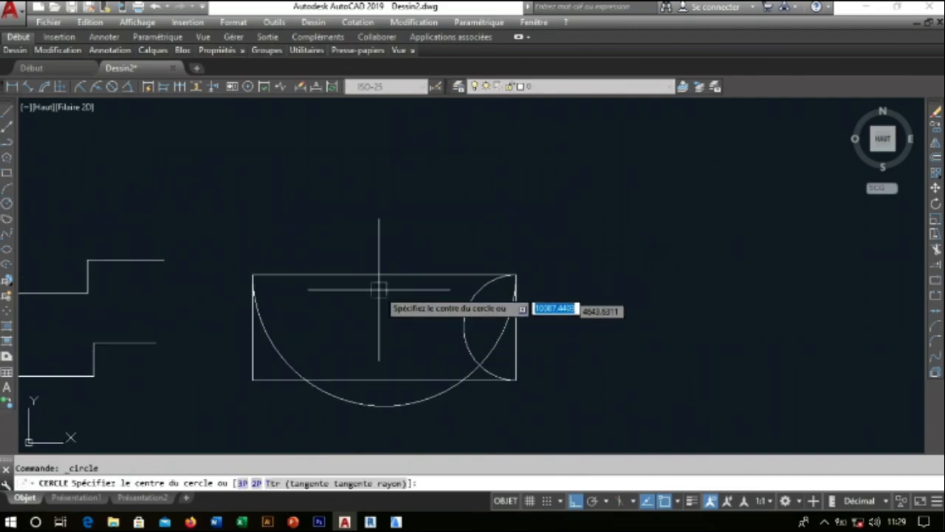
pyautogui.click(361, 167)
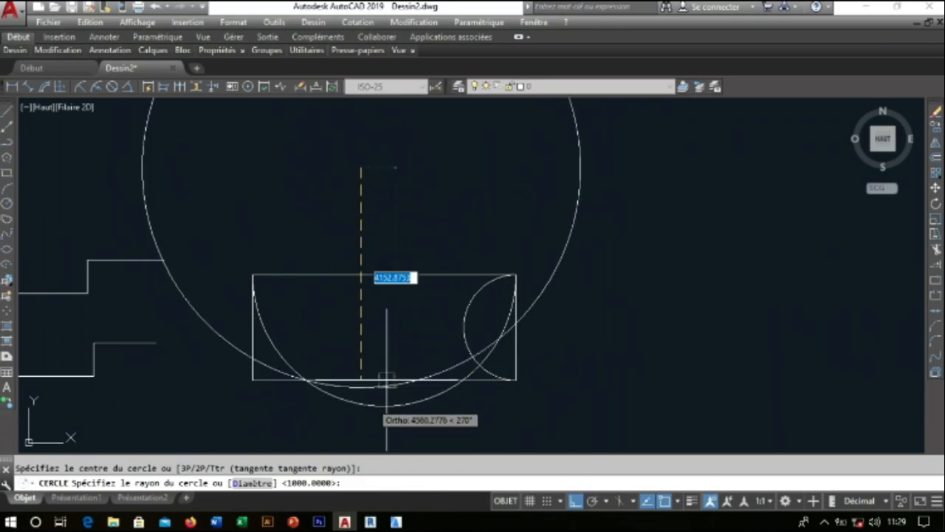
pyautogui.click(252, 483)
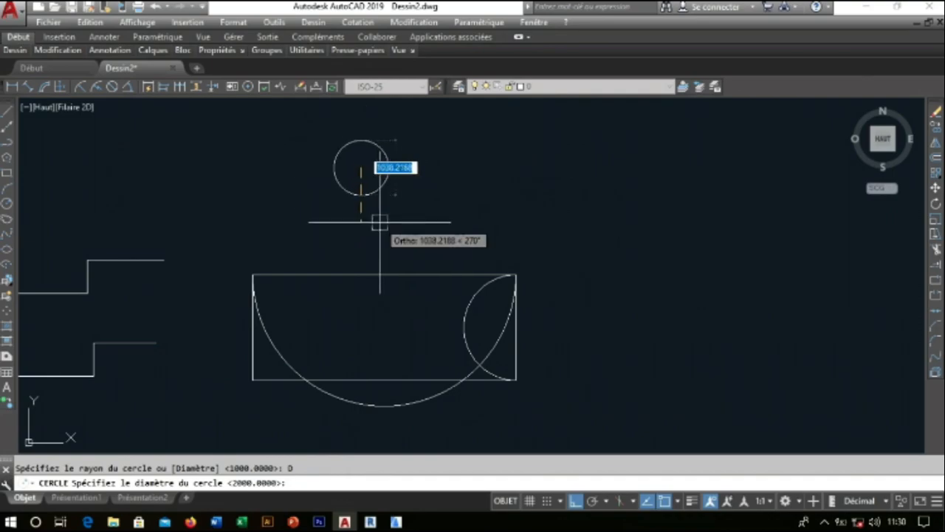
pyautogui.write('100')
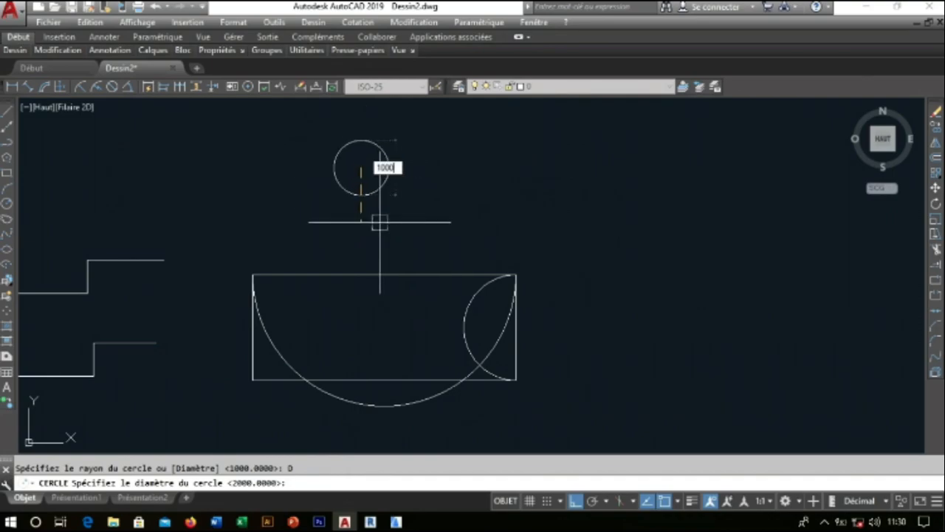
pyautogui.write('0')
pyautogui.press('Return')
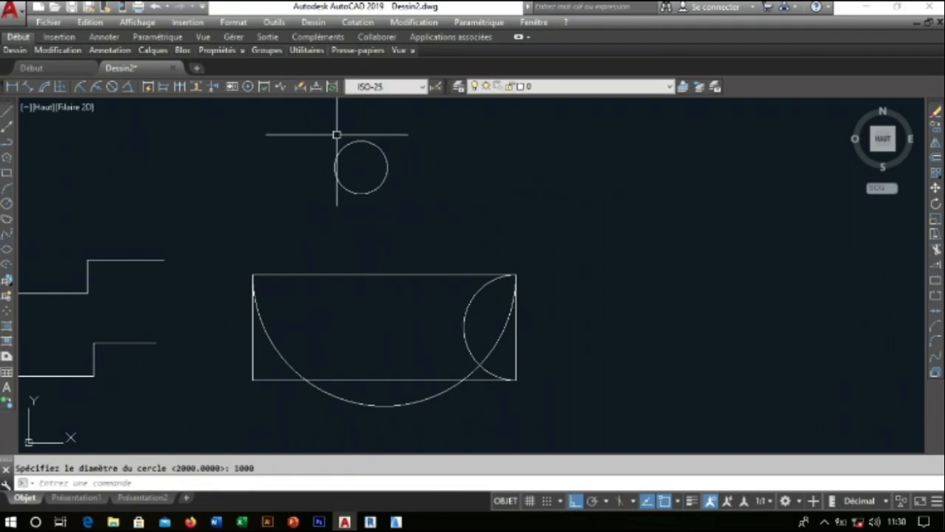
pyautogui.scroll(4, 338, 135)
pyautogui.scroll(-5, 350, 184)
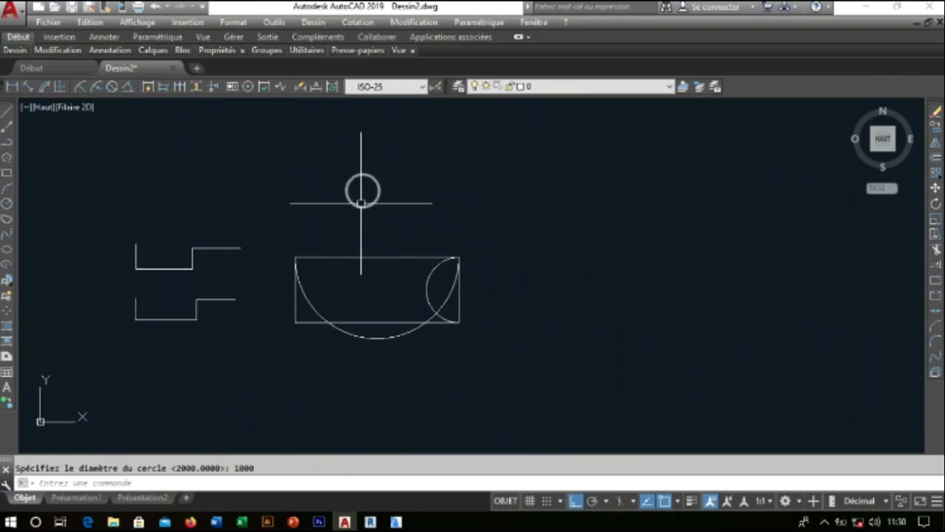
pyautogui.moveTo(360, 201)
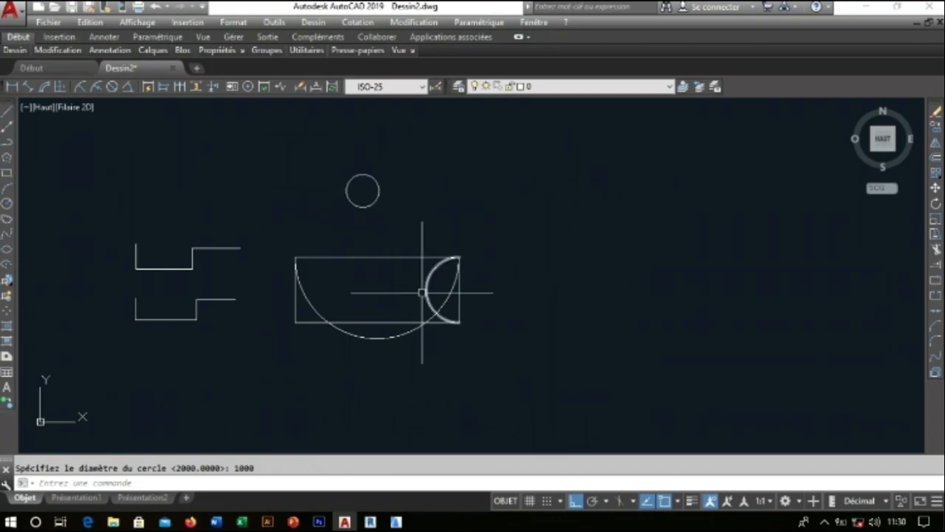
# Fill the overlapping area enclosed by the two arcs with a solid hatch
pyautogui.click(6, 329)
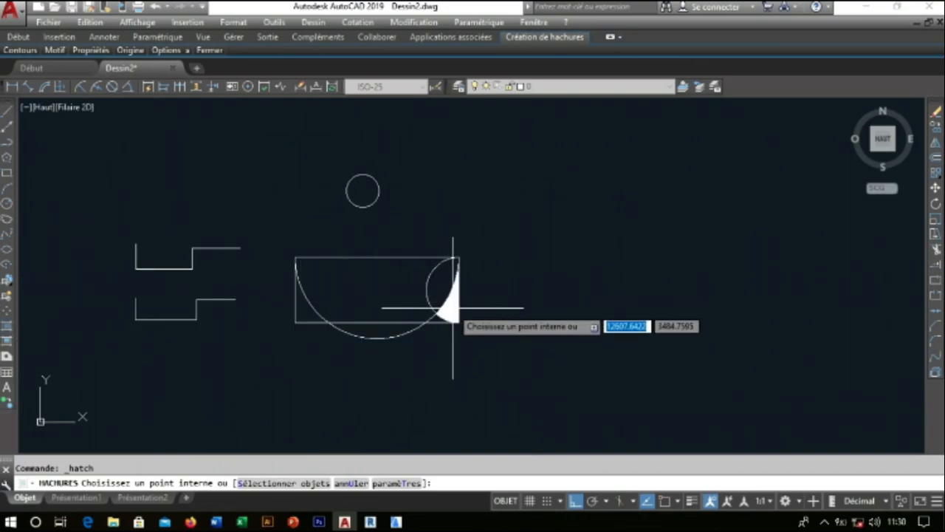
pyautogui.scroll(4, 453, 307)
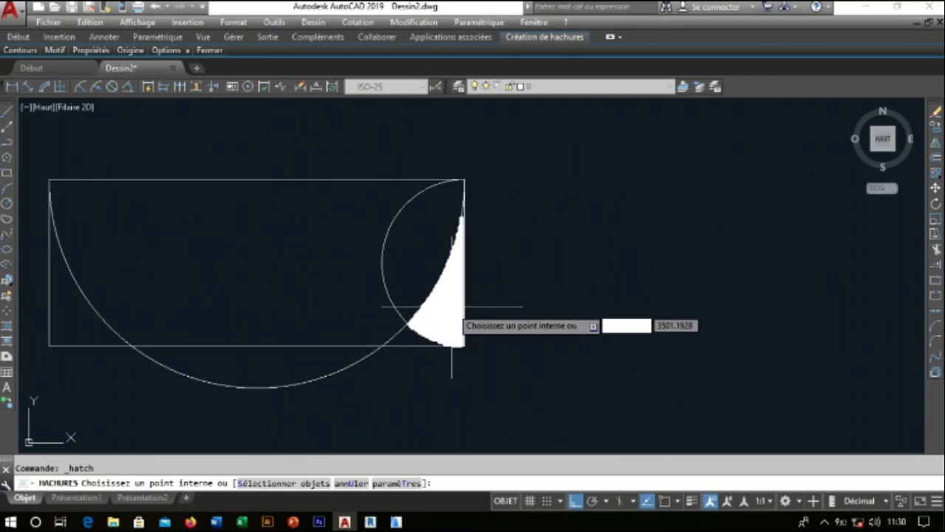
pyautogui.click(426, 262)
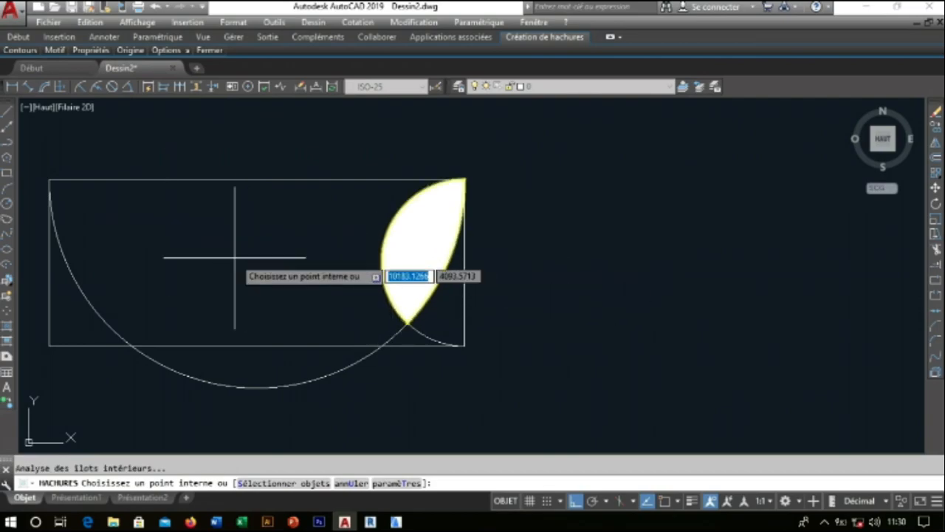
pyautogui.press('Escape')
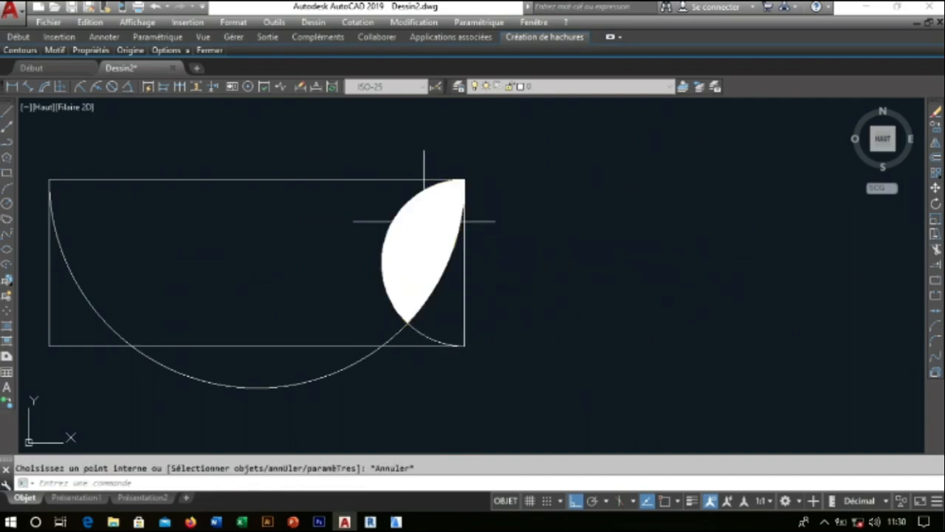
# Change the pattern of the hatch between the two arcs to AR-CONC and check how it looks
pyautogui.click(438, 228)
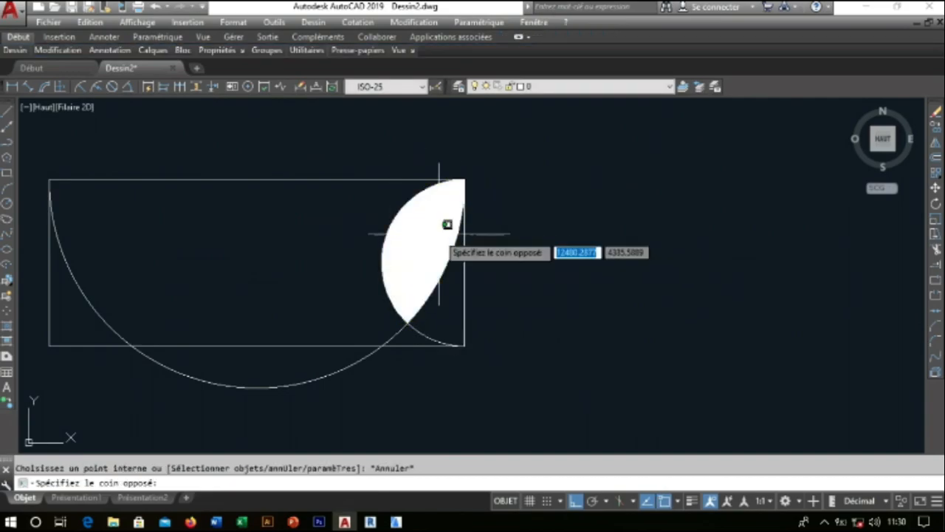
pyautogui.click(440, 233)
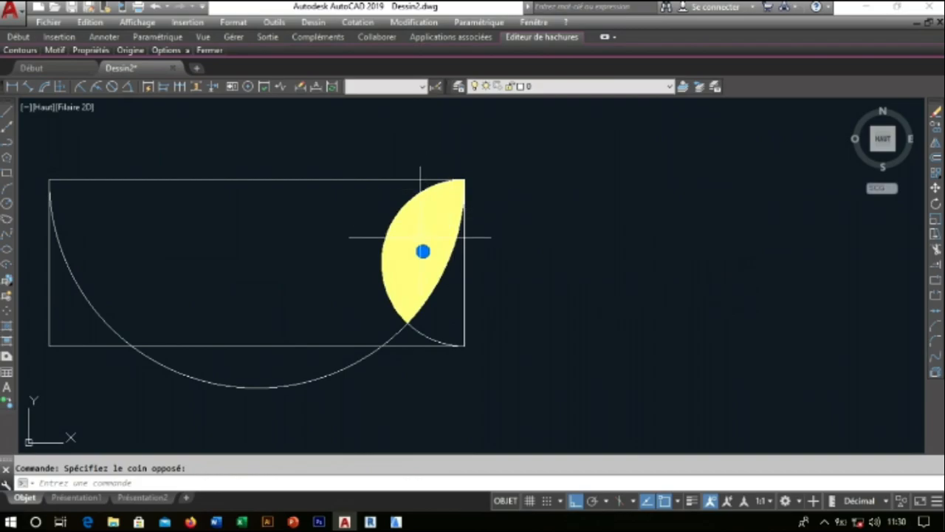
pyautogui.moveTo(54, 59)
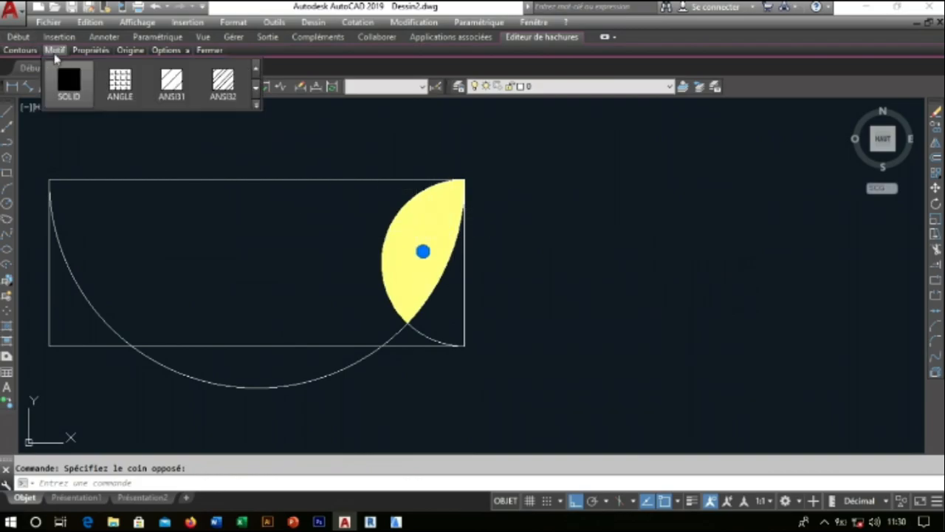
pyautogui.click(257, 107)
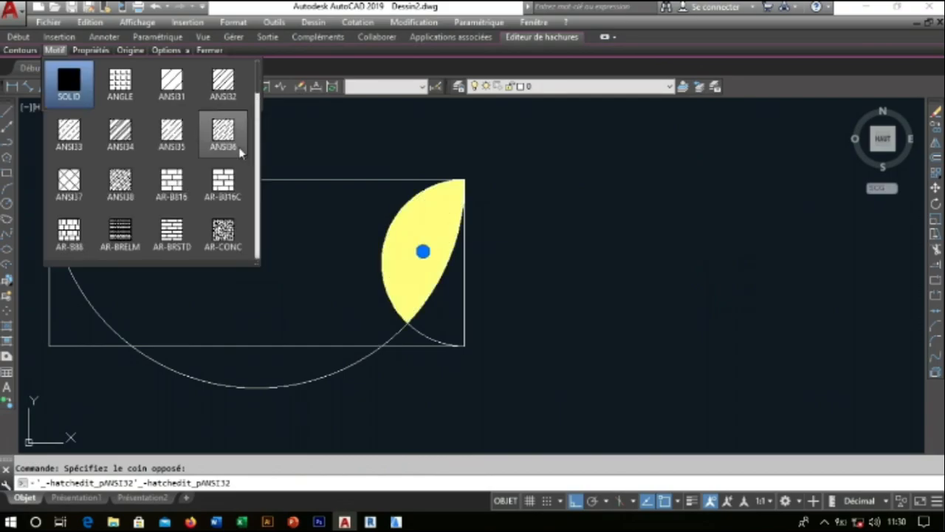
pyautogui.click(223, 227)
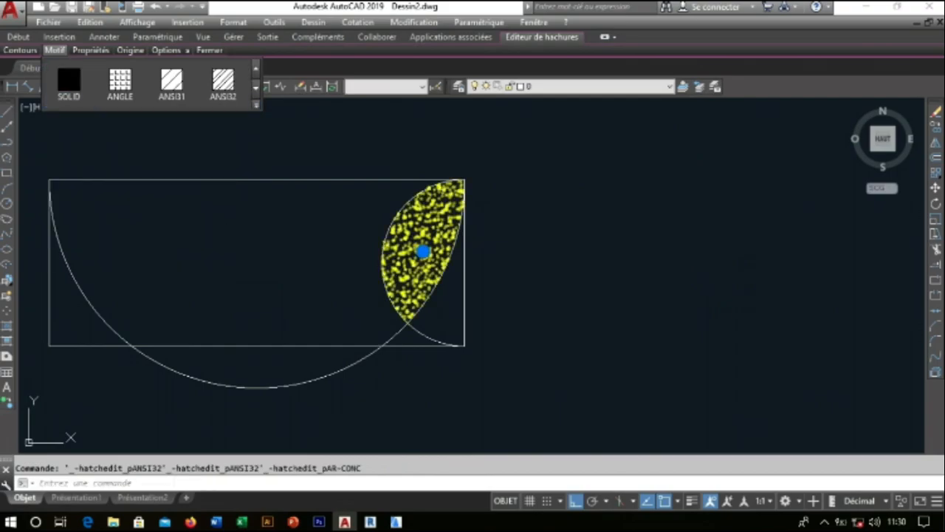
pyautogui.press('Escape')
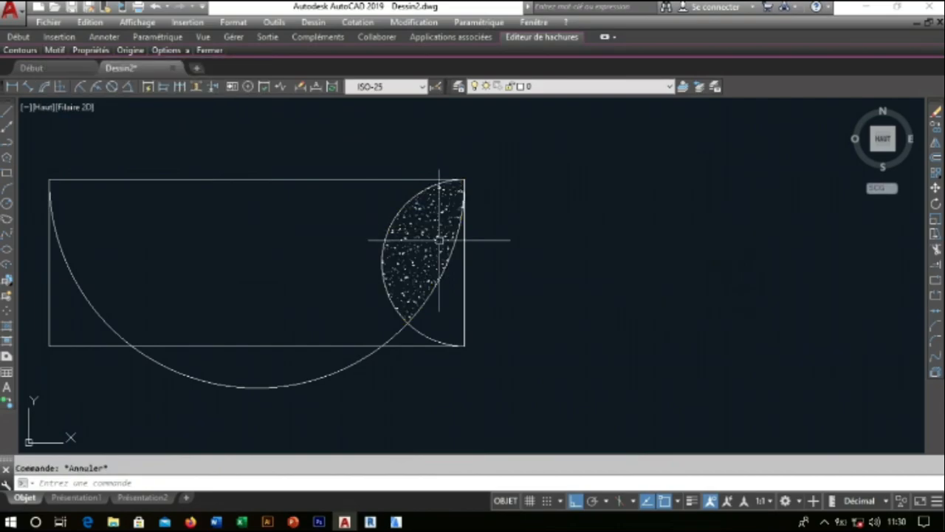
pyautogui.scroll(2, 414, 244)
pyautogui.scroll(2, 407, 217)
pyautogui.scroll(-2, 409, 222)
pyautogui.scroll(-3, 408, 221)
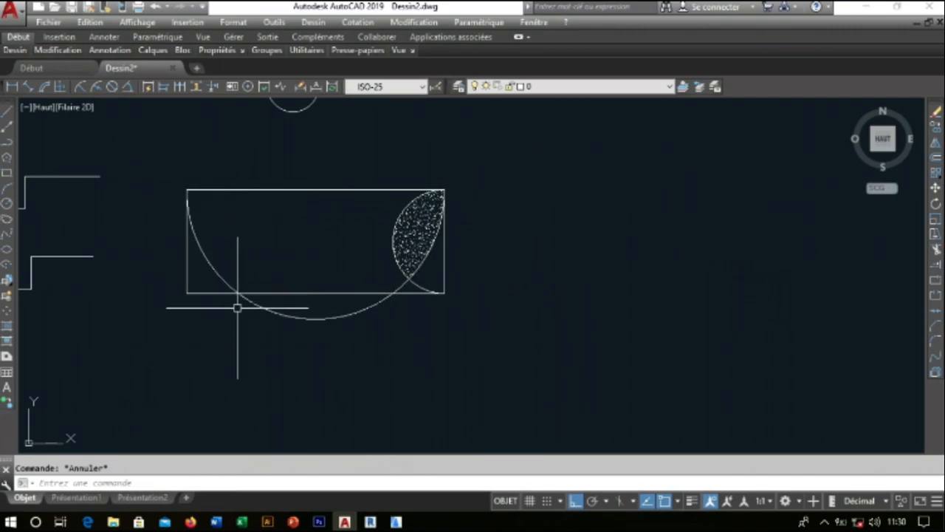
# Start a gradient fill in the area between the arcs and the rectangle's lower-right corner, switching its pattern to GRAVEL
pyautogui.click(7, 345)
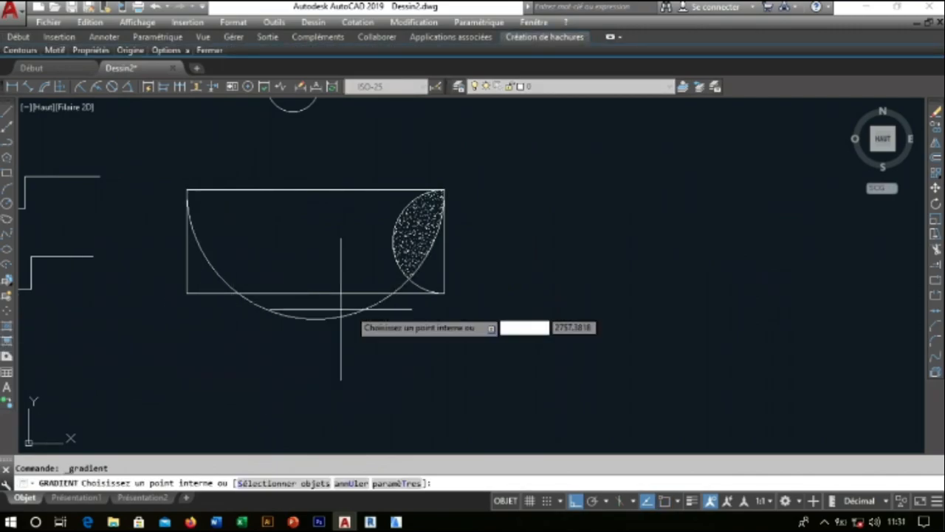
pyautogui.click(425, 278)
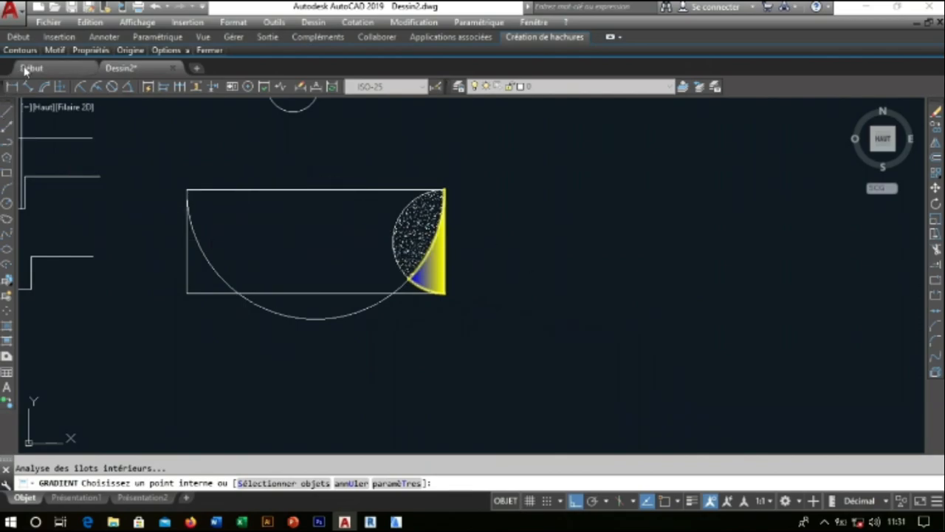
pyautogui.moveTo(53, 51)
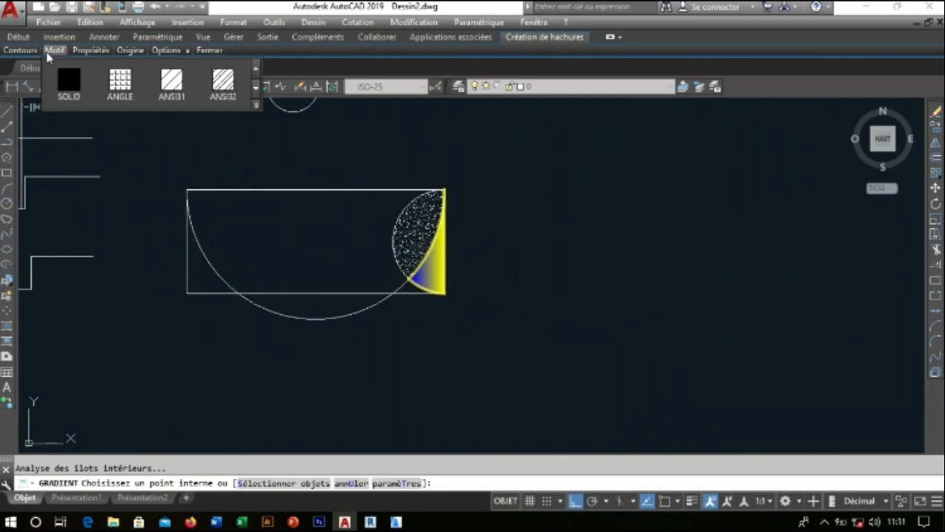
pyautogui.click(256, 107)
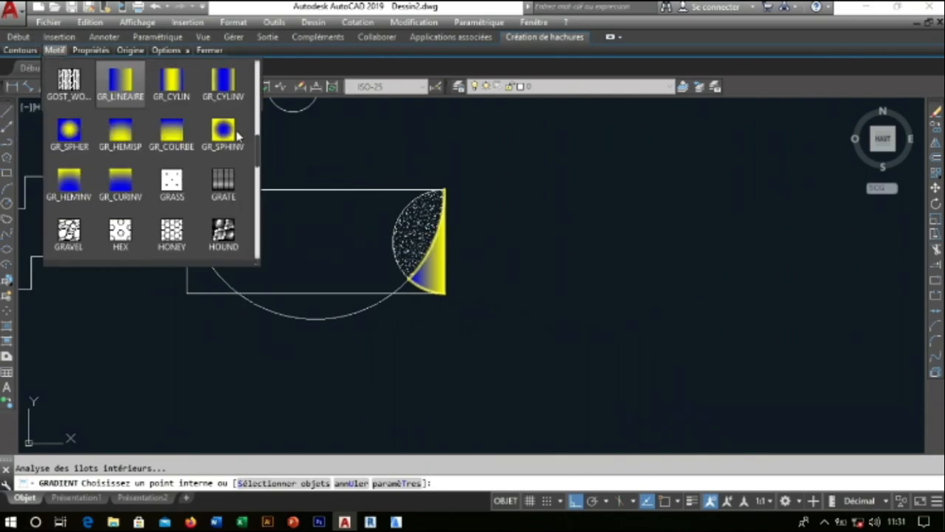
pyautogui.click(69, 233)
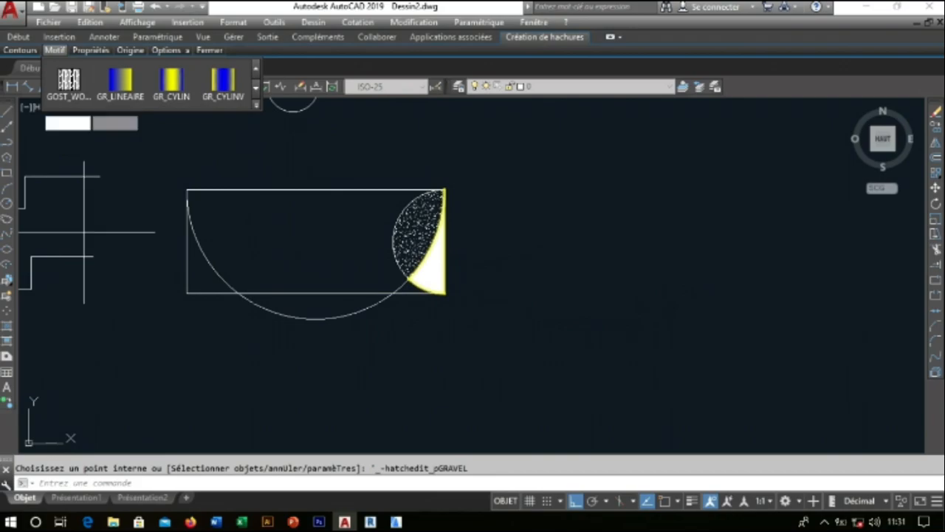
# Set the GRAVEL hatch scale to 15, finish the hatch and inspect the two patterns
pyautogui.moveTo(90, 49)
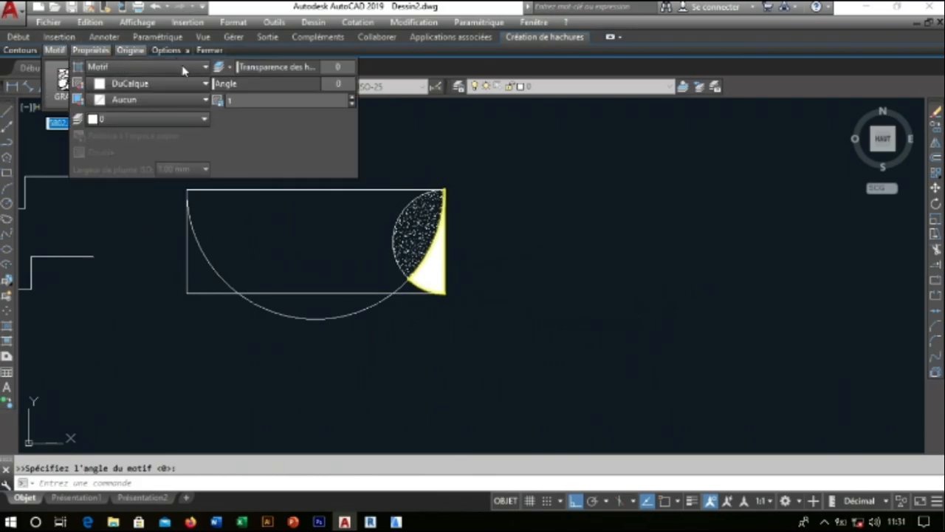
pyautogui.moveTo(129, 50)
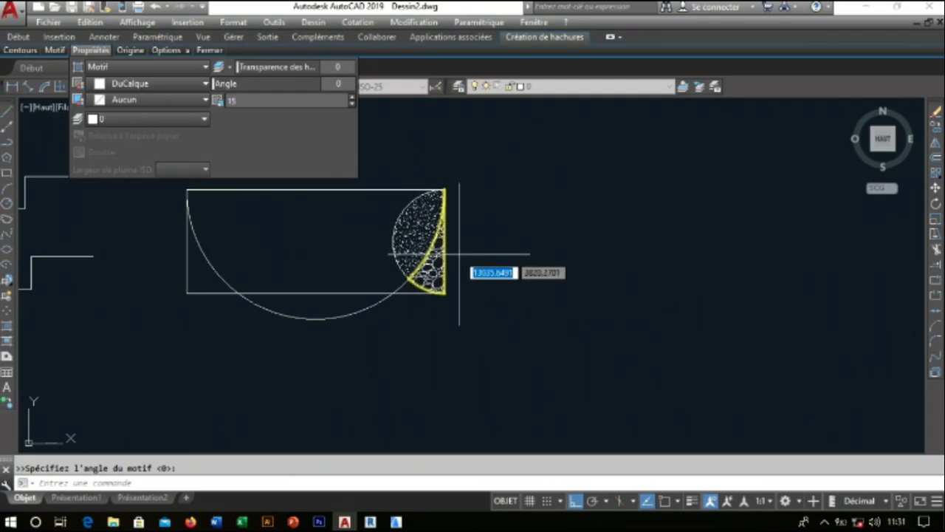
pyautogui.scroll(4, 451, 266)
pyautogui.scroll(2, 410, 258)
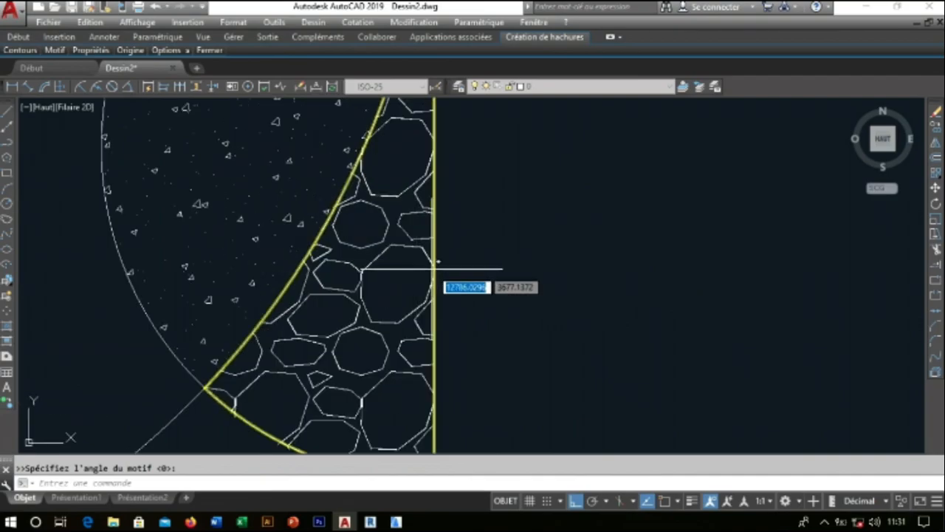
pyautogui.scroll(-4, 436, 272)
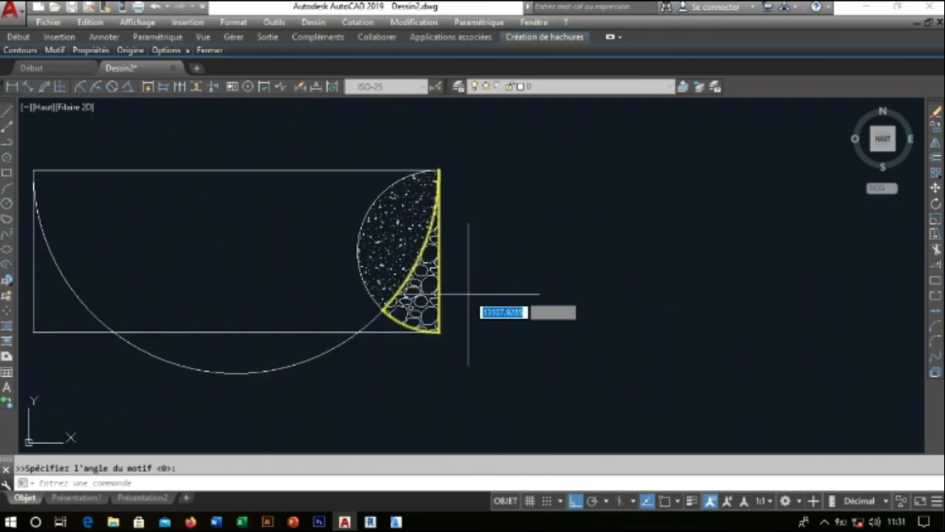
pyautogui.press('Return')
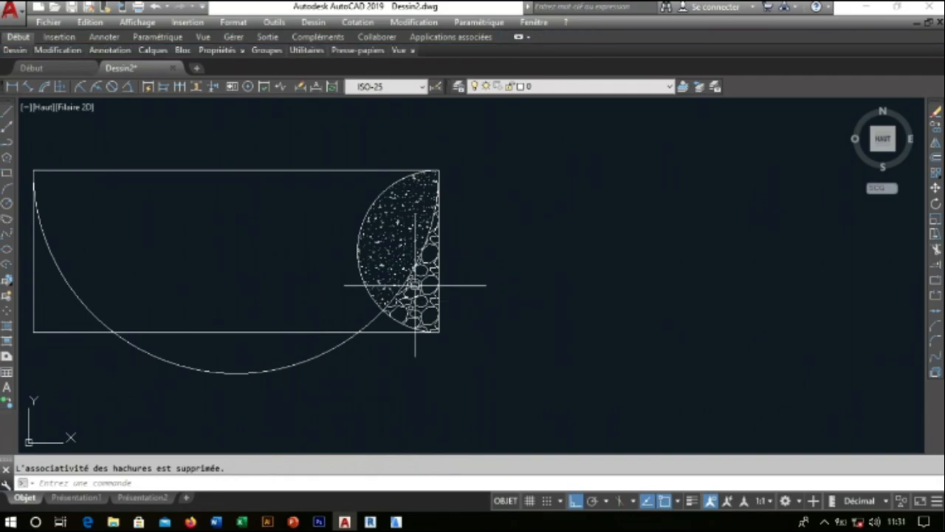
pyautogui.scroll(4, 397, 270)
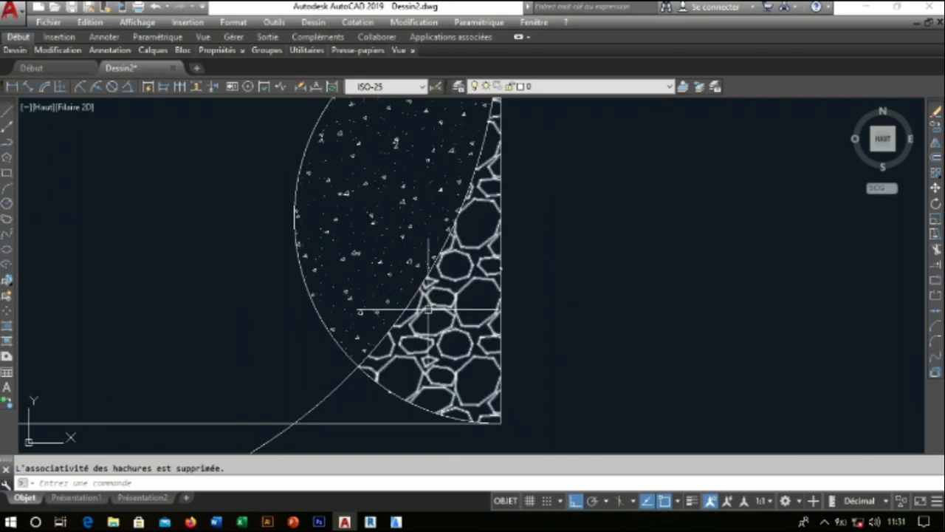
pyautogui.scroll(-4, 428, 311)
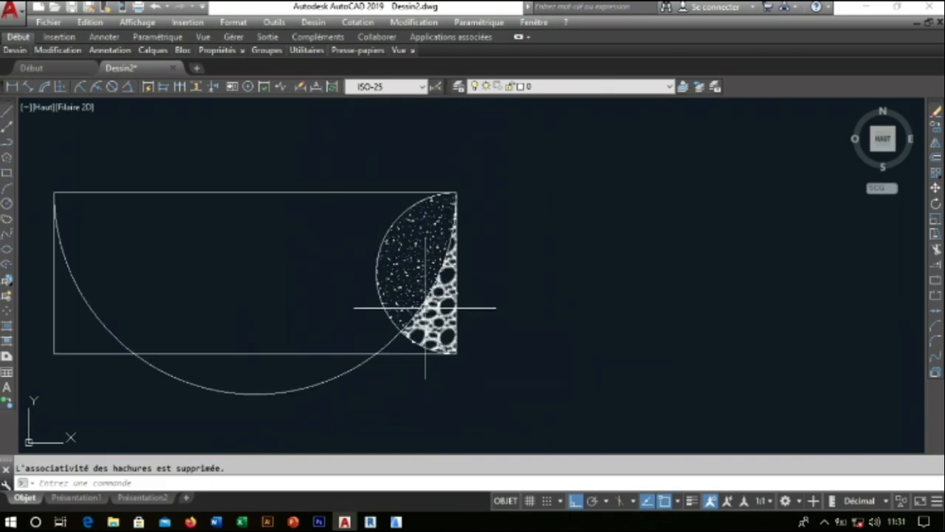
# Place the multiline text CHAMBRE inside the rectangle and locate it in the drawing
pyautogui.click(7, 388)
pyautogui.moveTo(214, 263); pyautogui.dragTo(228, 337, button='middle')
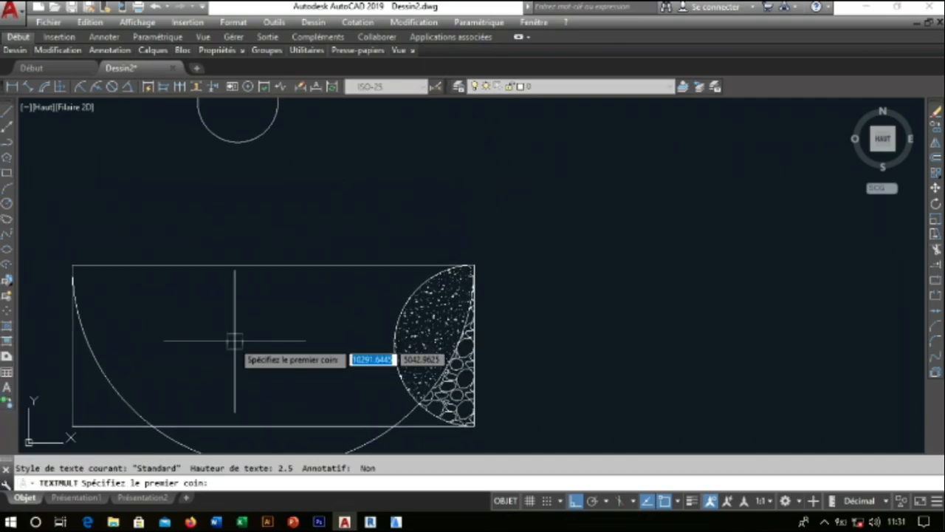
pyautogui.click(151, 317)
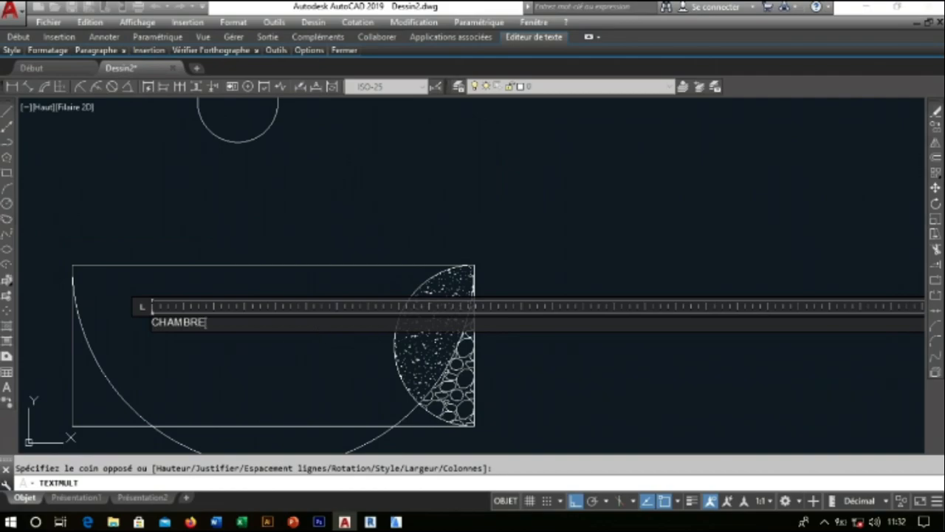
pyautogui.click(243, 361)
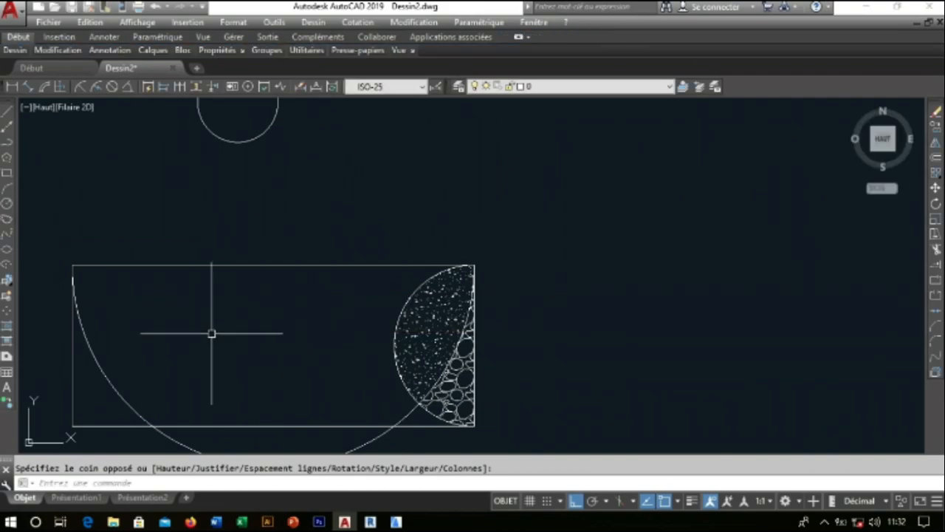
pyautogui.scroll(5, 219, 345)
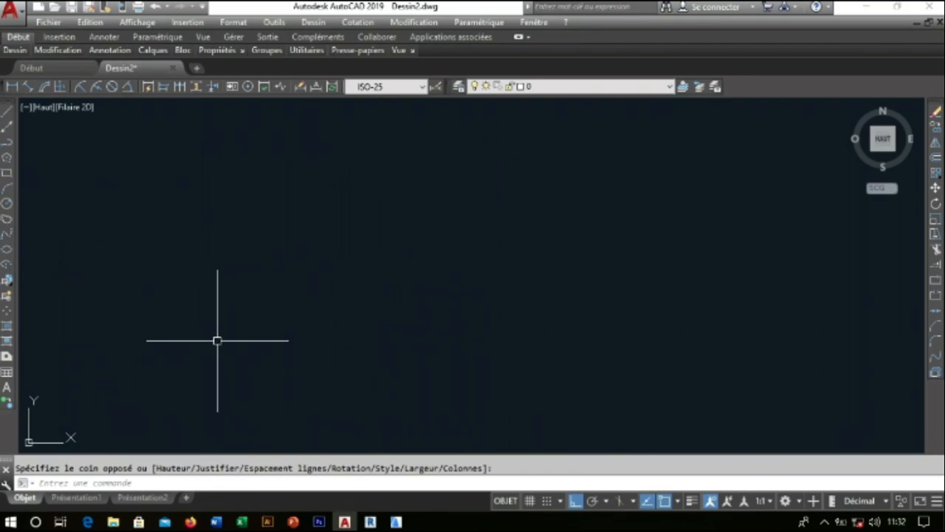
pyautogui.scroll(-10, 136, 314)
pyautogui.moveTo(148, 315); pyautogui.dragTo(361, 312, button='middle')
pyautogui.scroll(4, 325, 308)
pyautogui.scroll(8, 321, 295)
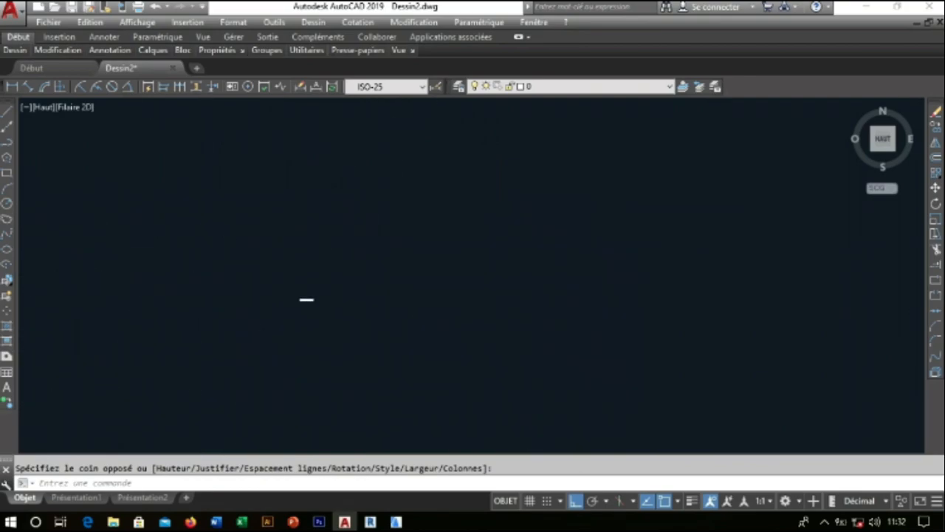
# Open the CHAMBRE text for editing, set its text height to 25 and finish the edit
pyautogui.scroll(4, 345, 327)
pyautogui.click(368, 301)
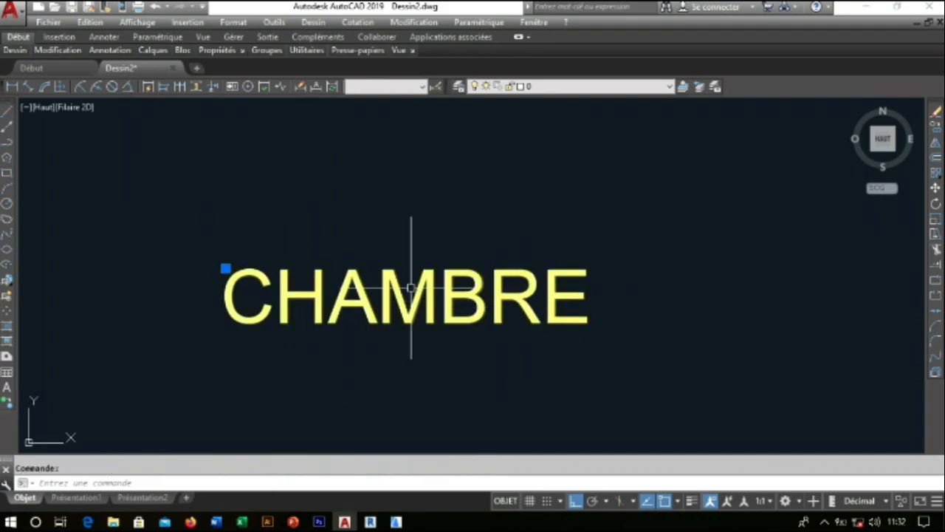
pyautogui.scroll(-2, 288, 294)
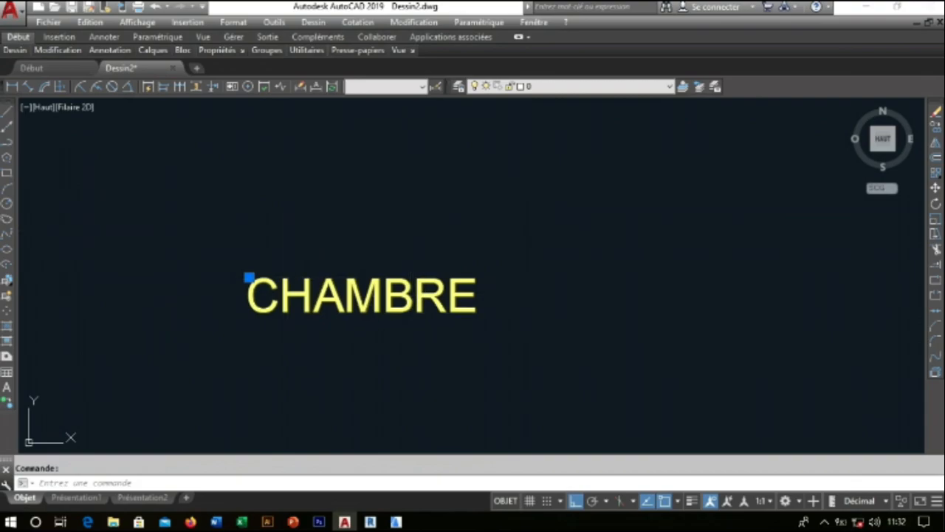
pyautogui.doubleClick(414, 300)
pyautogui.moveTo(505, 298); pyautogui.dragTo(91, 310)
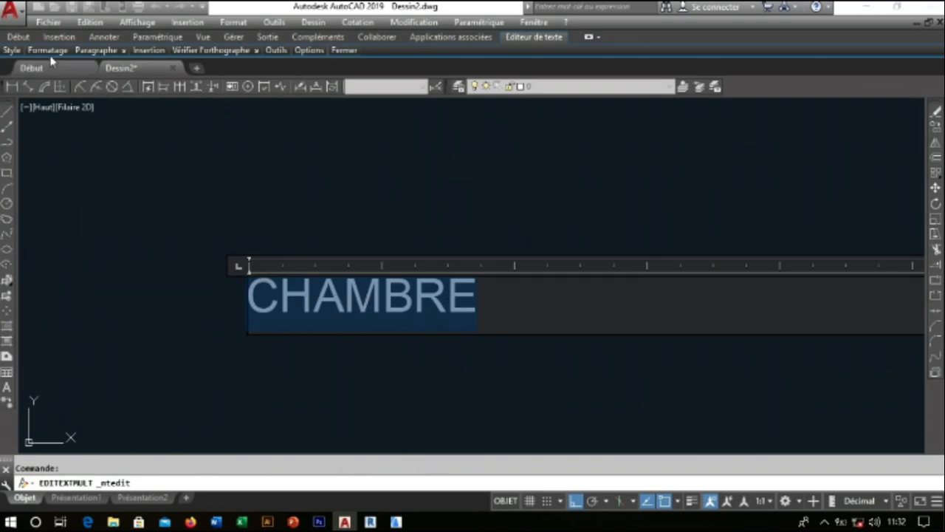
pyautogui.moveTo(35, 53)
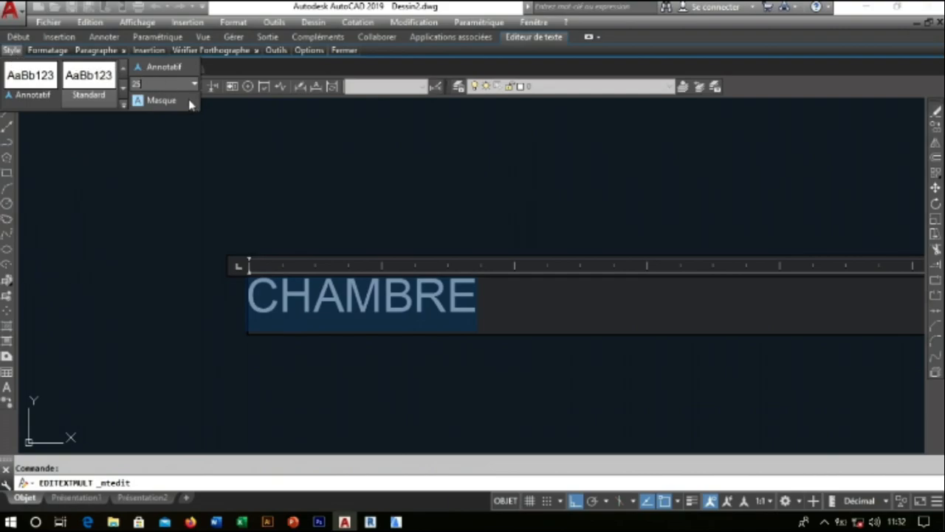
pyautogui.press('Return')
pyautogui.scroll(-5, 319, 253)
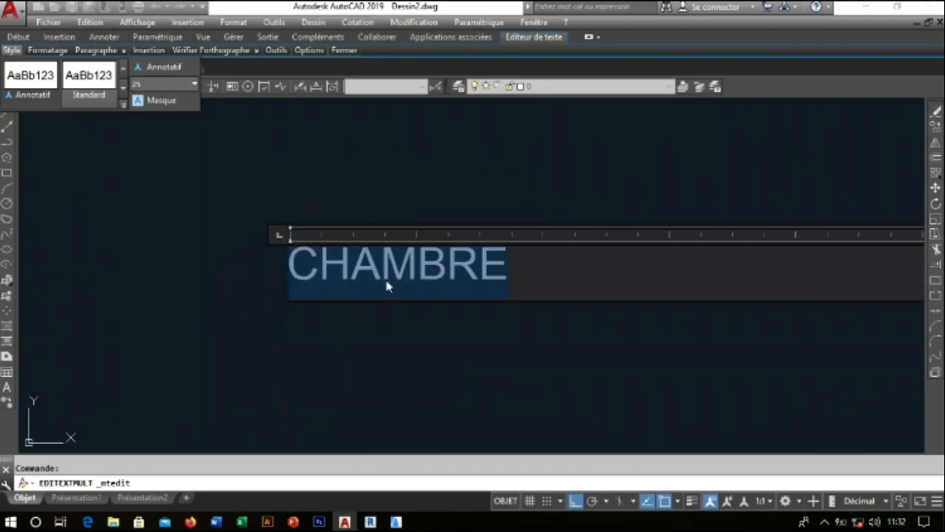
pyautogui.scroll(-8, 442, 323)
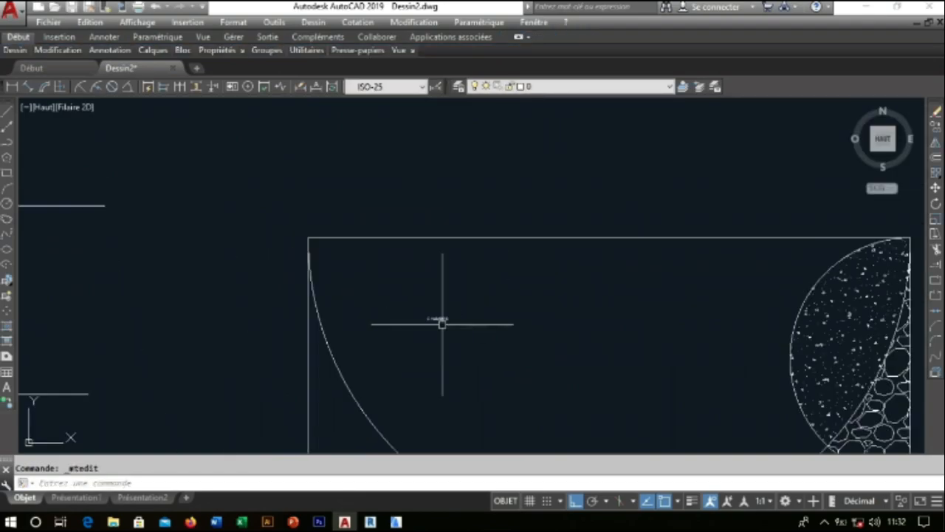
# Reopen the CHAMBRE text for editing and change its font to Artifakt Element
pyautogui.scroll(5, 430, 339)
pyautogui.scroll(-4, 435, 268)
pyautogui.scroll(5, 449, 259)
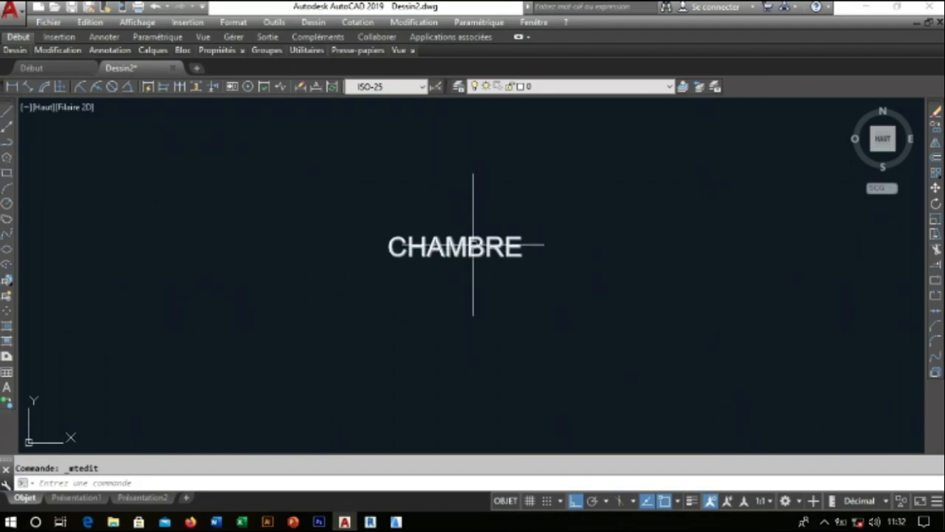
pyautogui.click(436, 244)
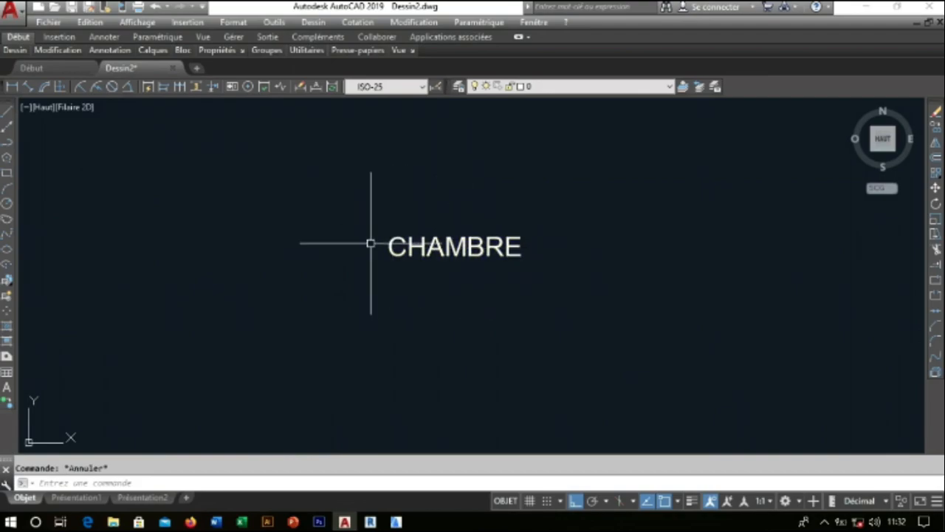
pyautogui.scroll(-4, 380, 251)
pyautogui.scroll(3, 412, 254)
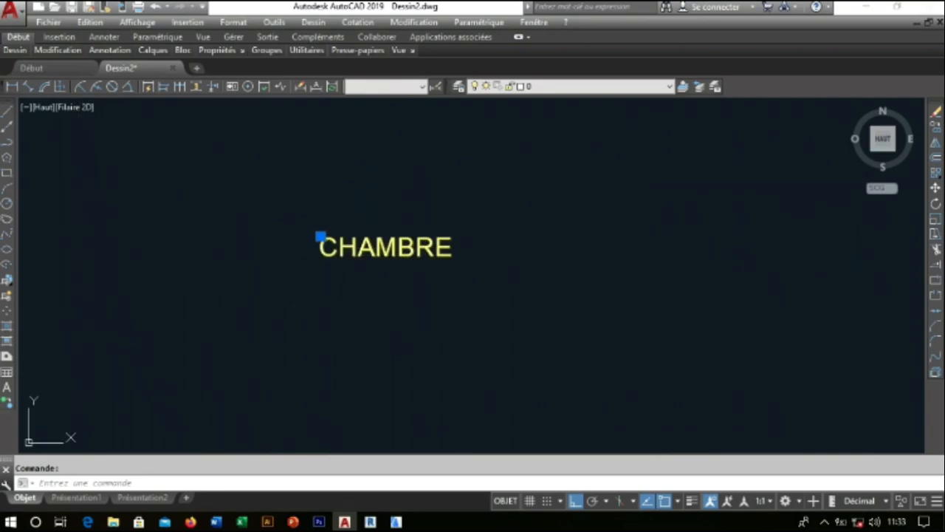
pyautogui.doubleClick(556, 260)
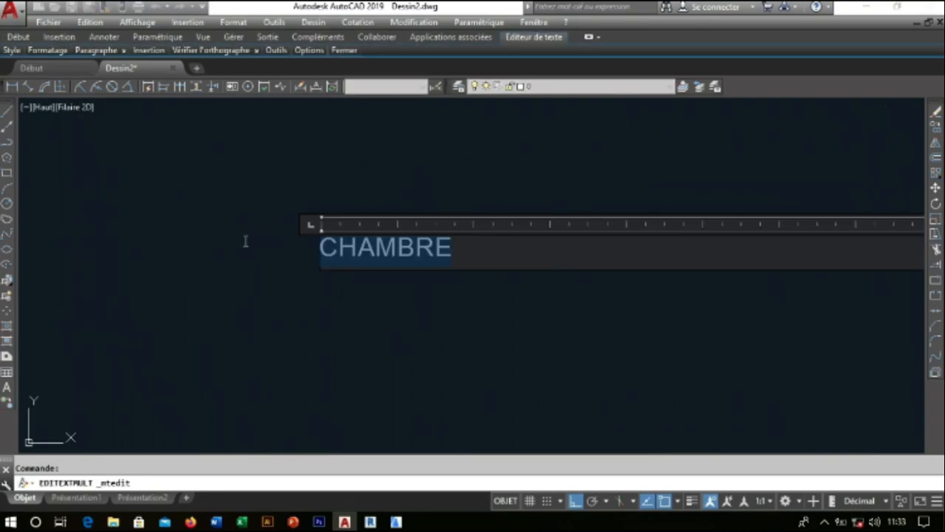
pyautogui.moveTo(70, 49)
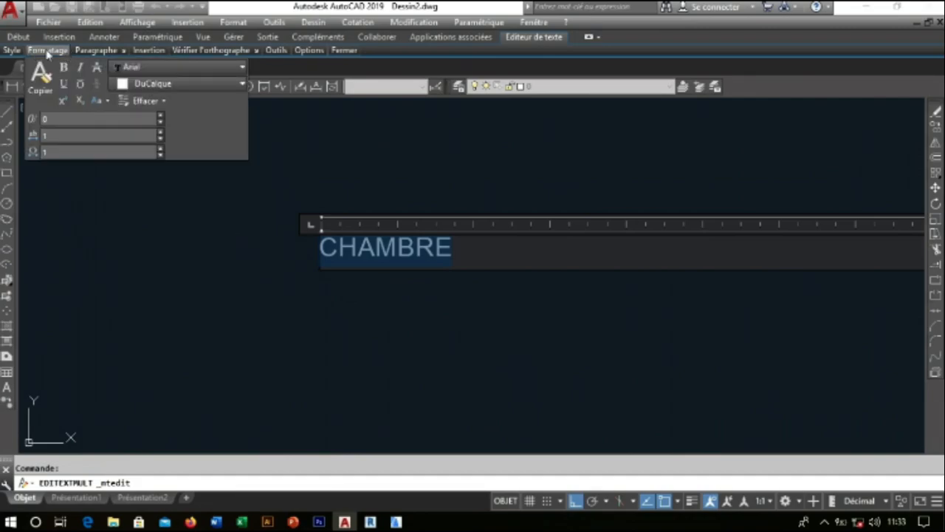
pyautogui.click(190, 68)
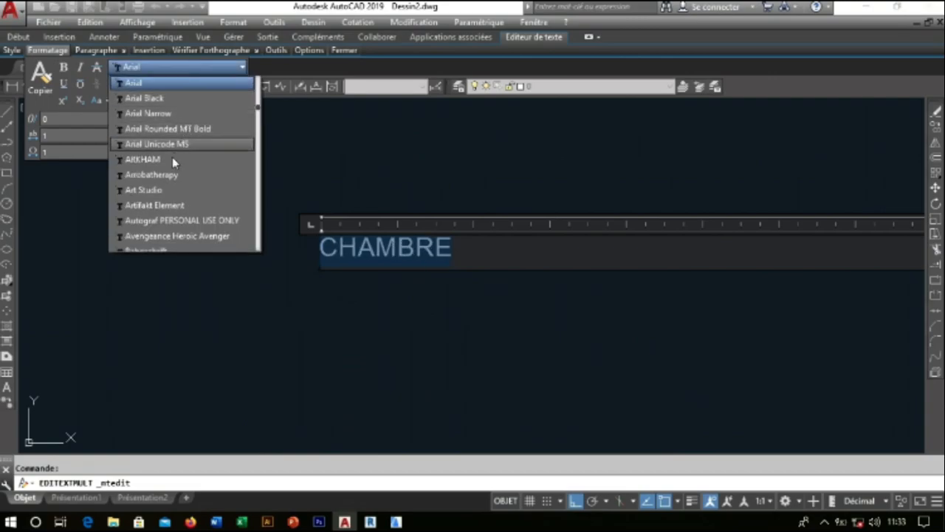
pyautogui.click(162, 209)
pyautogui.click(296, 287)
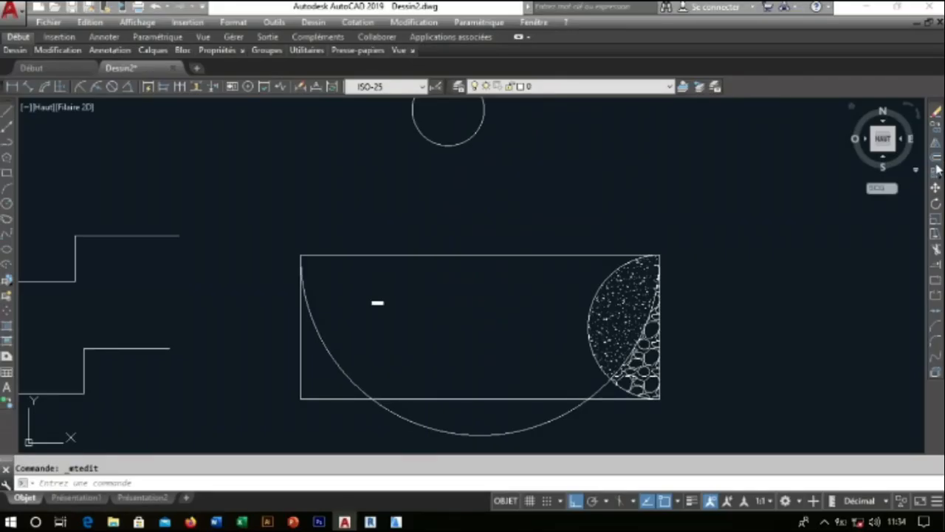
# Copy the circle above the rectangle from its centre straight down into the rectangle, with Ortho on
pyautogui.scroll(-2, 624, 253)
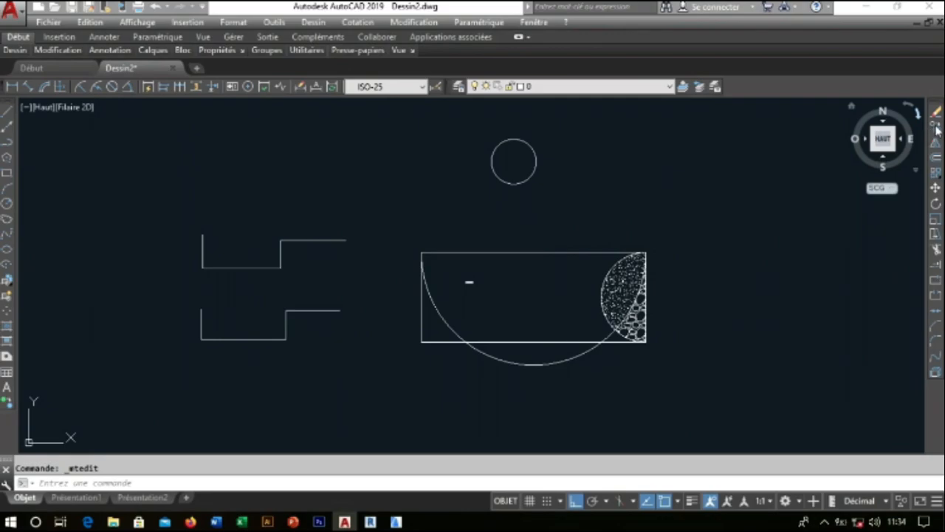
pyautogui.press('Escape')
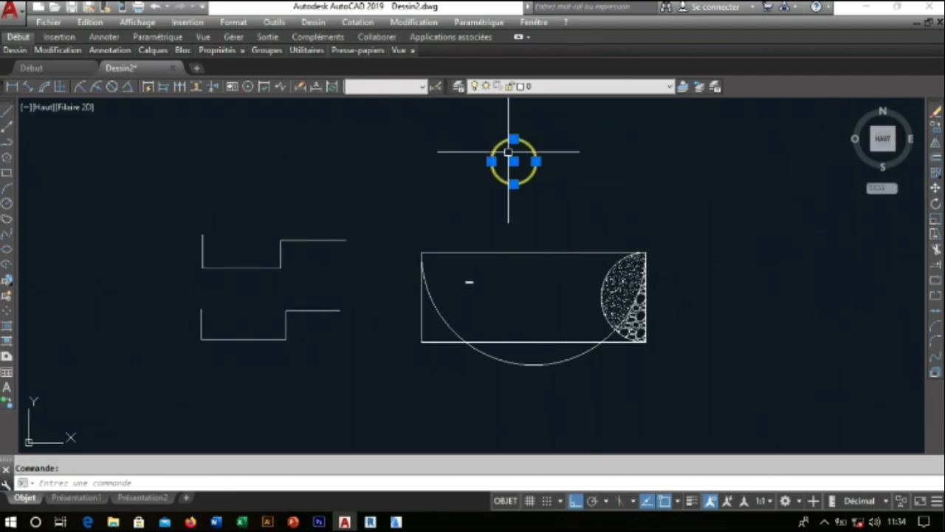
pyautogui.click(936, 130)
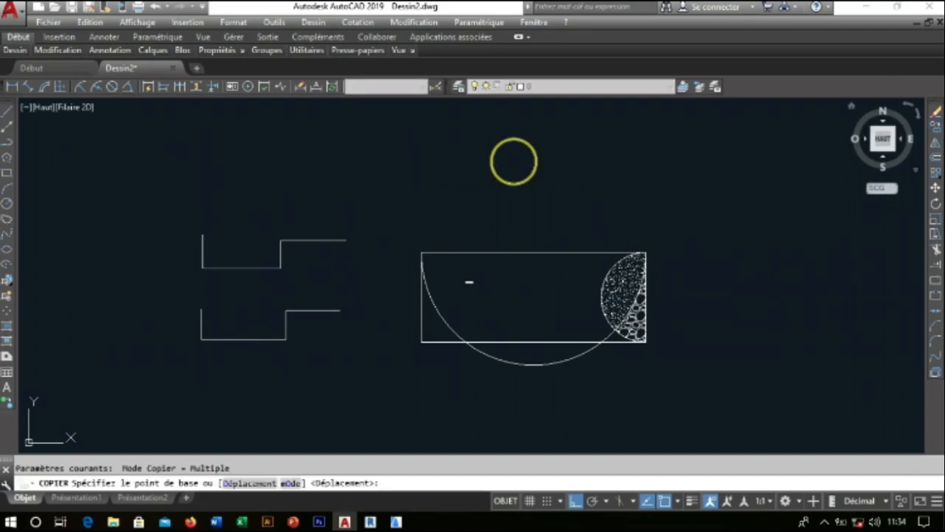
pyautogui.click(513, 161)
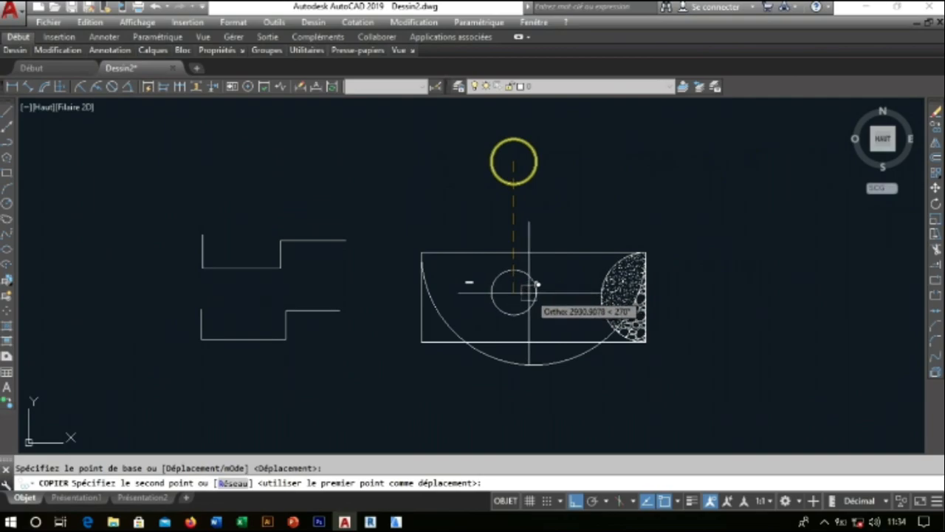
pyautogui.click(524, 295)
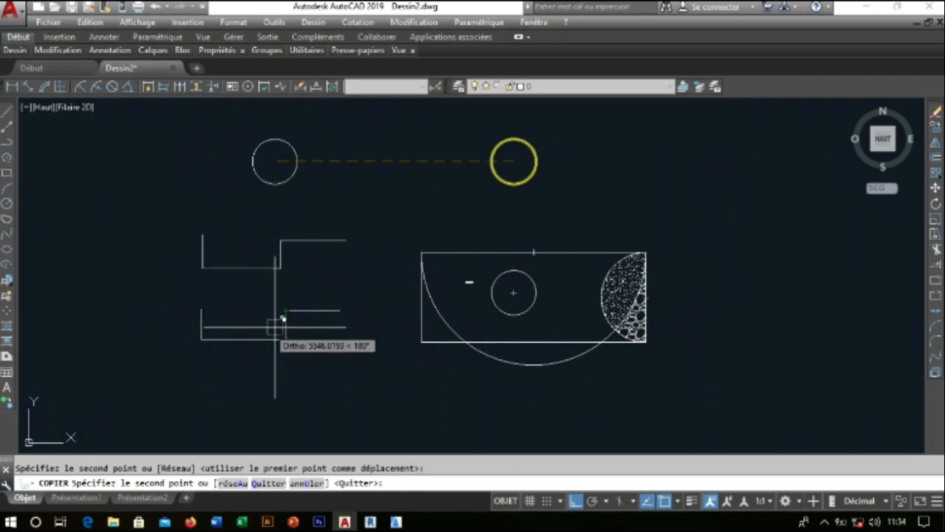
# Place another copy of the circle inside the lower stepped line with Ortho off, end the copy and turn Ortho back on
pyautogui.click(574, 502)
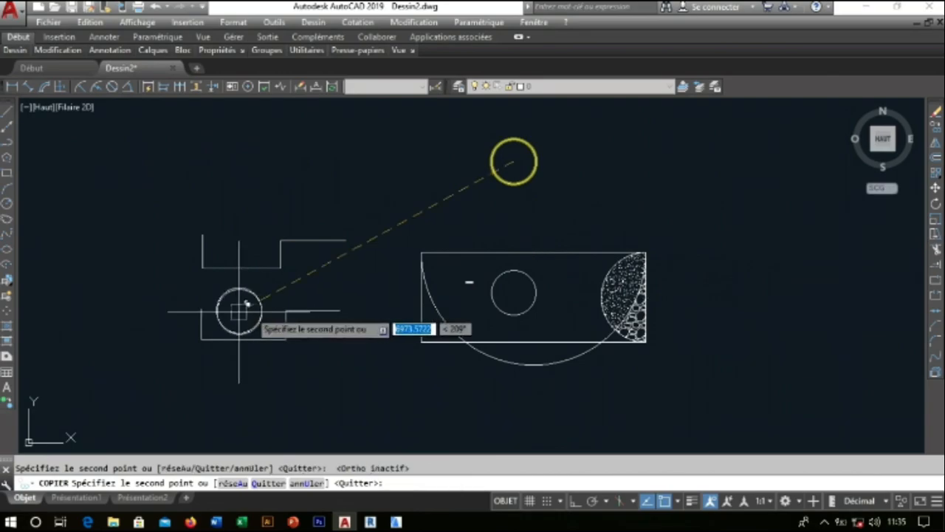
pyautogui.press('Escape')
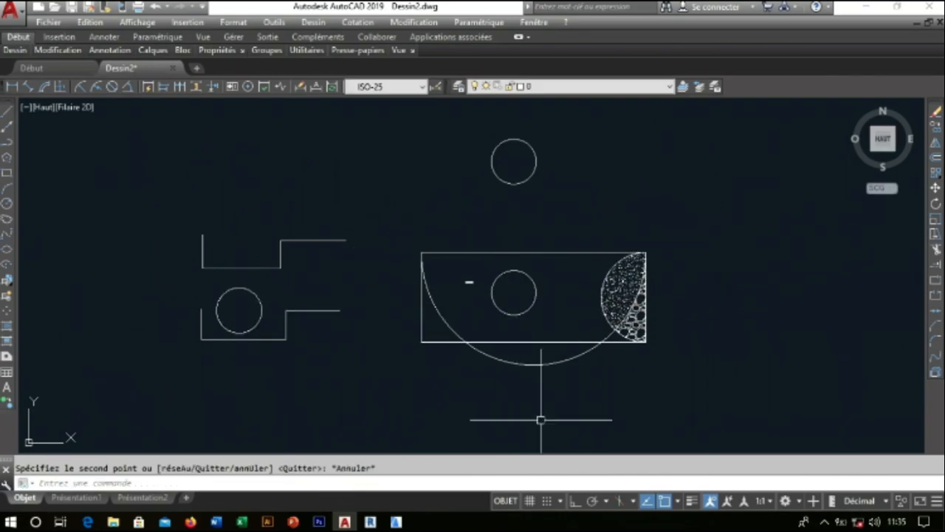
pyautogui.click(575, 501)
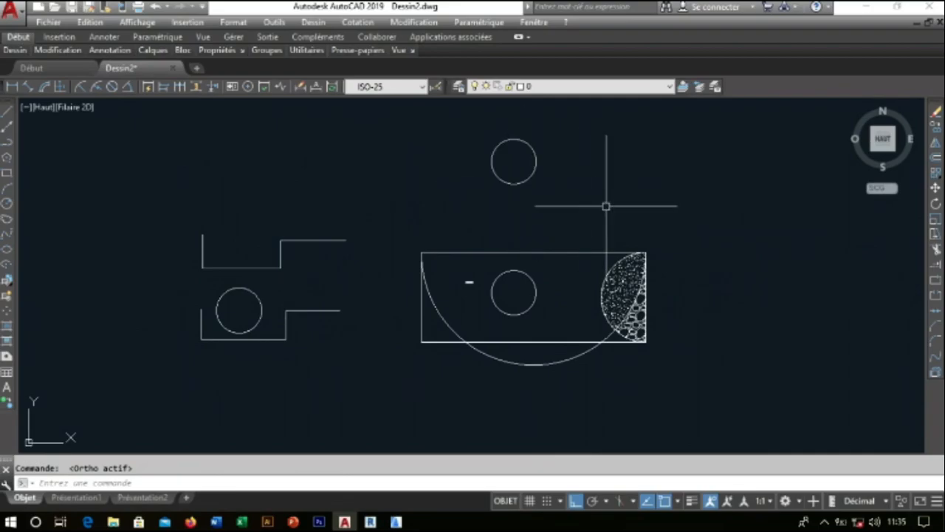
# Draw a new rectangle in the empty area above and to the right of the hatched rectangle
pyautogui.moveTo(608, 204); pyautogui.dragTo(472, 234, button='middle')
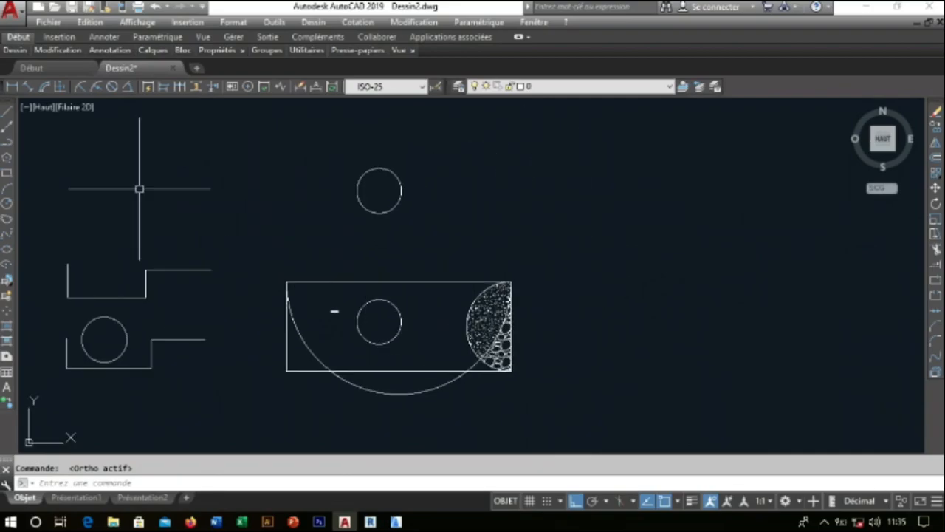
pyautogui.click(6, 172)
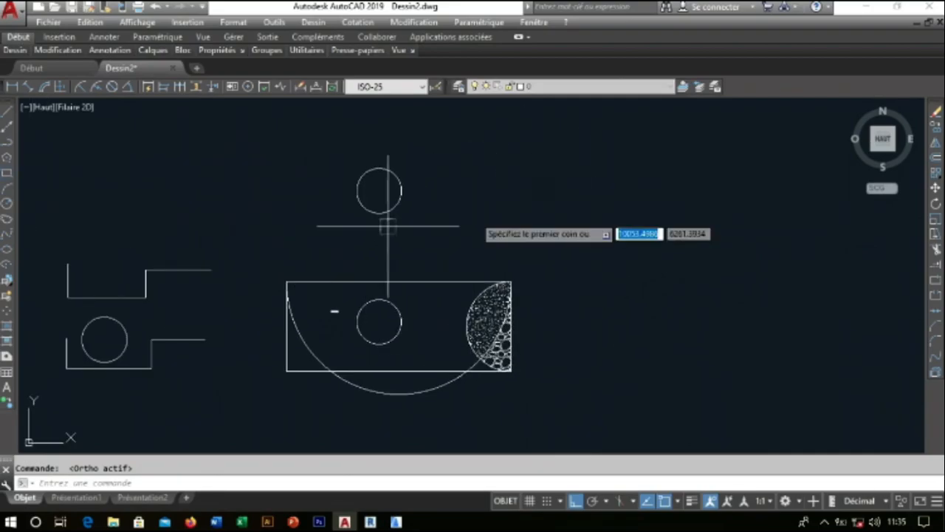
pyautogui.moveTo(541, 190); pyautogui.dragTo(401, 249, button='middle')
pyautogui.click(411, 201)
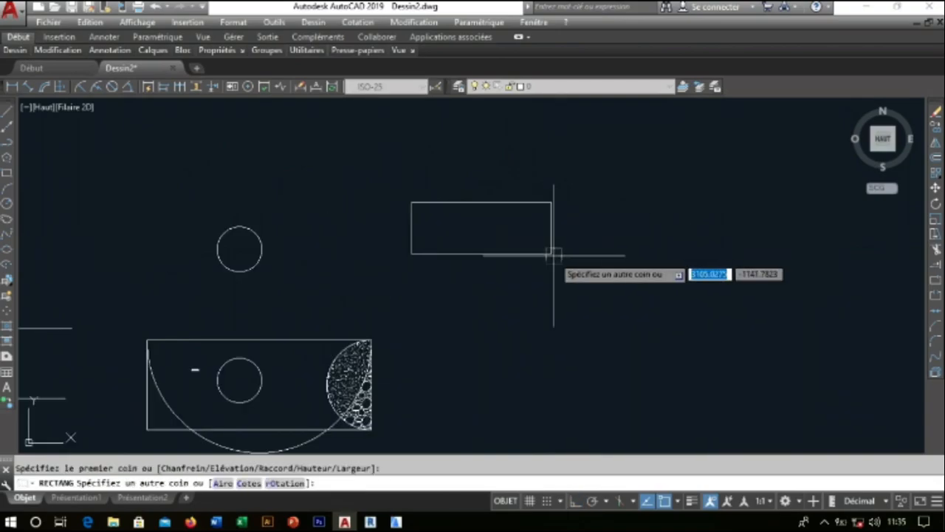
pyautogui.click(560, 267)
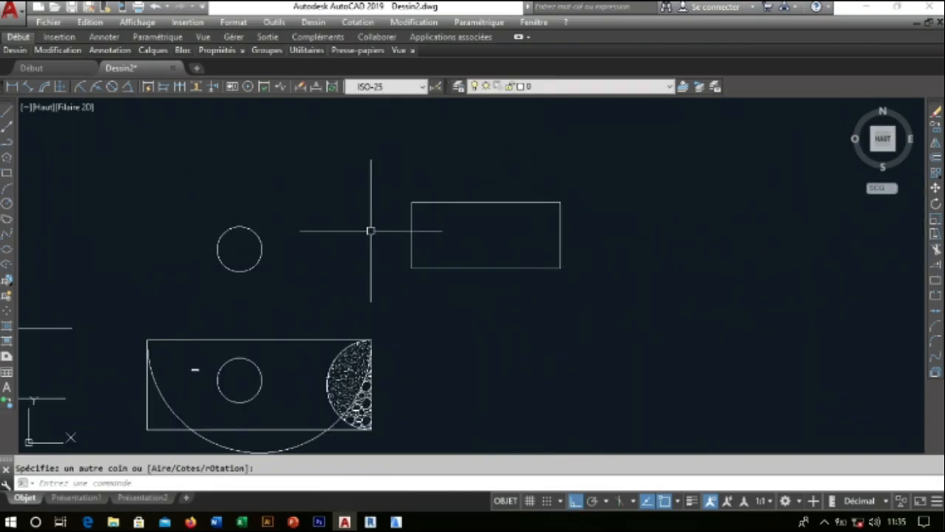
# Mirror the new rectangle about its vertical right edge, keeping the source object
pyautogui.click(465, 202)
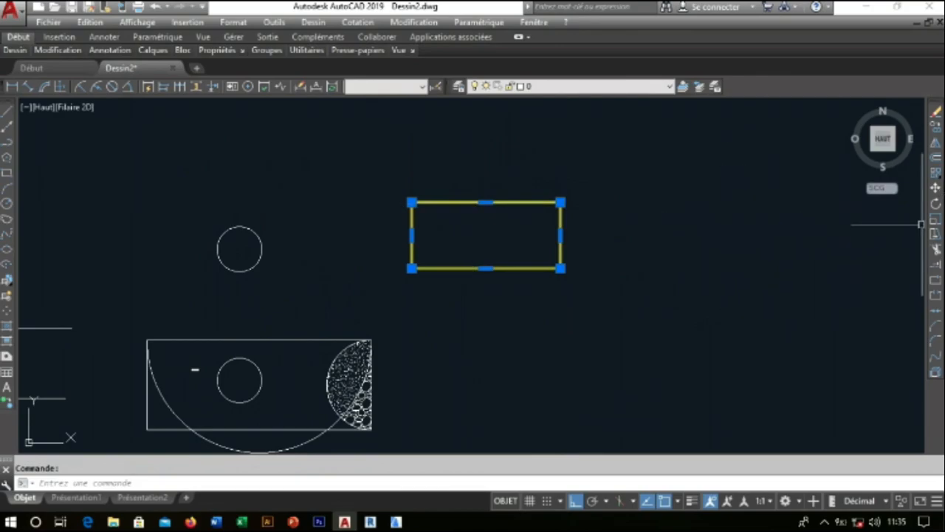
pyautogui.click(935, 143)
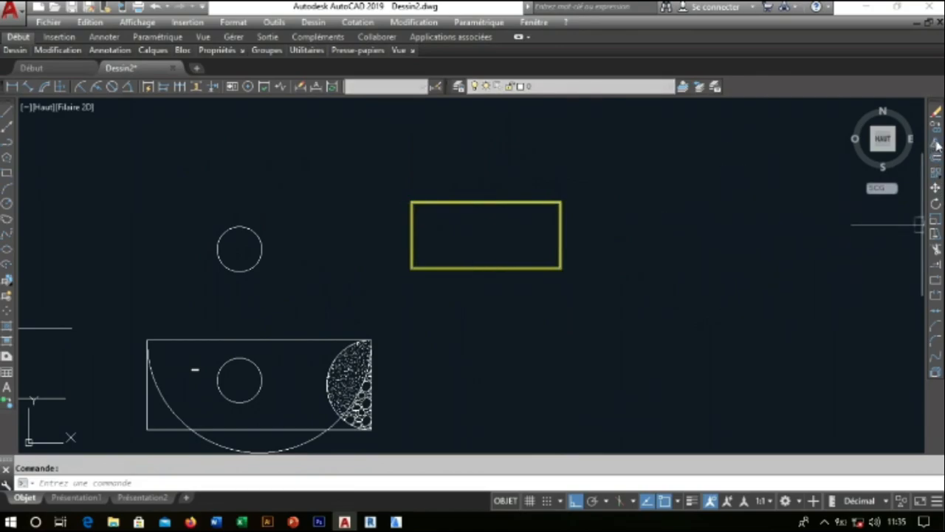
pyautogui.click(560, 202)
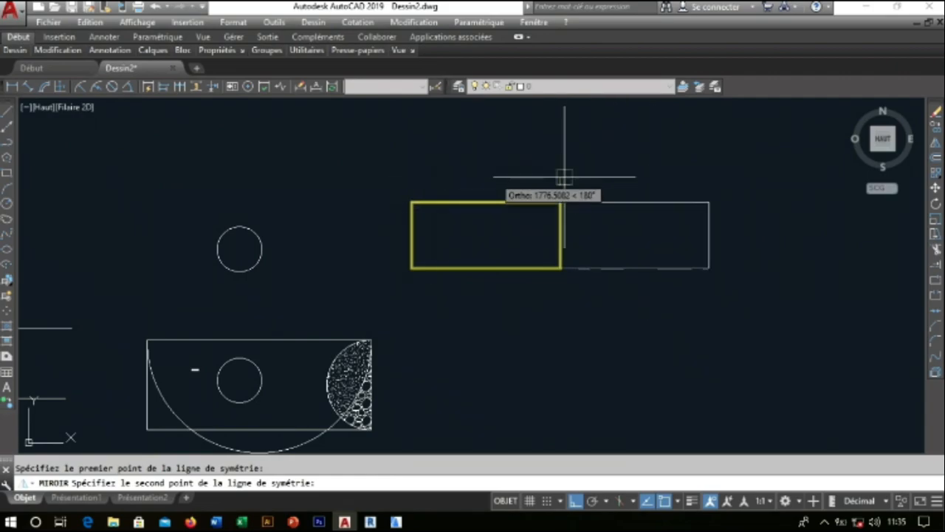
pyautogui.click(592, 294)
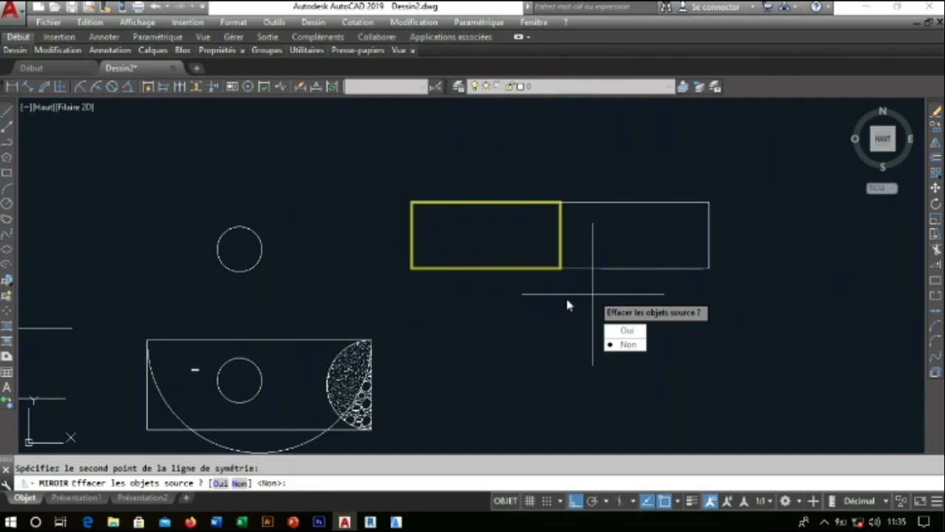
pyautogui.click(624, 344)
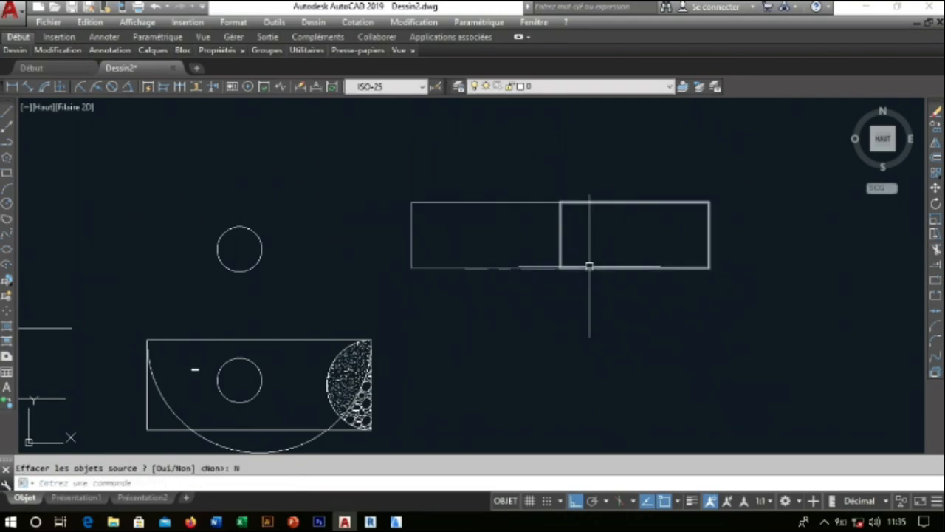
pyautogui.scroll(-2, 434, 270)
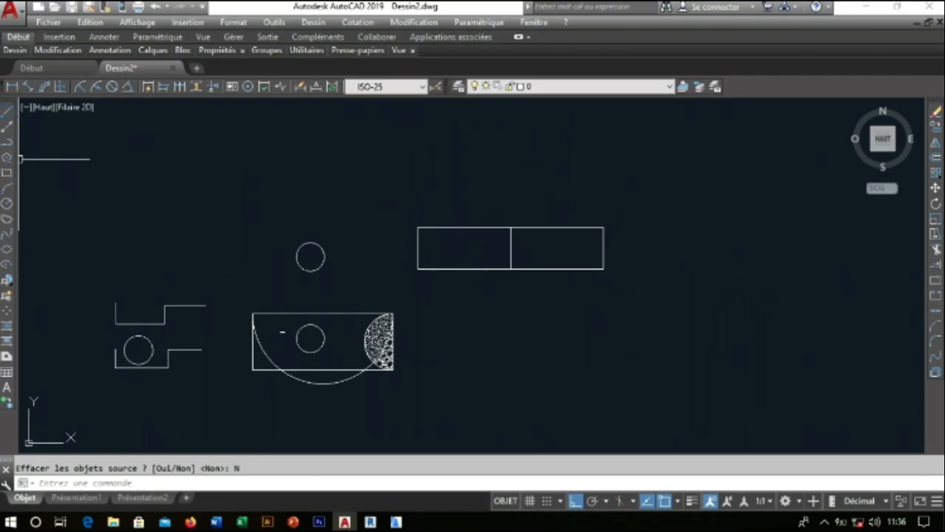
# Draw a horizontal line below the two adjoining rectangles and end the Line command
pyautogui.click(7, 109)
pyautogui.click(447, 305)
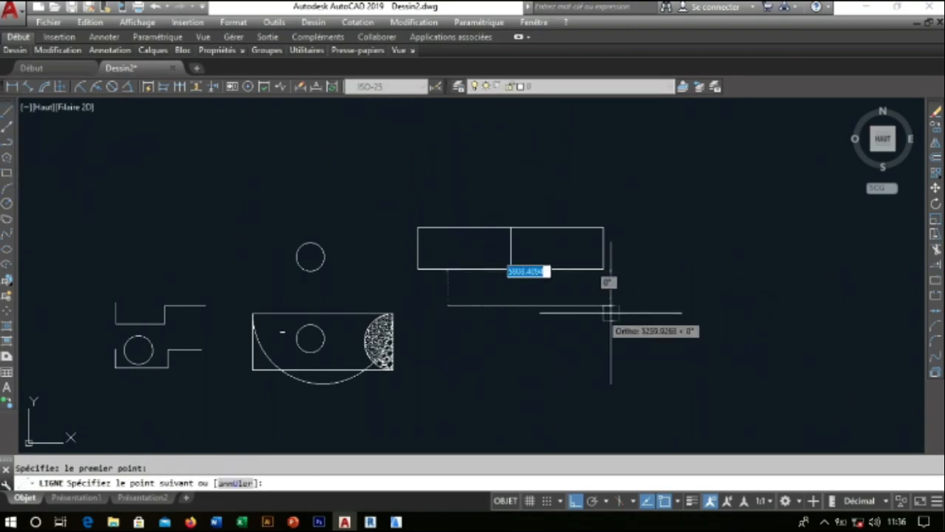
pyautogui.click(633, 310)
pyautogui.press('Escape')
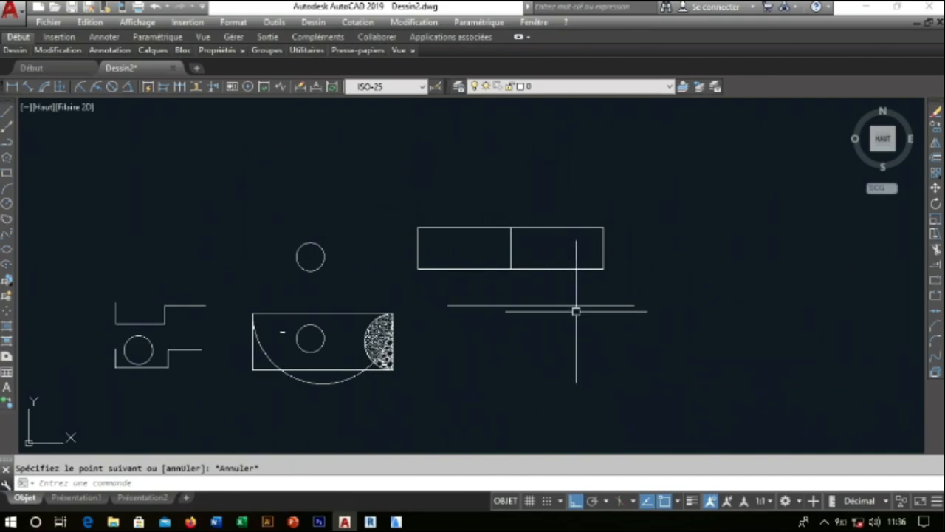
# Mirror the two adjoining rectangles about the horizontal line below them, keeping the source objects
pyautogui.scroll(2, 568, 310)
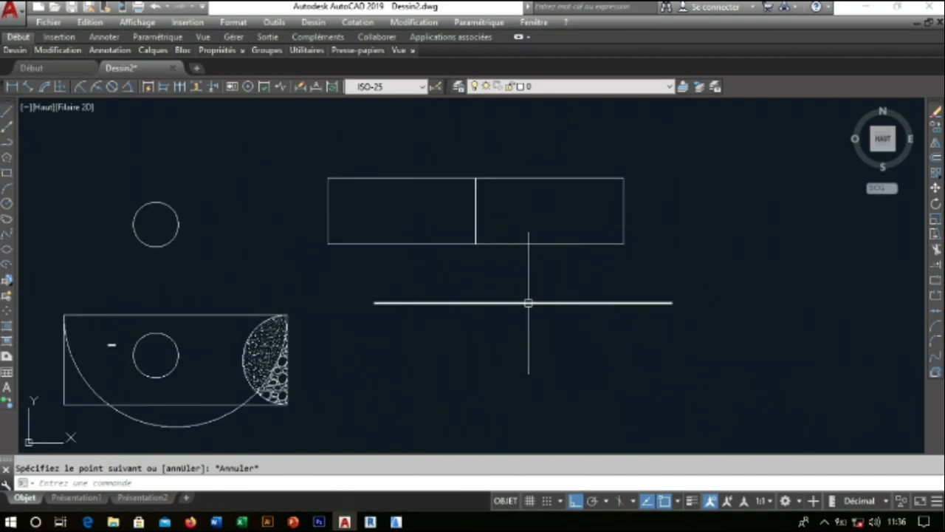
pyautogui.click(280, 155)
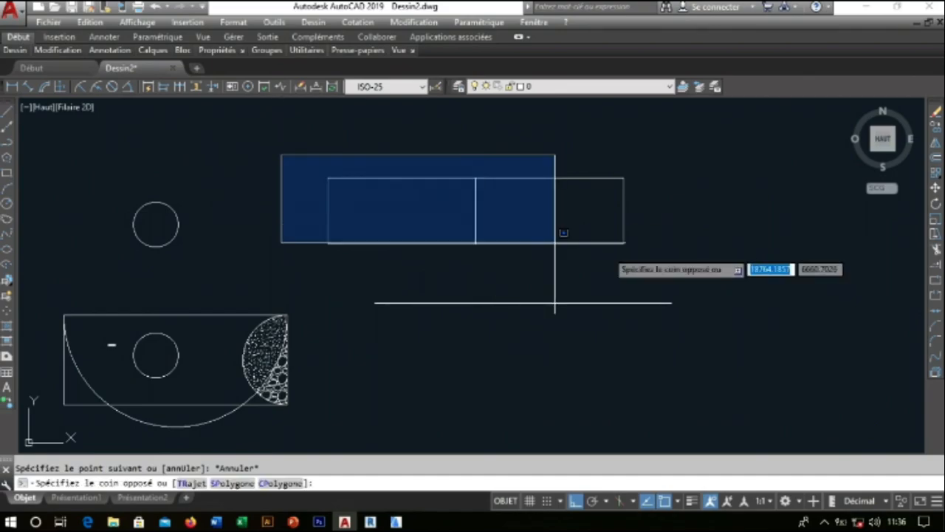
pyautogui.click(664, 255)
pyautogui.moveTo(559, 333); pyautogui.dragTo(489, 326, button='middle')
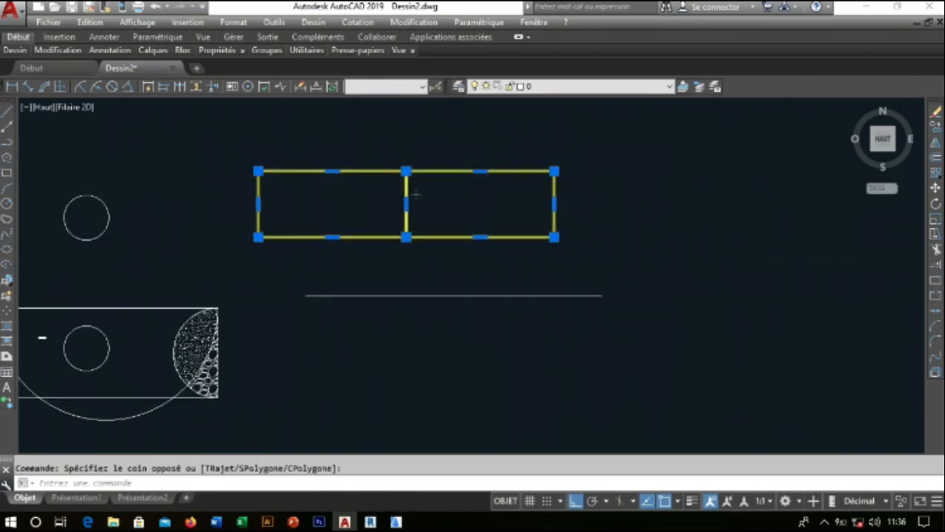
pyautogui.click(936, 143)
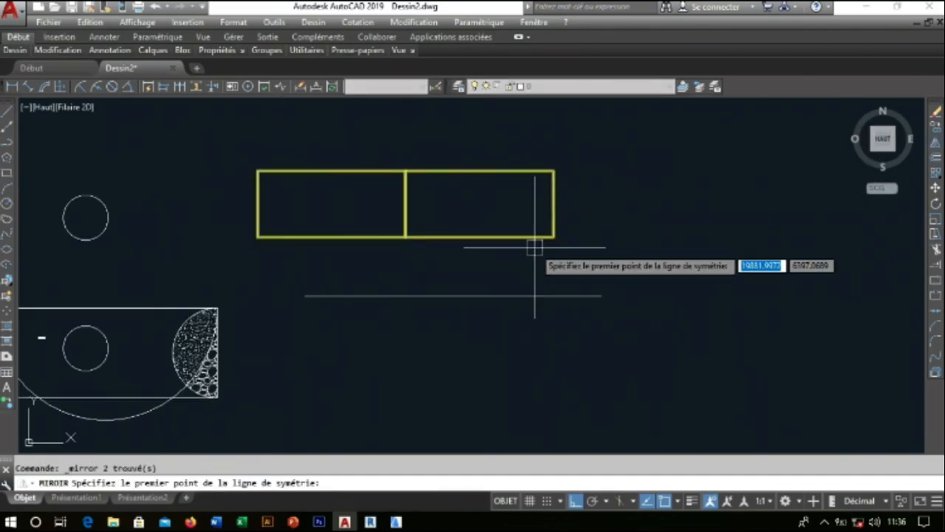
pyautogui.click(602, 296)
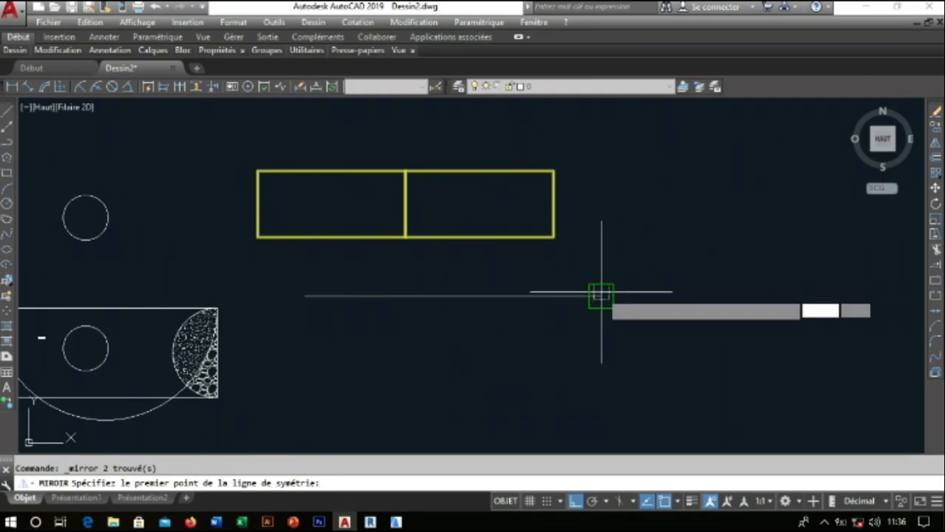
pyautogui.click(378, 325)
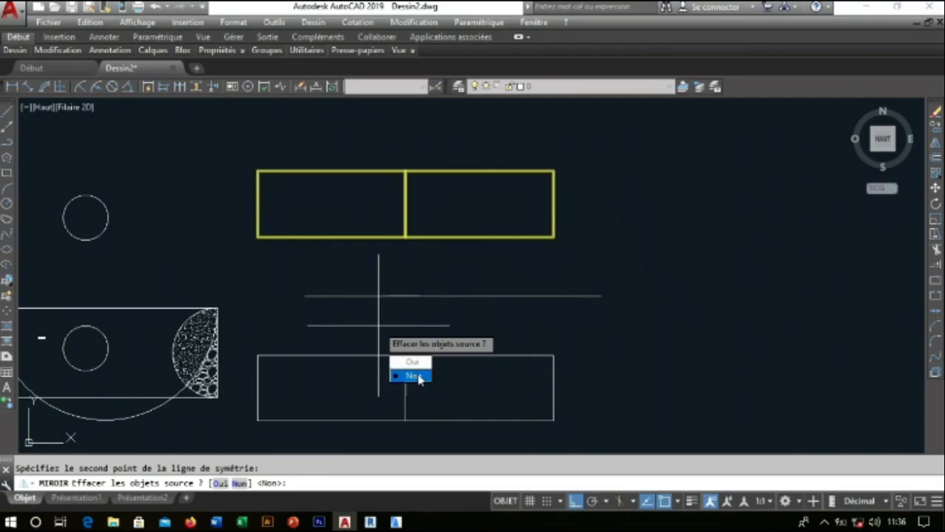
pyautogui.write('n')
pyautogui.press('Return')
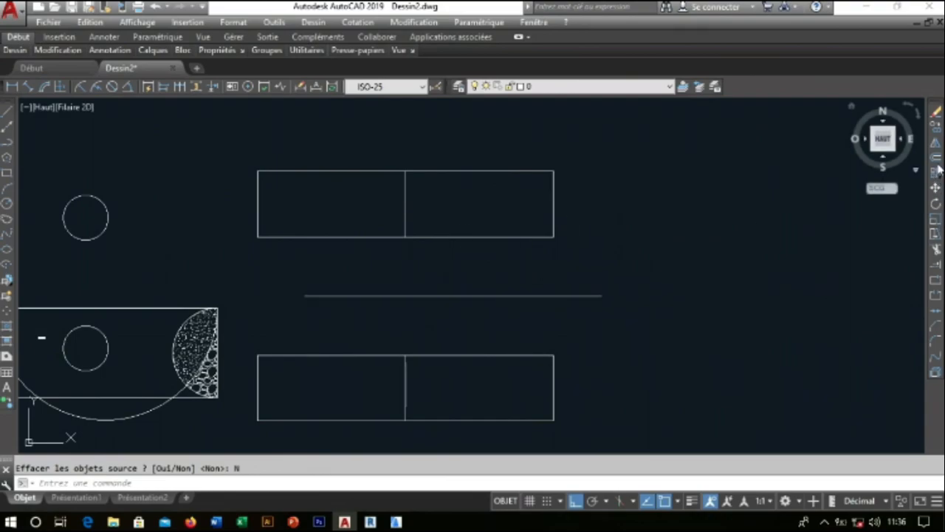
# Move the upper-right rectangle horizontally away from its neighbour, using its lower-right corner as base point and leaving a gap between them
pyautogui.click(434, 171)
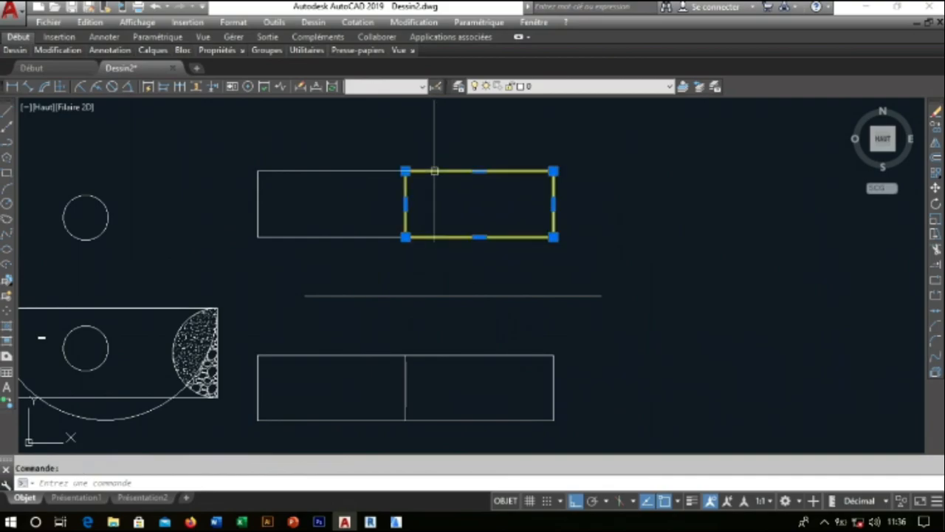
pyautogui.click(936, 188)
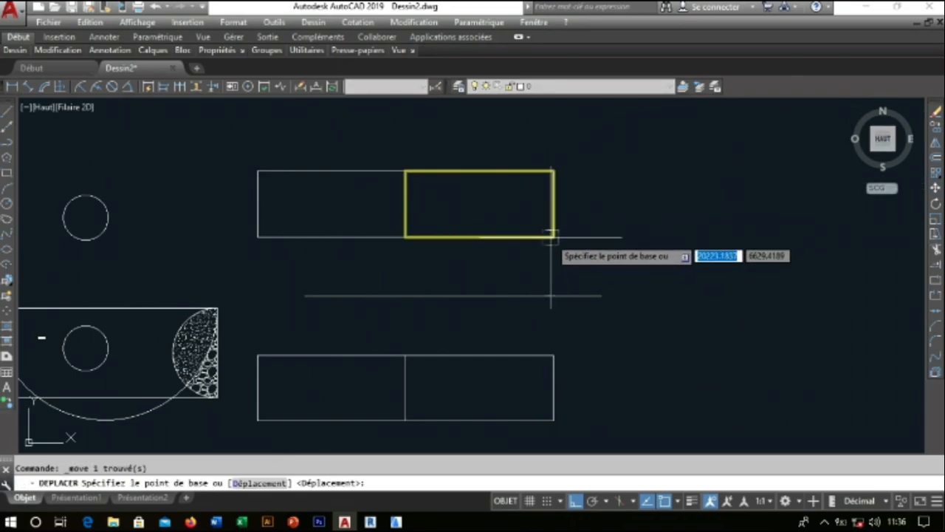
pyautogui.click(553, 236)
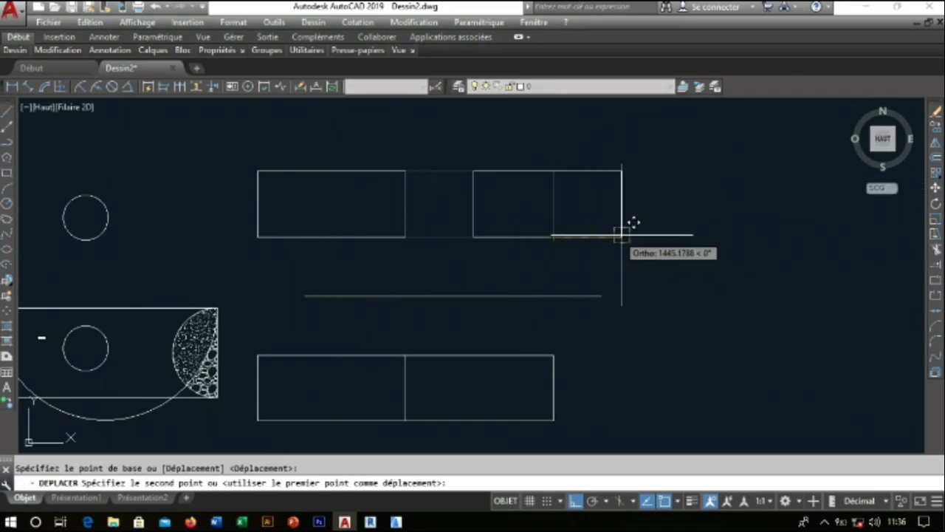
pyautogui.click(660, 236)
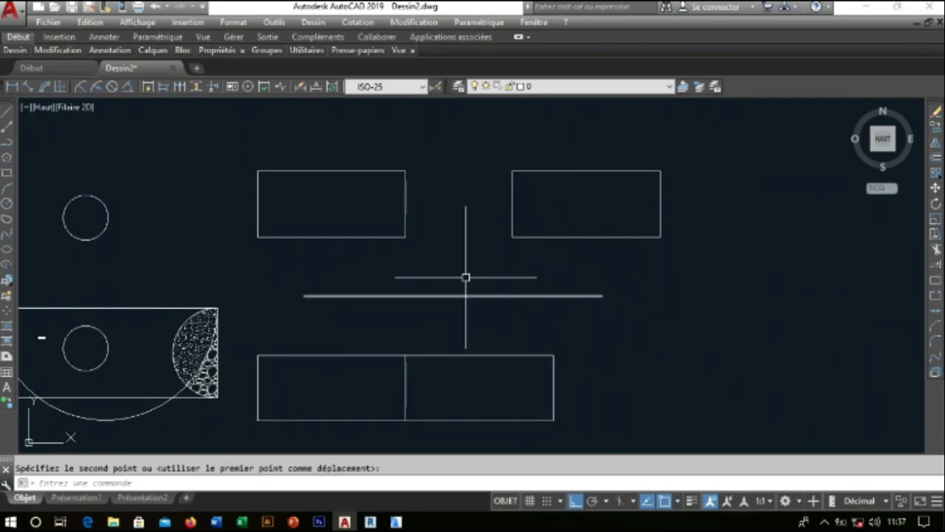
# Extend the three short horizontal lines one at a time to the far-right vertical line of the stepped outline, and undo the extension
pyautogui.scroll(-2, 464, 277)
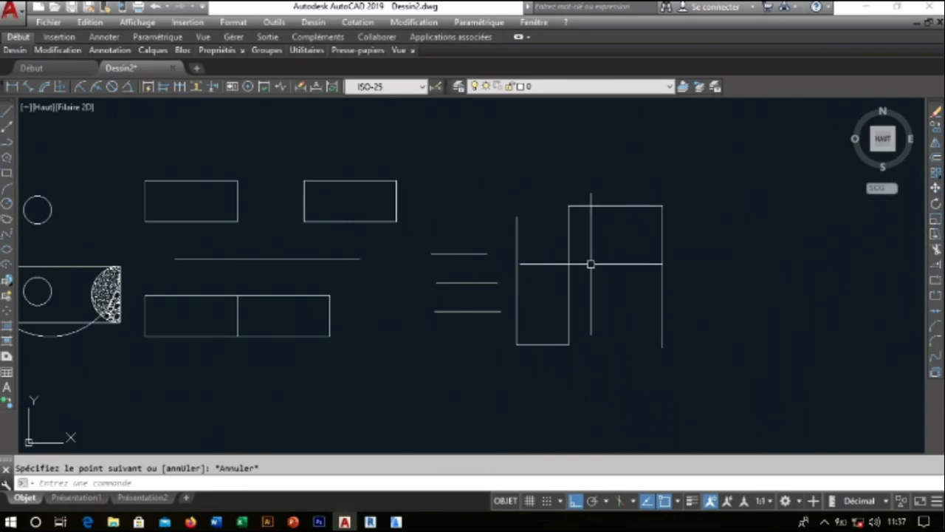
pyautogui.click(938, 268)
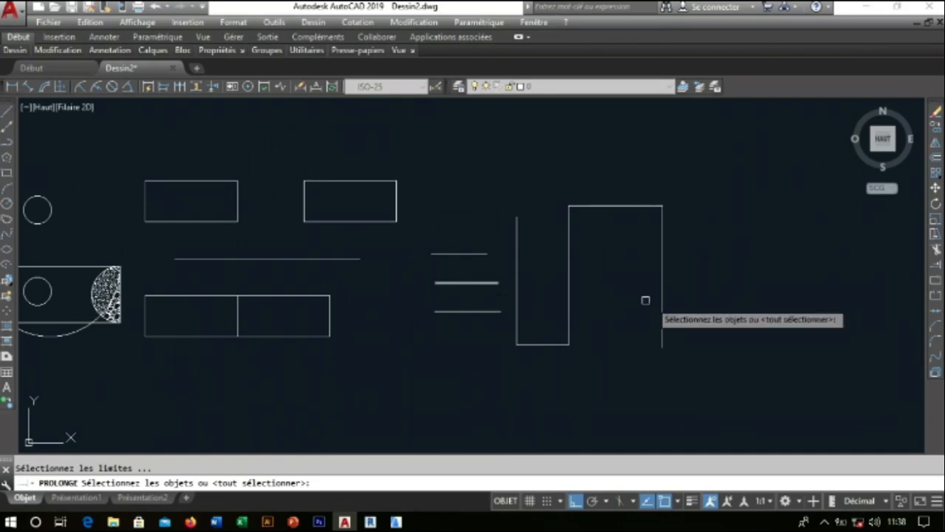
pyautogui.click(662, 283)
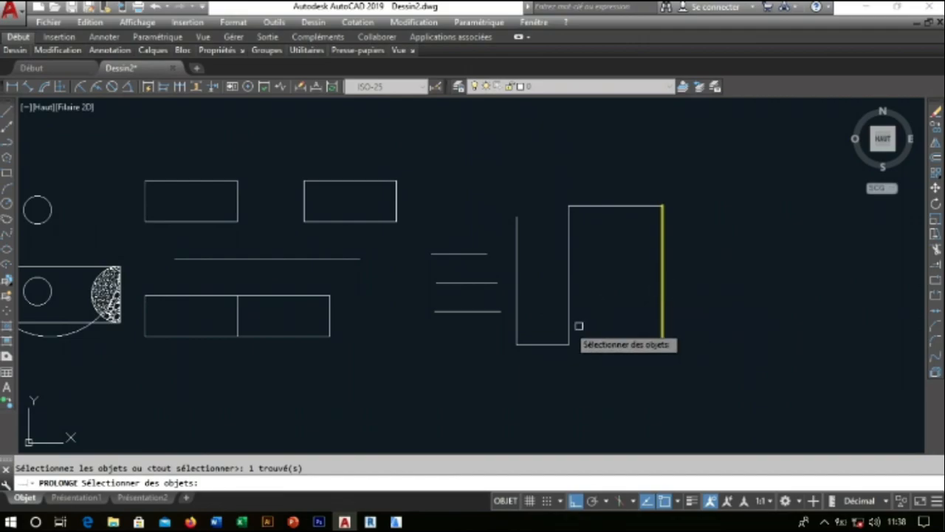
pyautogui.press('Return')
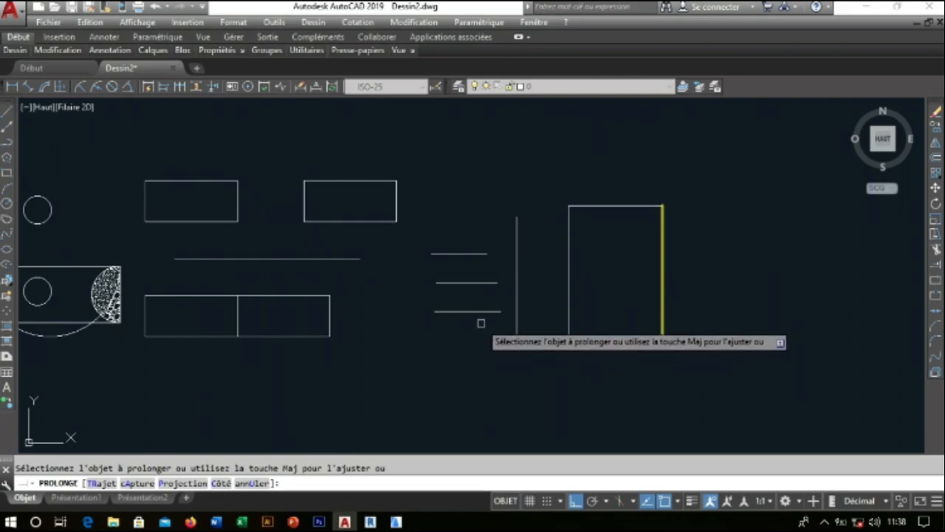
pyautogui.click(482, 312)
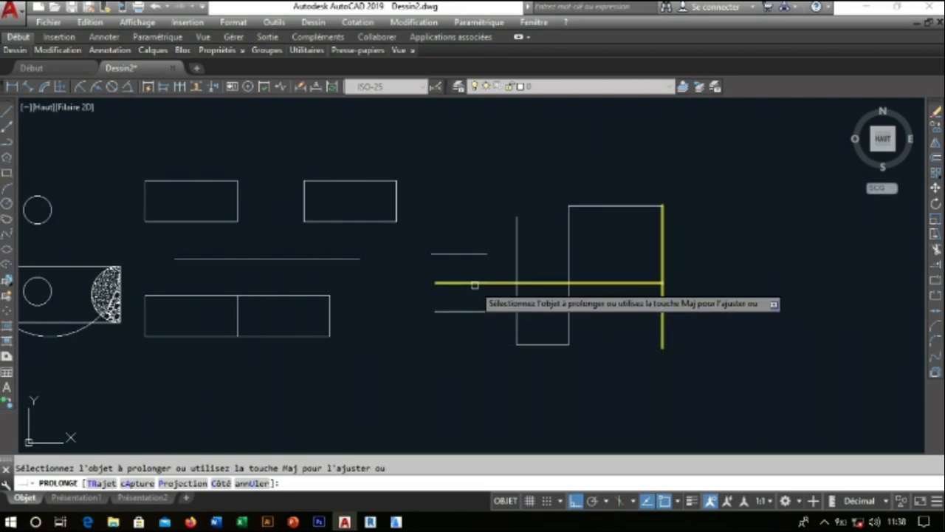
pyautogui.click(475, 284)
pyautogui.click(468, 253)
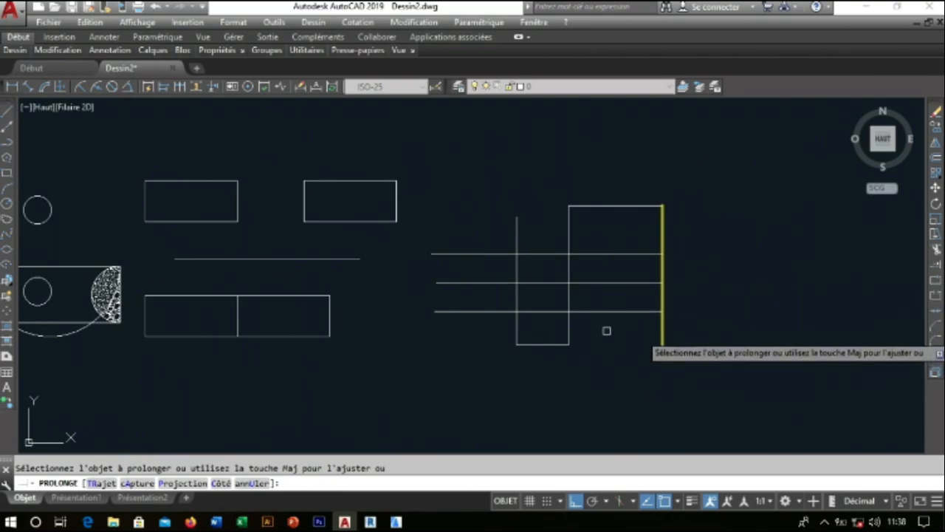
pyautogui.hotkey('ctrl', 'a')
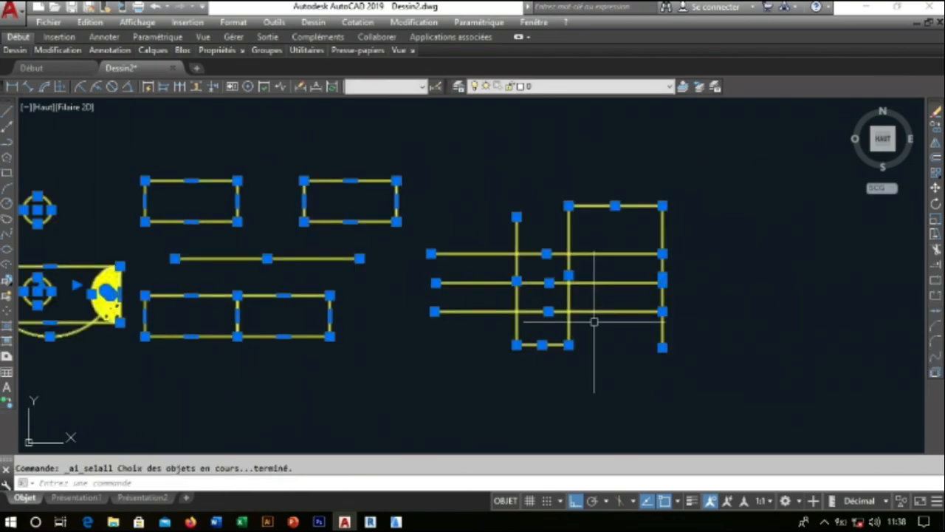
pyautogui.press('Escape')
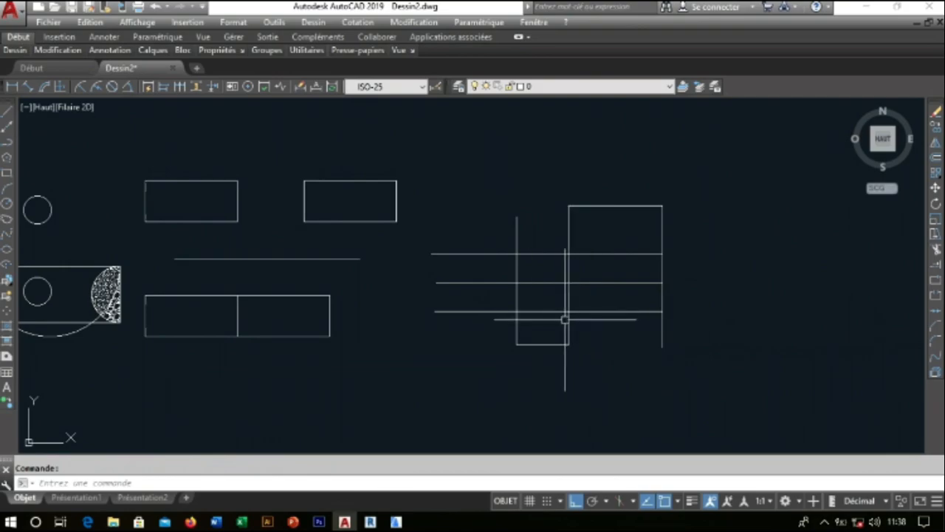
pyautogui.hotkey('ctrl', 'z')
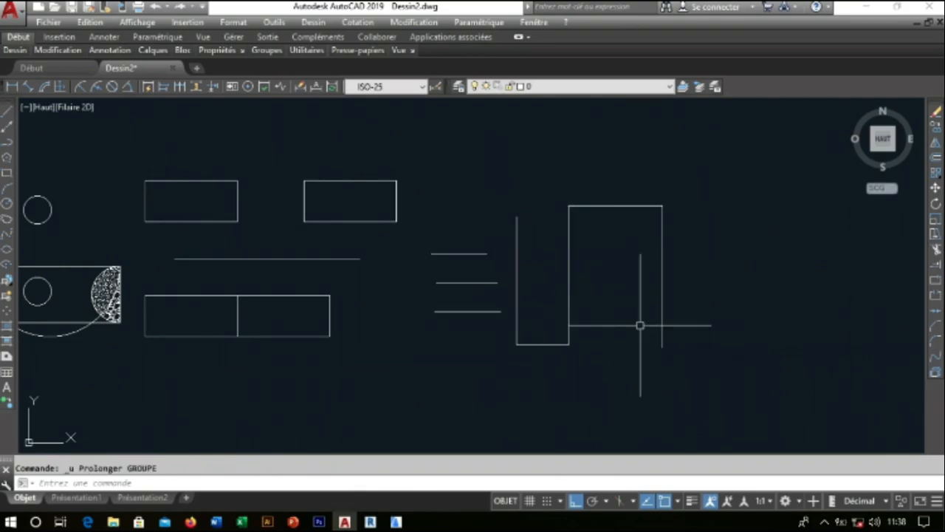
# Extend all three short horizontal lines at once to the far-right vertical line with a crossing selection, and end the Extend command
pyautogui.click(934, 269)
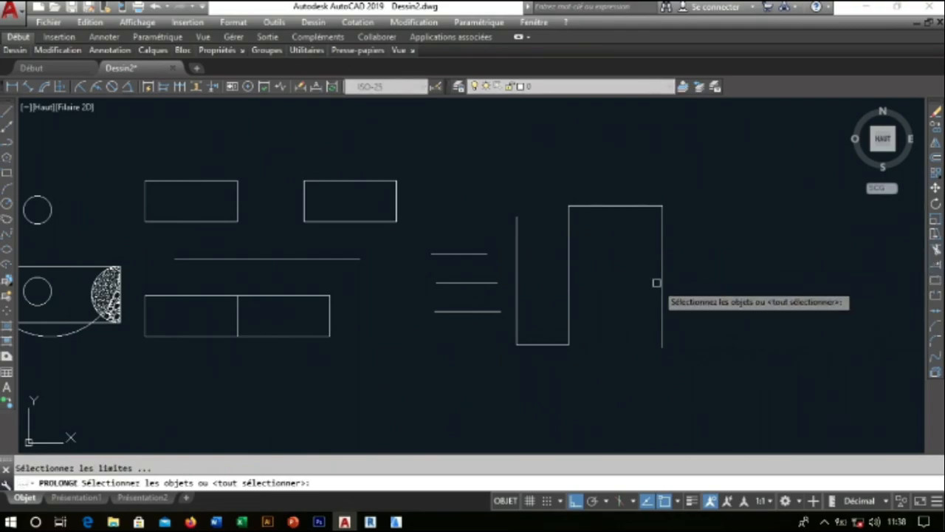
pyautogui.click(662, 281)
pyautogui.press('Return')
pyautogui.click(480, 341)
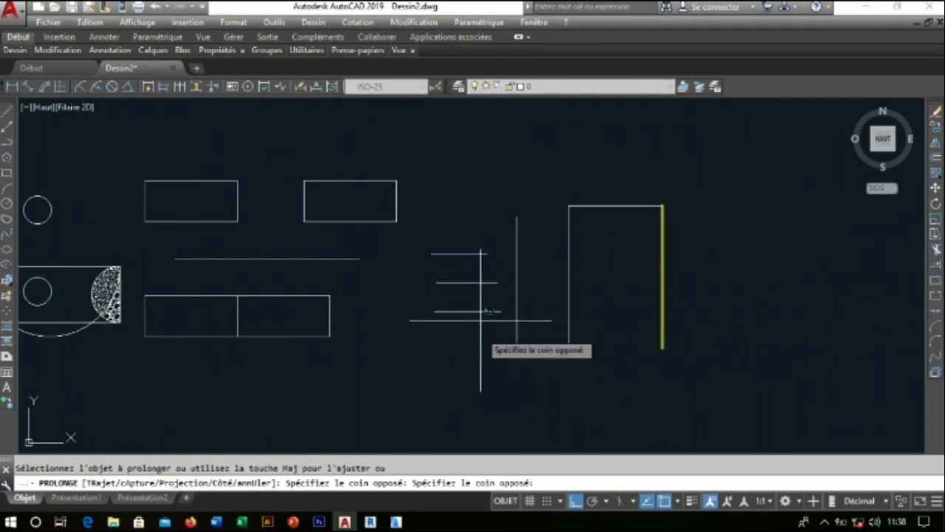
pyautogui.click(471, 215)
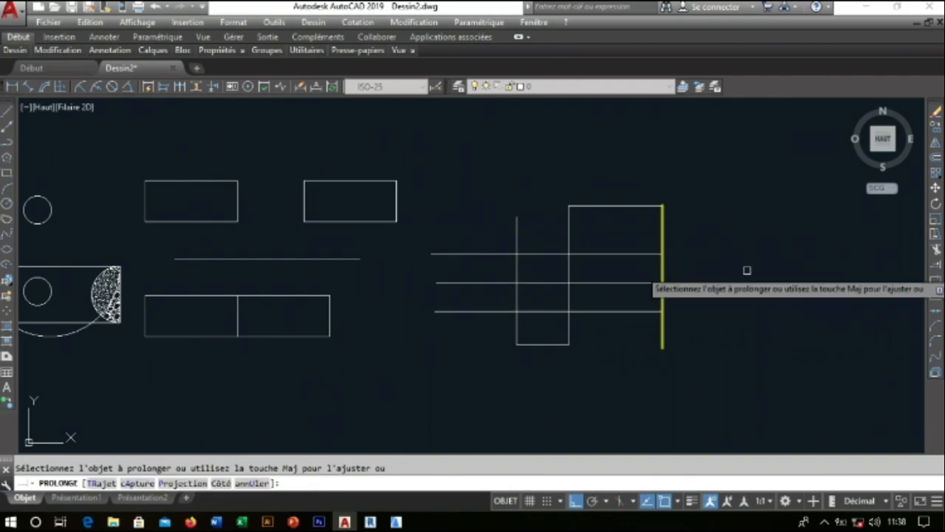
pyautogui.press('Escape')
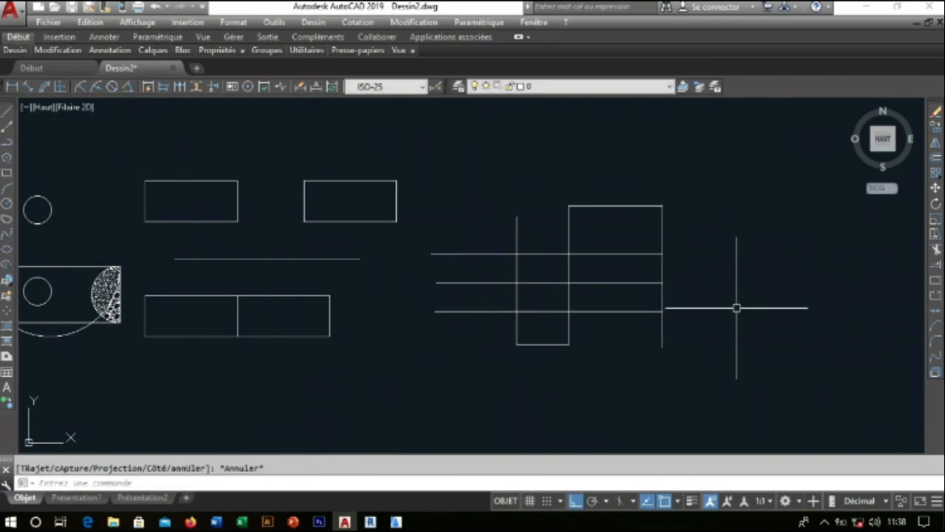
# Try to trim the three horizontal lines between the stepped outline's first two verticals with all objects as cutting edges
pyautogui.click(936, 251)
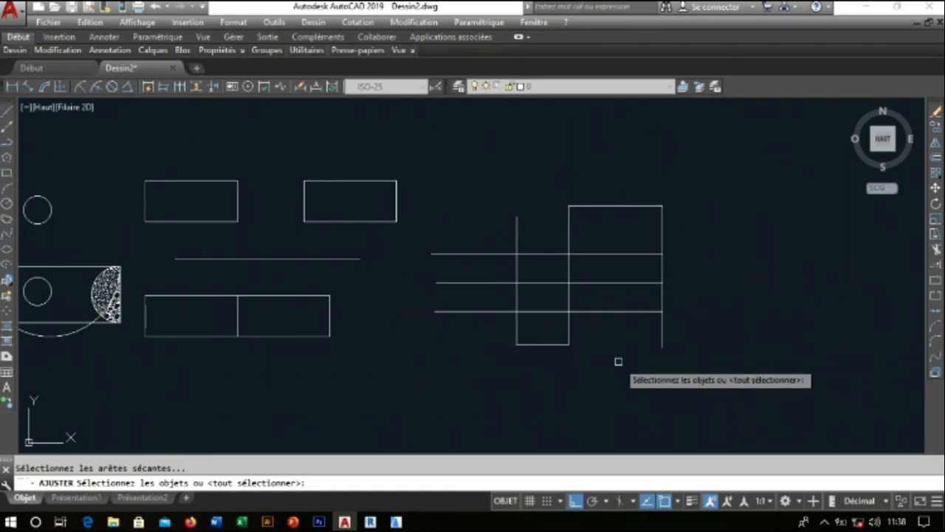
pyautogui.press('Return')
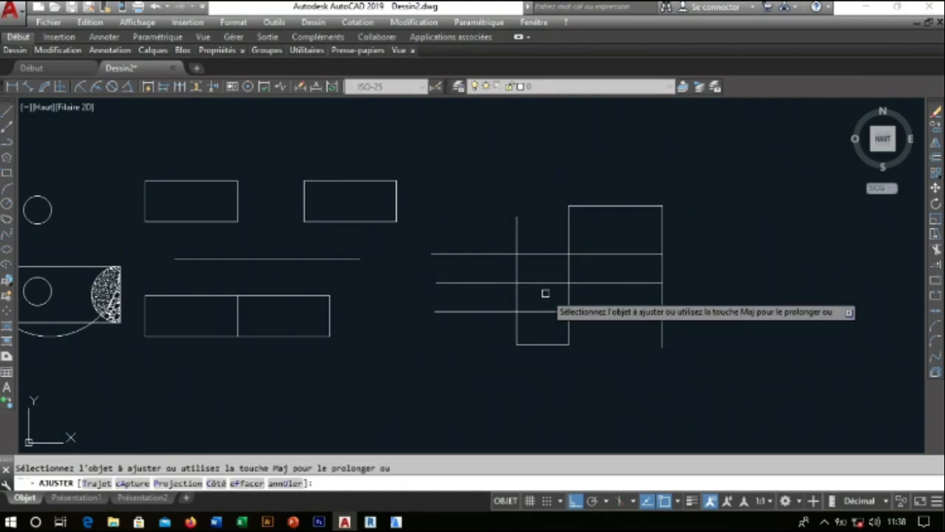
pyautogui.click(550, 326)
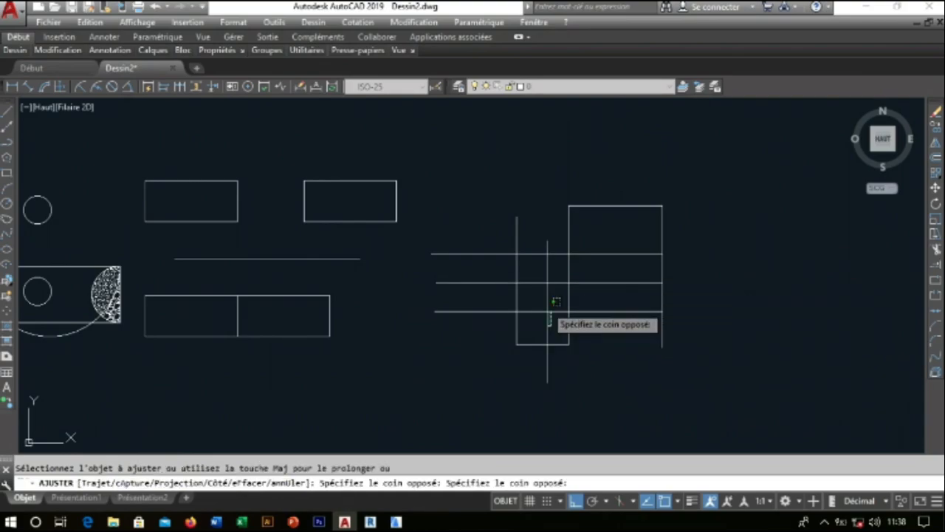
pyautogui.click(524, 226)
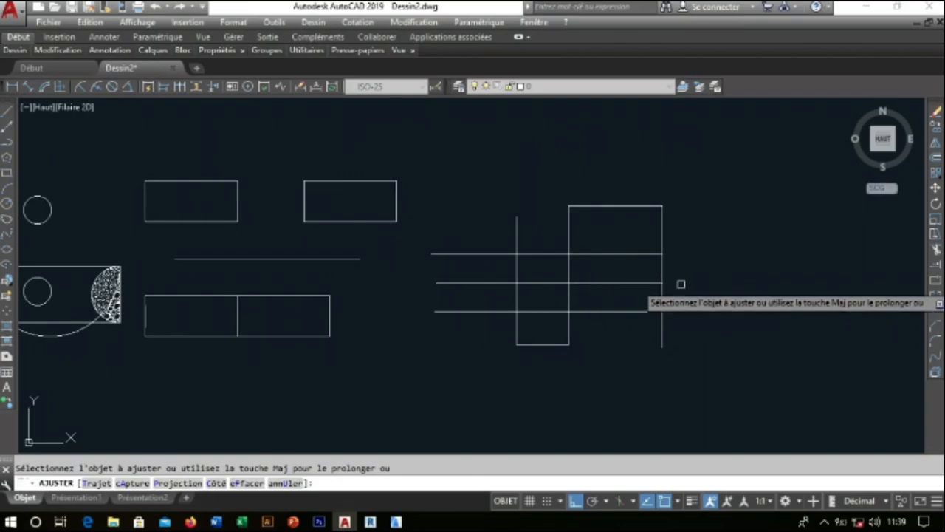
pyautogui.press('Escape')
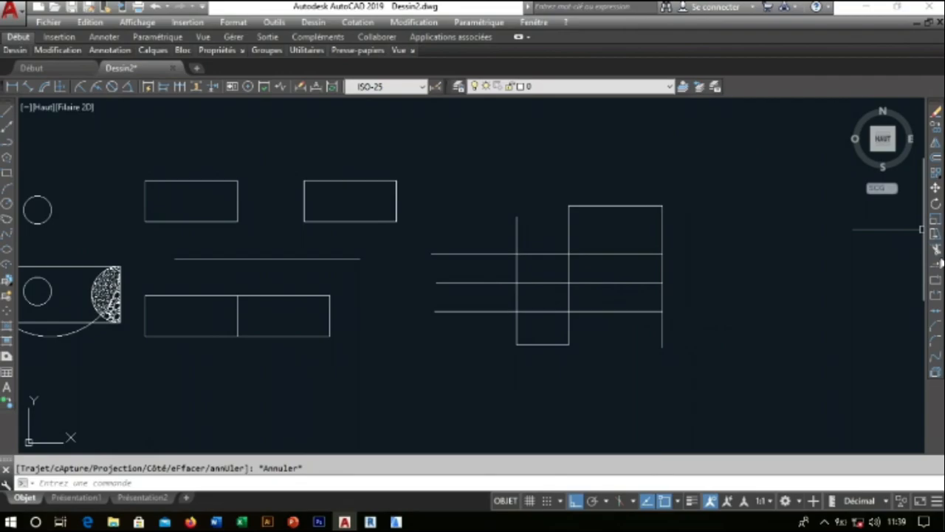
# Trim the three horizontal lines outside the stepped outline's first two vertical lines, using those two verticals as cutting edges
pyautogui.click(936, 251)
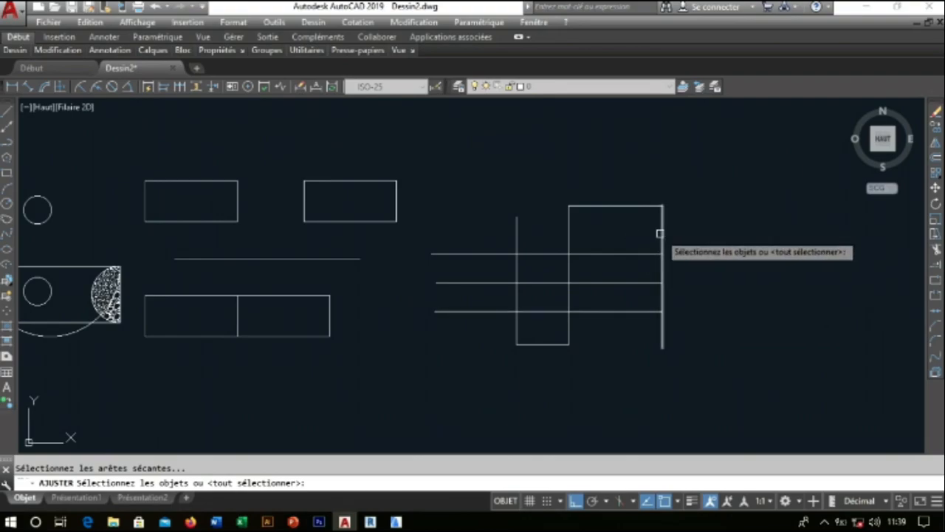
pyautogui.click(570, 240)
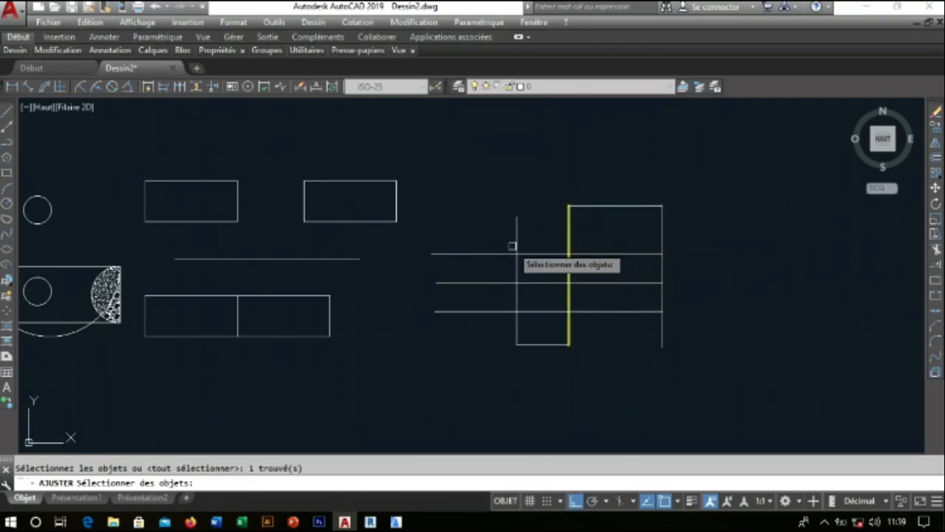
pyautogui.click(517, 242)
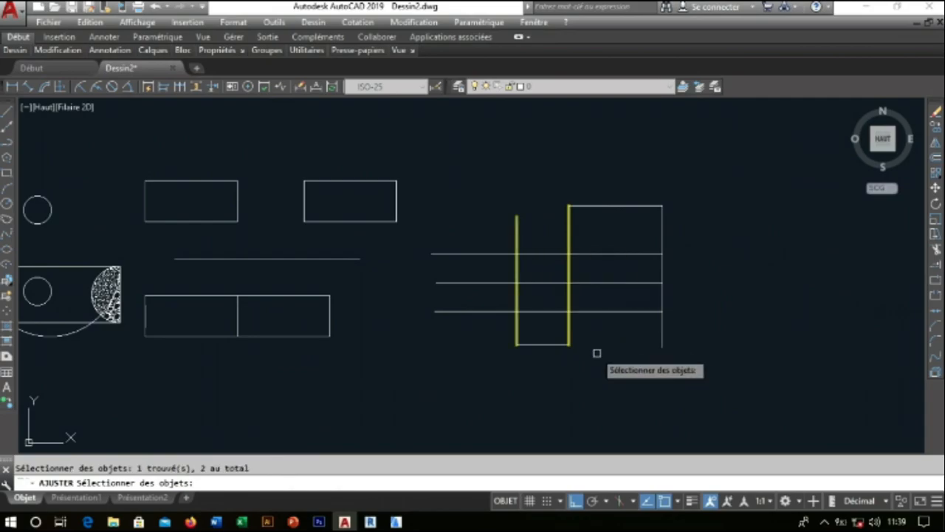
pyautogui.press('Return')
pyautogui.click(612, 333)
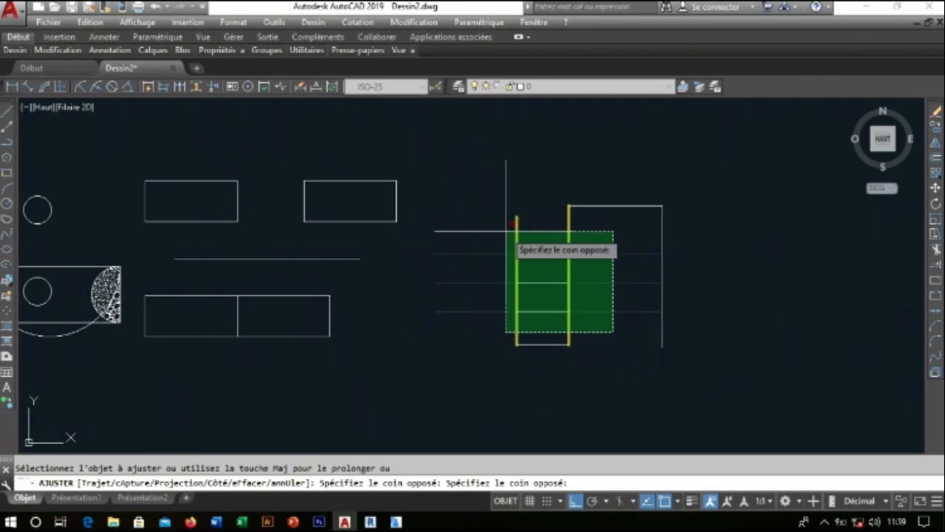
pyautogui.click(506, 230)
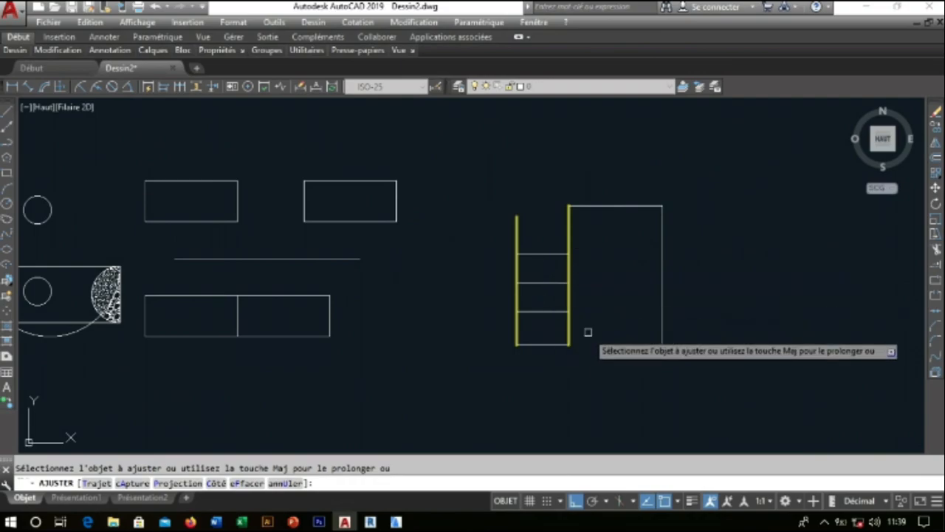
pyautogui.click(558, 362)
pyautogui.click(511, 252)
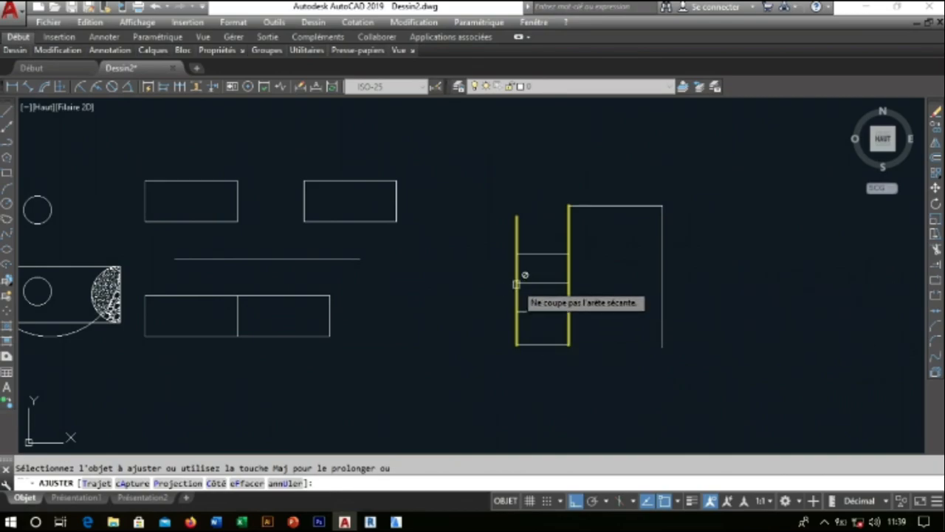
pyautogui.press('Escape')
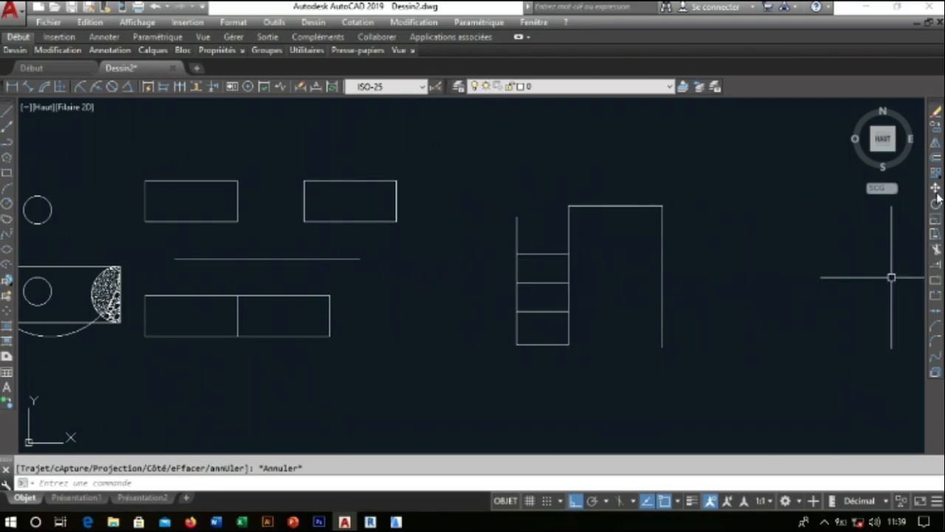
pyautogui.click(935, 254)
pyautogui.press('Return')
pyautogui.click(609, 273)
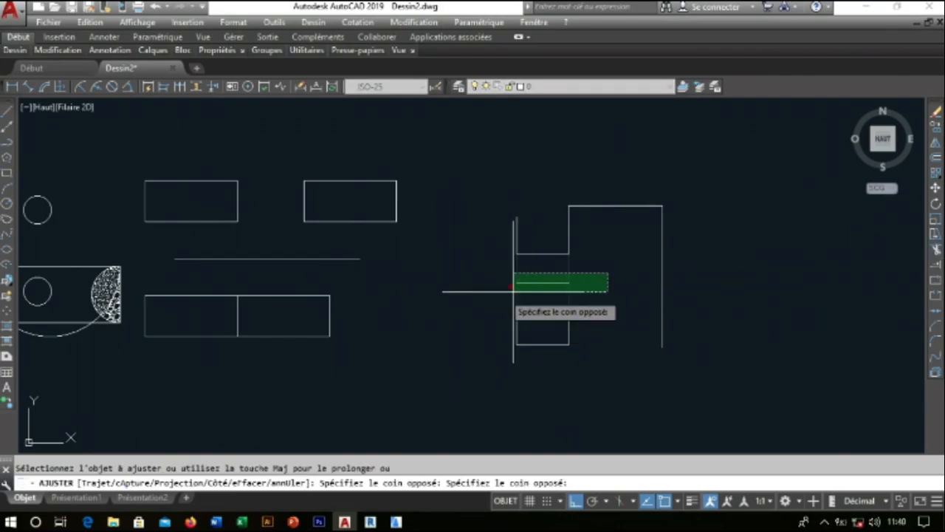
pyautogui.press('Escape')
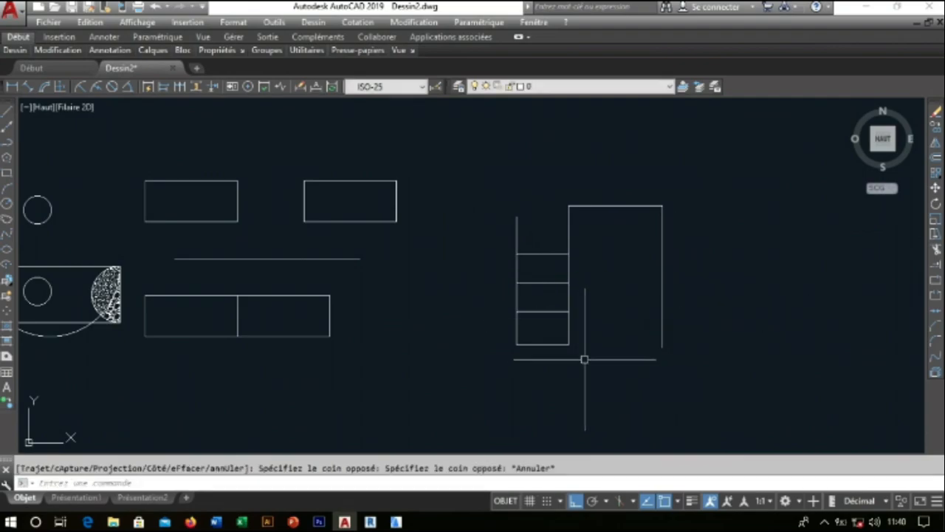
pyautogui.scroll(-4, 578, 321)
pyautogui.scroll(4, 620, 326)
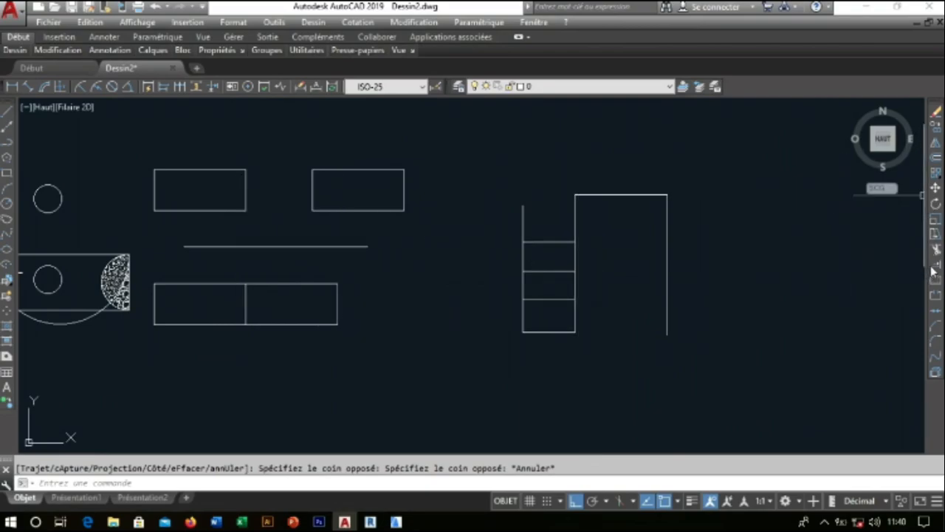
# Try to join the long horizontal line with the top short horizontal line between the stepped outline's first two verticals
pyautogui.click(358, 247)
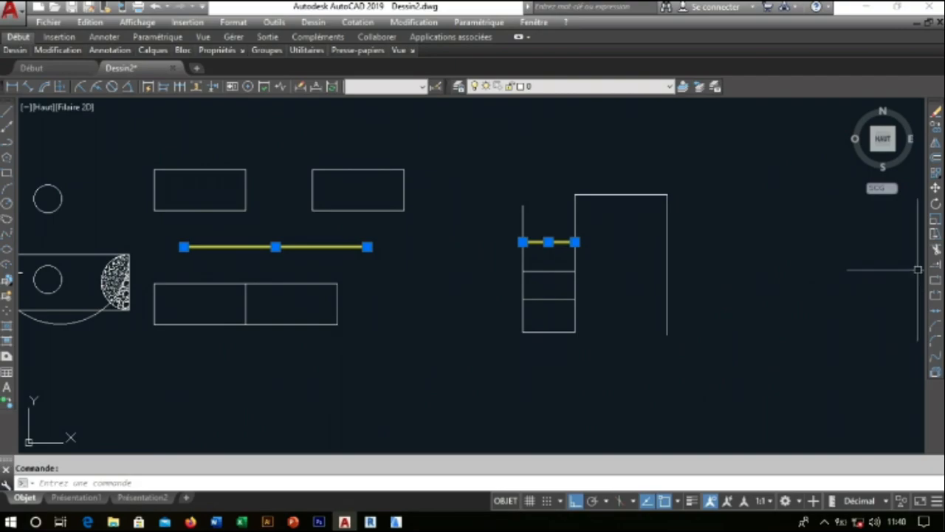
pyautogui.click(939, 314)
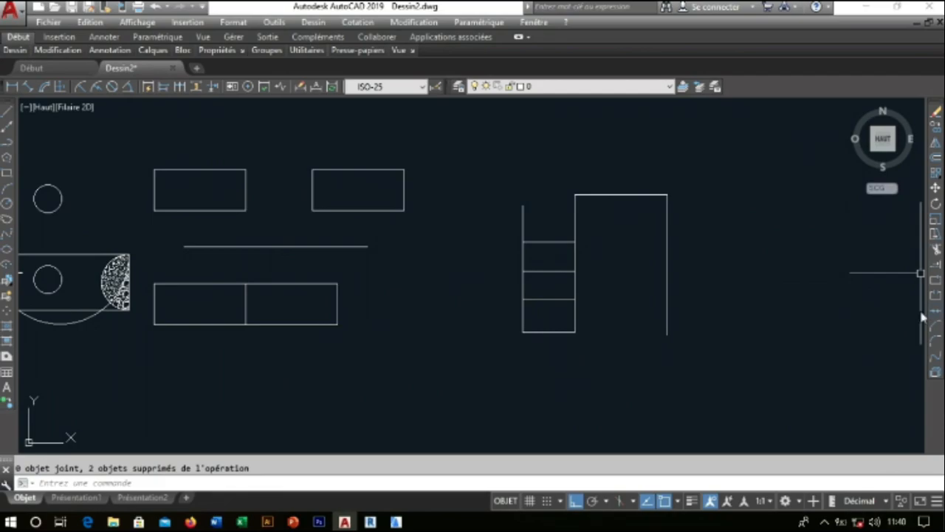
pyautogui.click(546, 242)
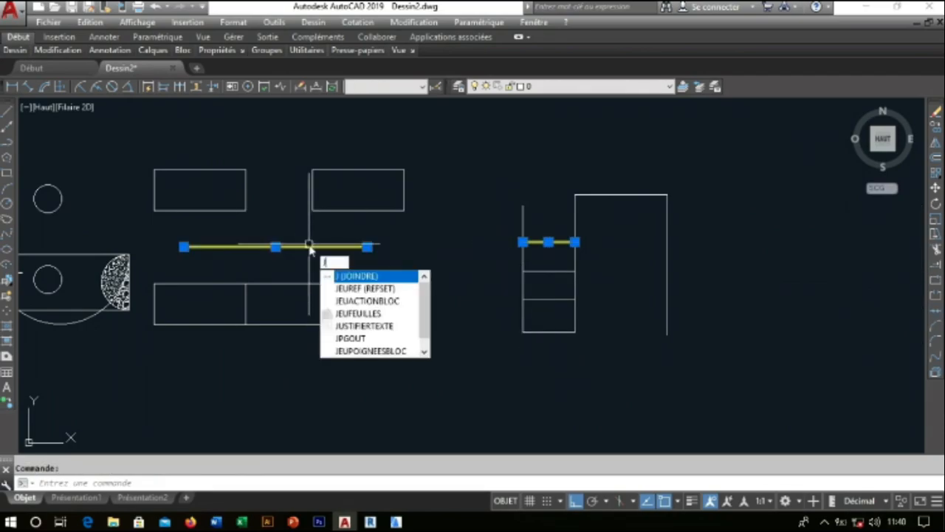
pyautogui.press('Return')
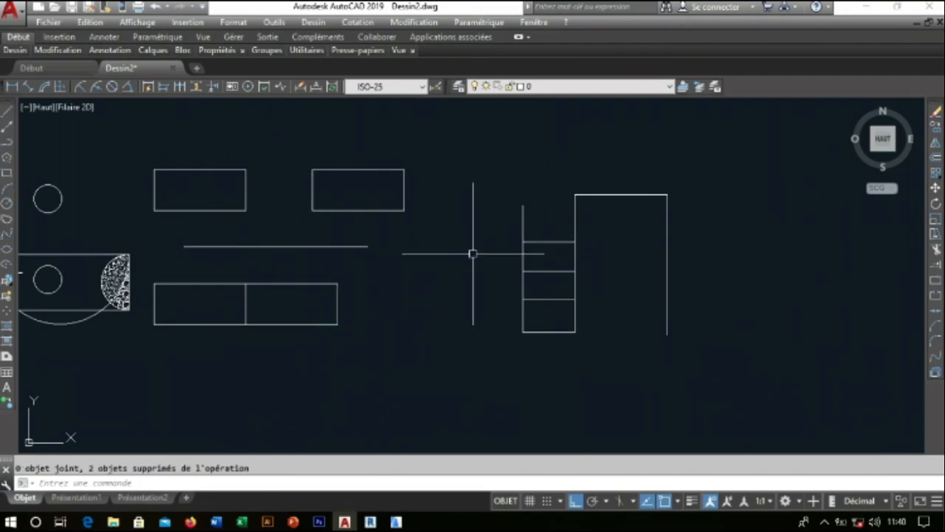
# Stretch the left end of the top short horizontal line outward past the stepped outline's first vertical line
pyautogui.click(536, 242)
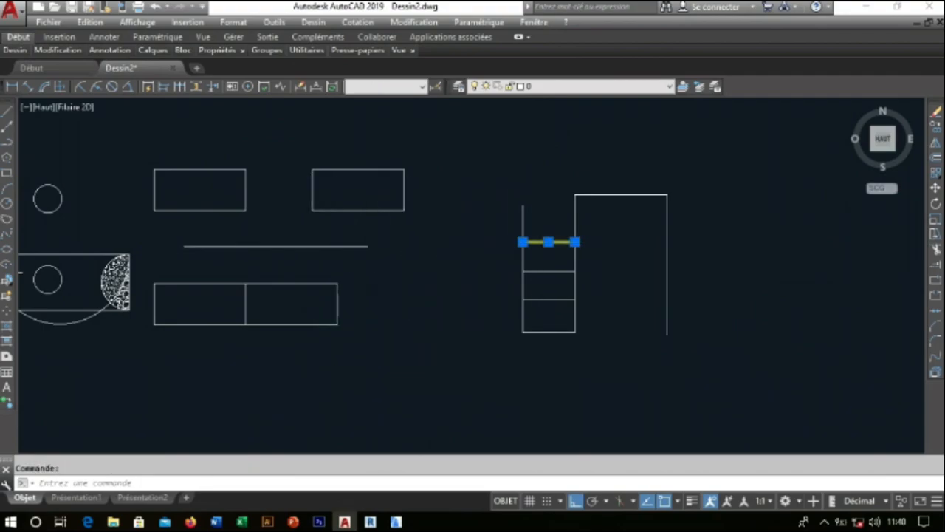
pyautogui.scroll(5, 528, 244)
pyautogui.click(503, 231)
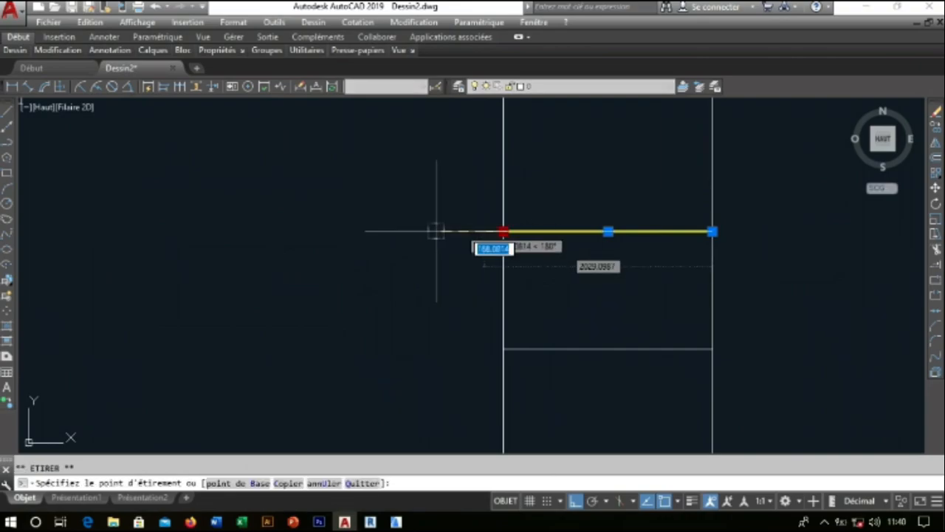
pyautogui.click(407, 231)
pyautogui.click(408, 231)
pyautogui.press('Escape')
# Try to join the long horizontal line with the stretched top line of the stepped outline
pyautogui.scroll(-5, 431, 280)
pyautogui.moveTo(422, 290); pyautogui.dragTo(513, 288, button='middle')
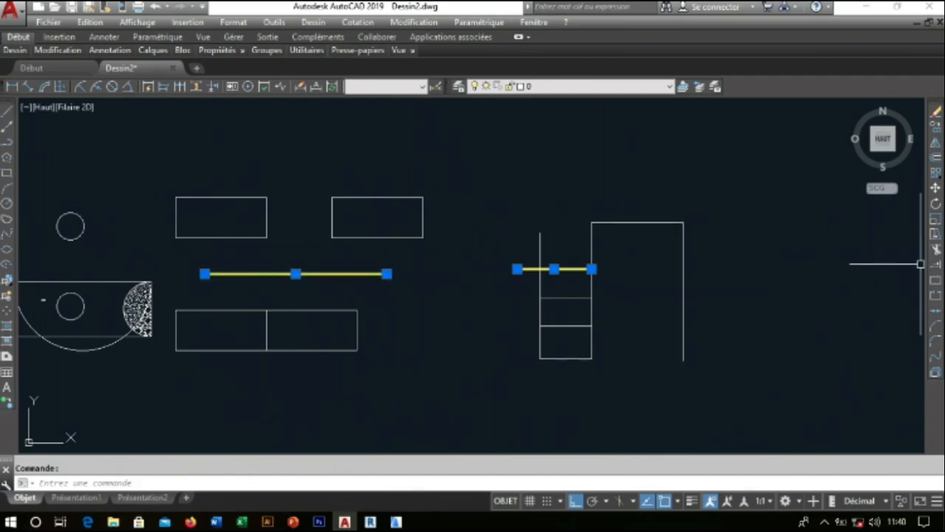
pyautogui.click(936, 311)
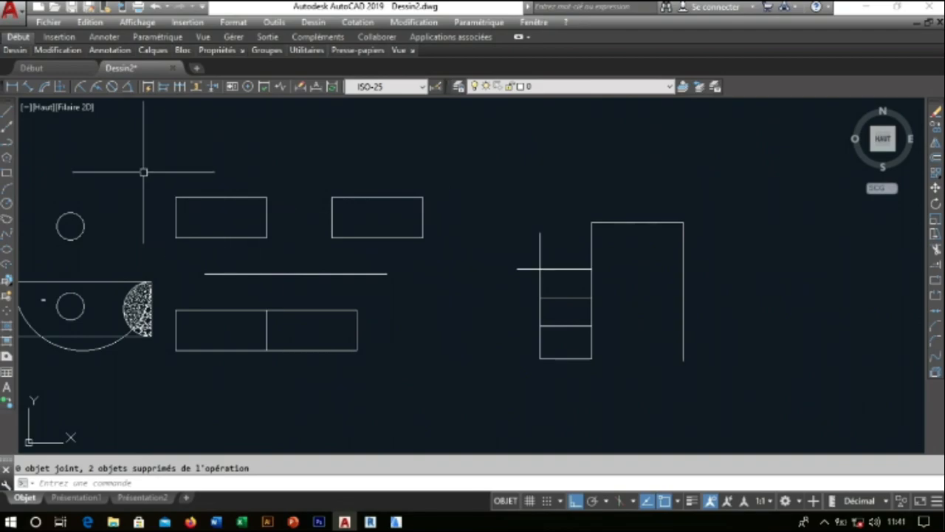
# Stretch the right end of the stepped outline's top short horizontal line past the far-right vertical line
pyautogui.click(553, 269)
pyautogui.click(591, 269)
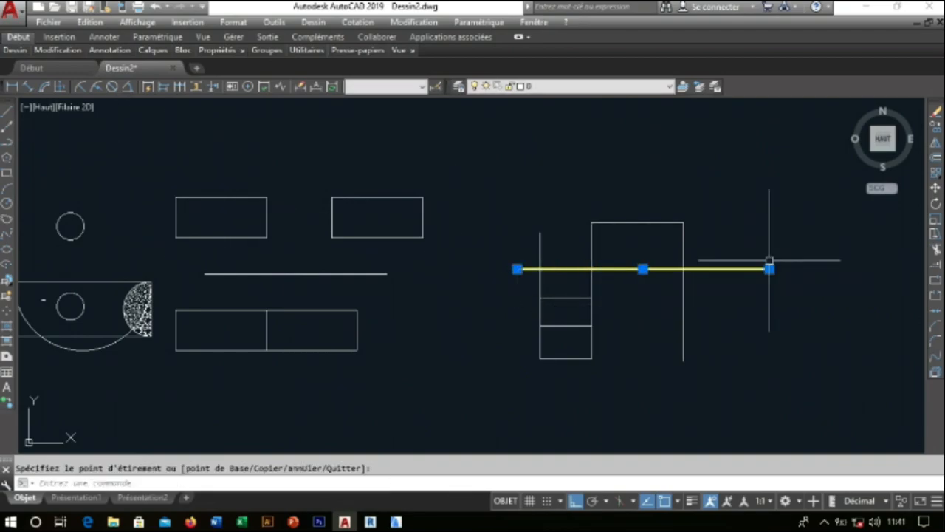
pyautogui.press('Escape')
pyautogui.press('Escape')
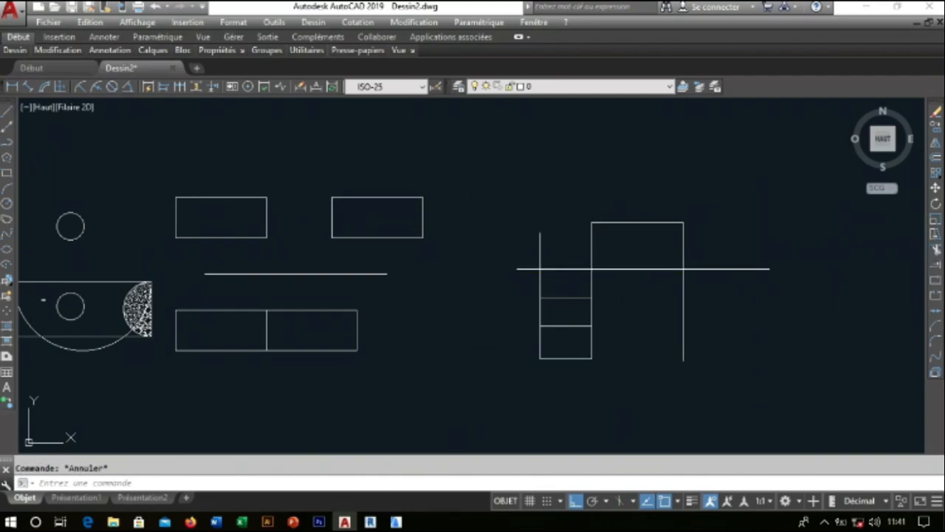
# Trim the stretched line between the second and far-right verticals, and join the two remaining collinear pieces into one line
pyautogui.click(936, 250)
pyautogui.rightClick(602, 338)
pyautogui.click(626, 316)
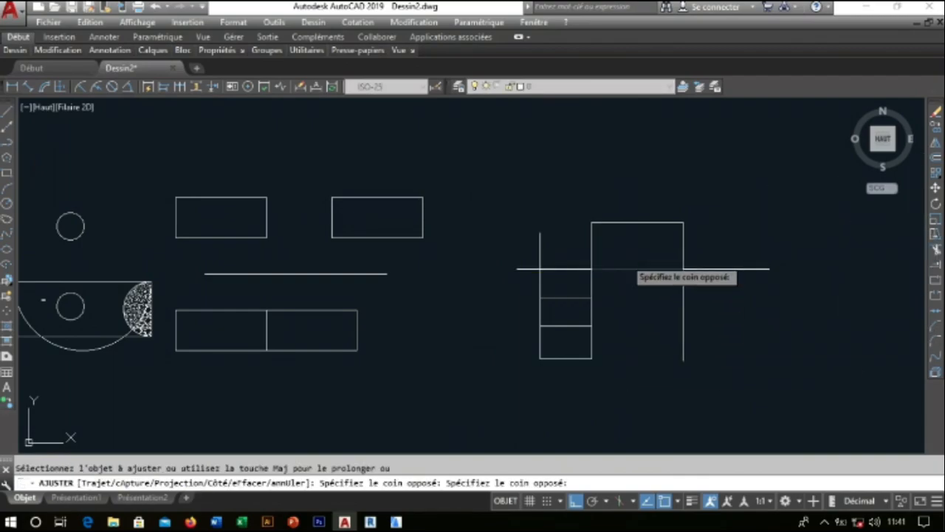
pyautogui.click(633, 268)
pyautogui.press('Escape')
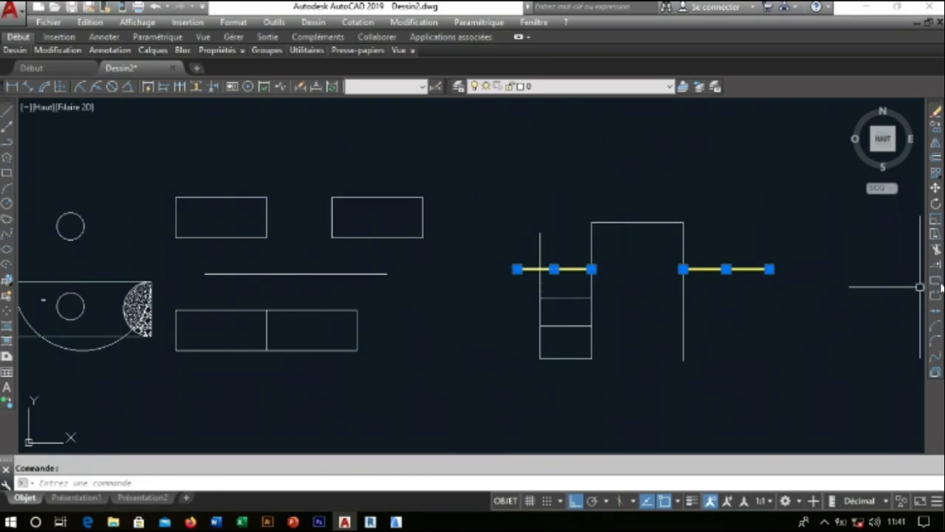
pyautogui.click(935, 313)
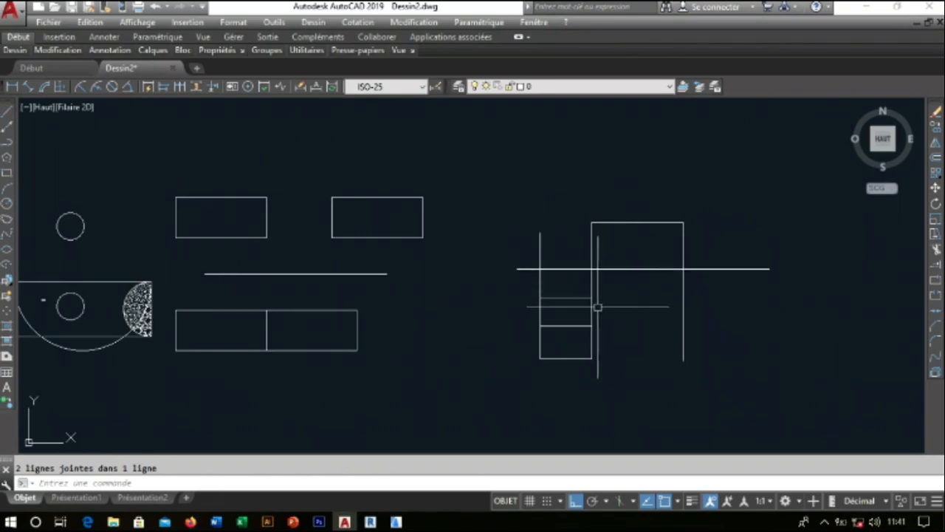
# Stretch the right end of the long horizontal line between the rectangles horizontally past the stepped outline's second vertical
pyautogui.click(302, 275)
pyautogui.scroll(2, 391, 276)
pyautogui.click(383, 271)
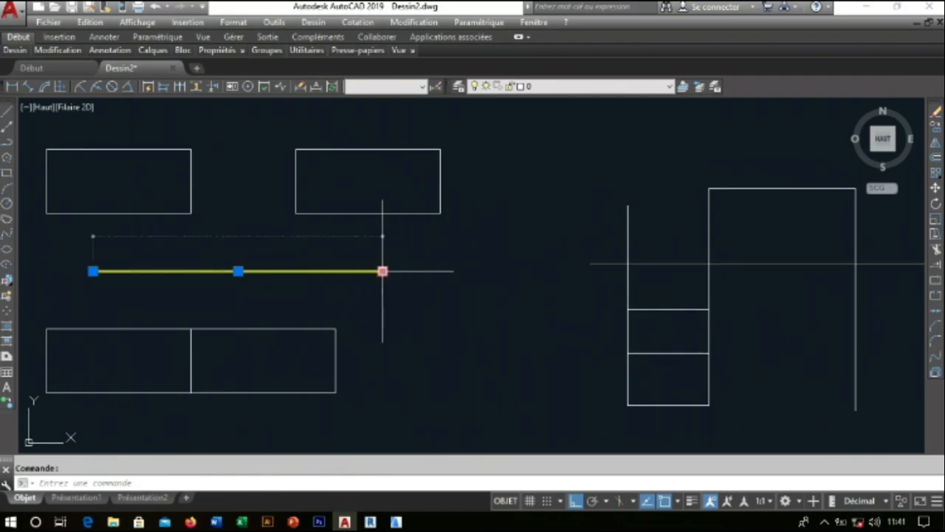
pyautogui.click(754, 282)
pyautogui.press('Escape')
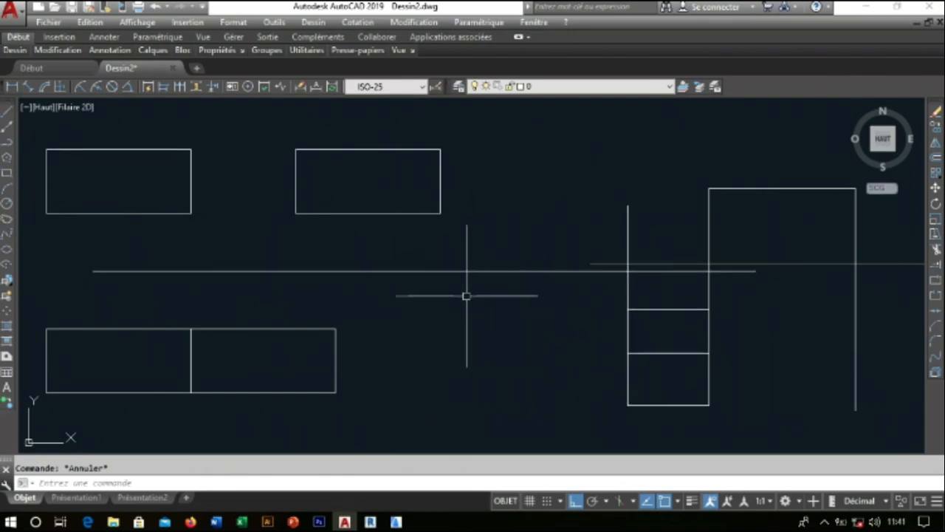
pyautogui.scroll(-1, 426, 300)
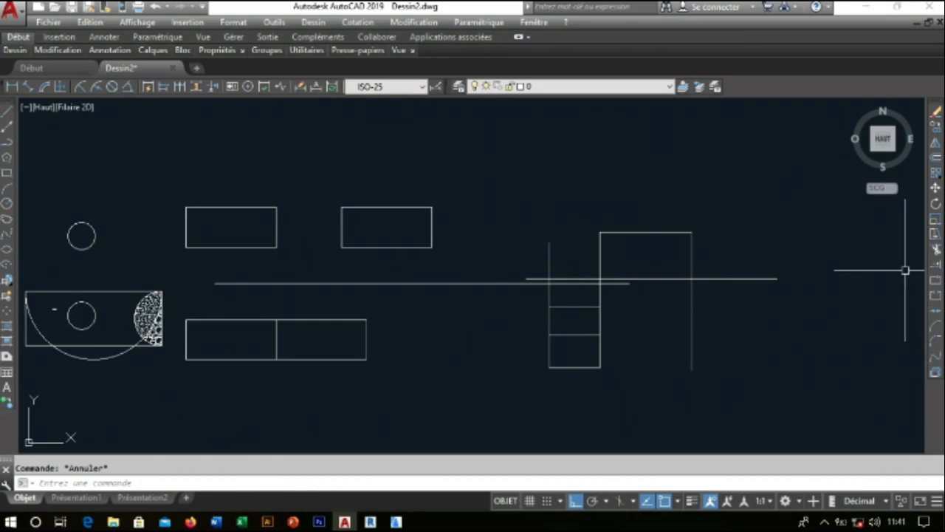
pyautogui.click(936, 325)
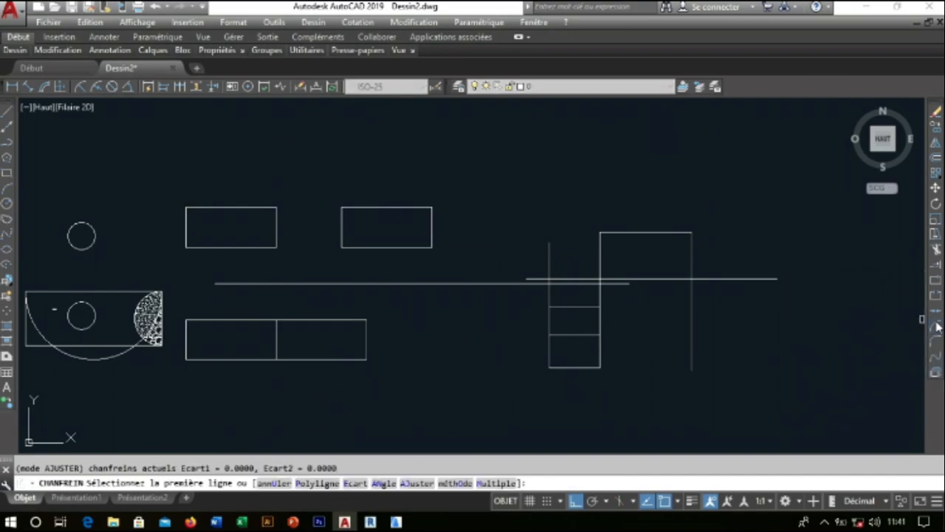
pyautogui.click(692, 345)
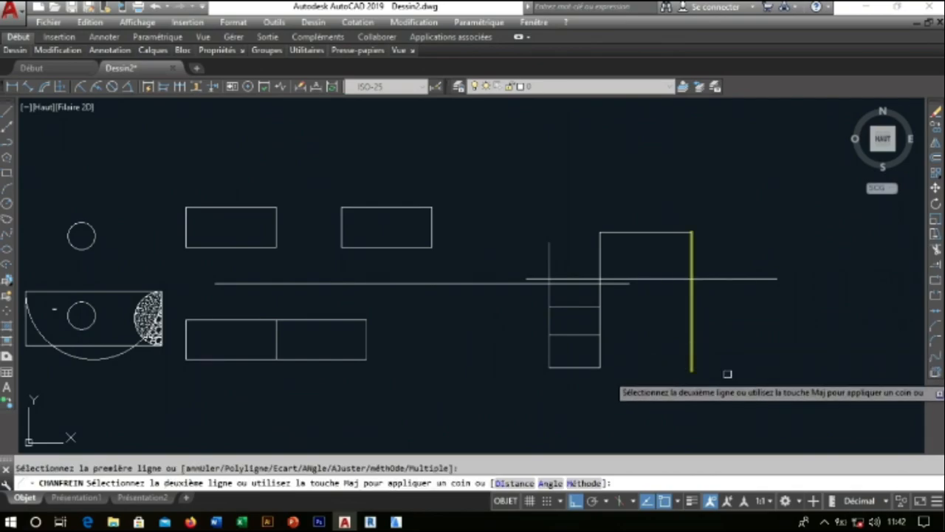
pyautogui.press('Escape')
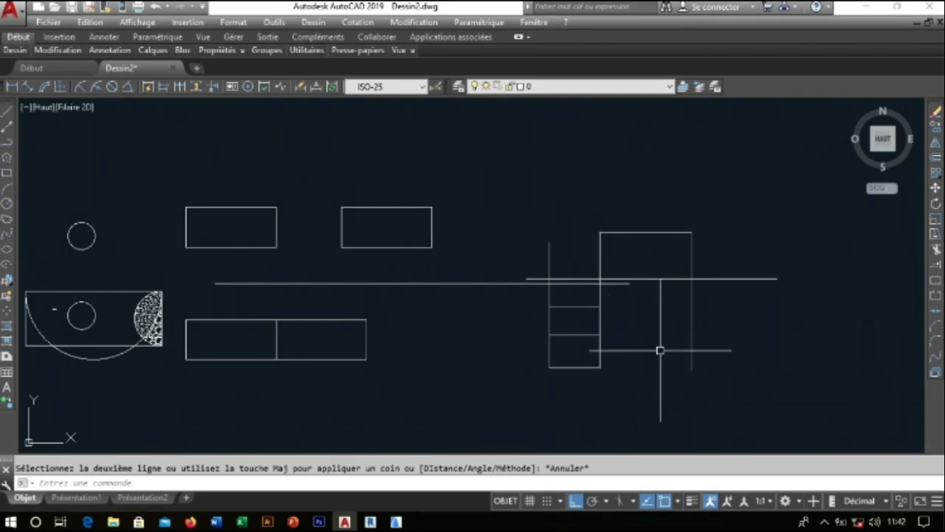
# Delete the stepped outline's bottom line, and draw a short horizontal line leftward from the far-right vertical's lower end
pyautogui.click(573, 366)
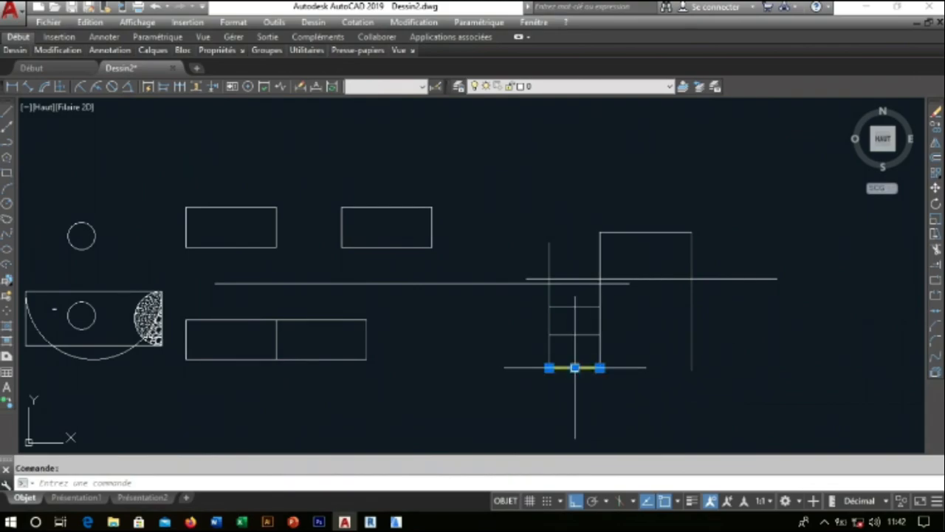
pyautogui.press('Delete')
pyautogui.scroll(2, 624, 379)
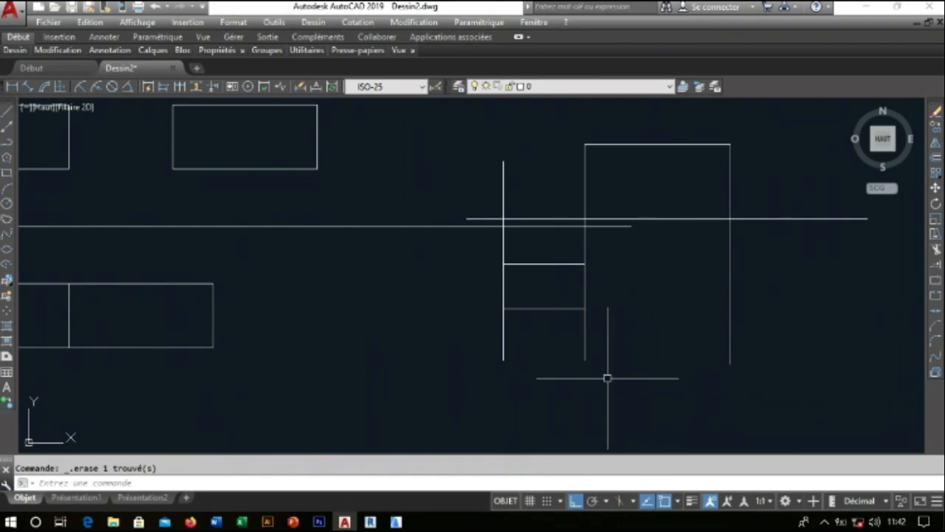
pyautogui.click(9, 116)
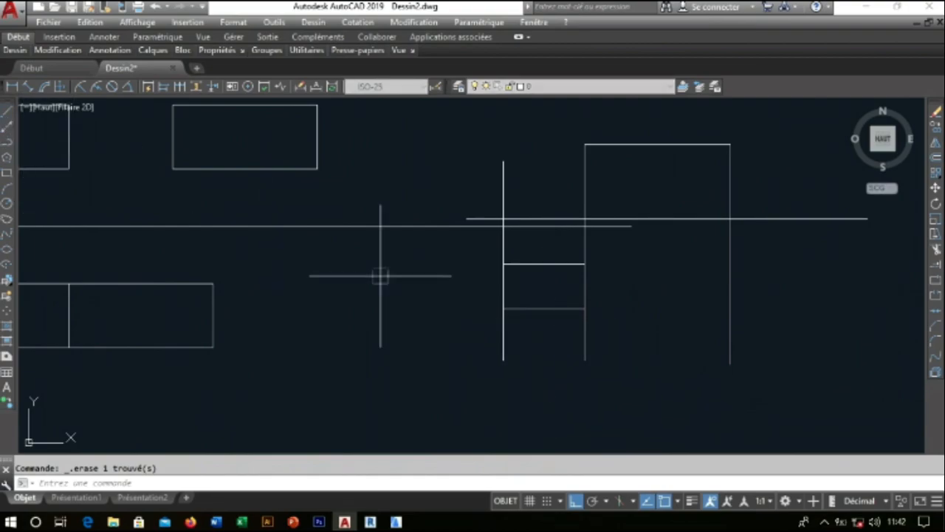
pyautogui.click(730, 364)
pyautogui.click(677, 363)
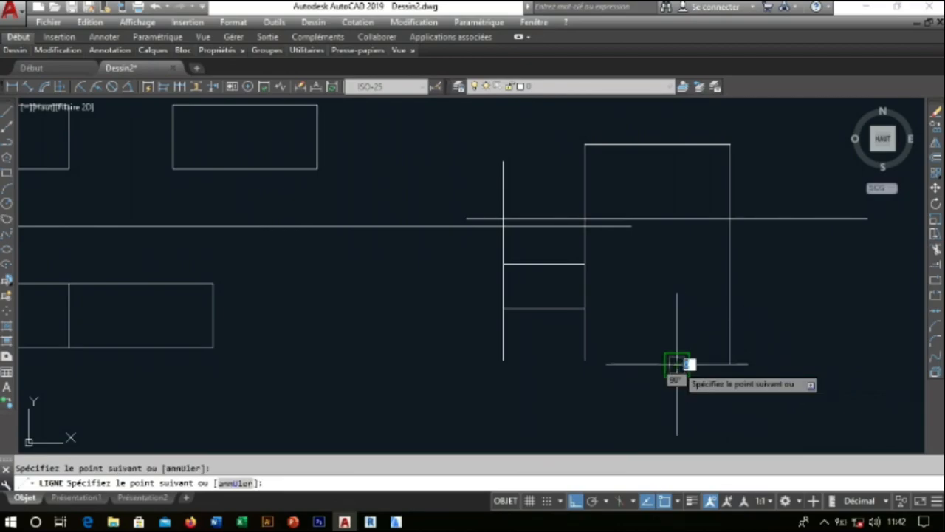
pyautogui.press('Escape')
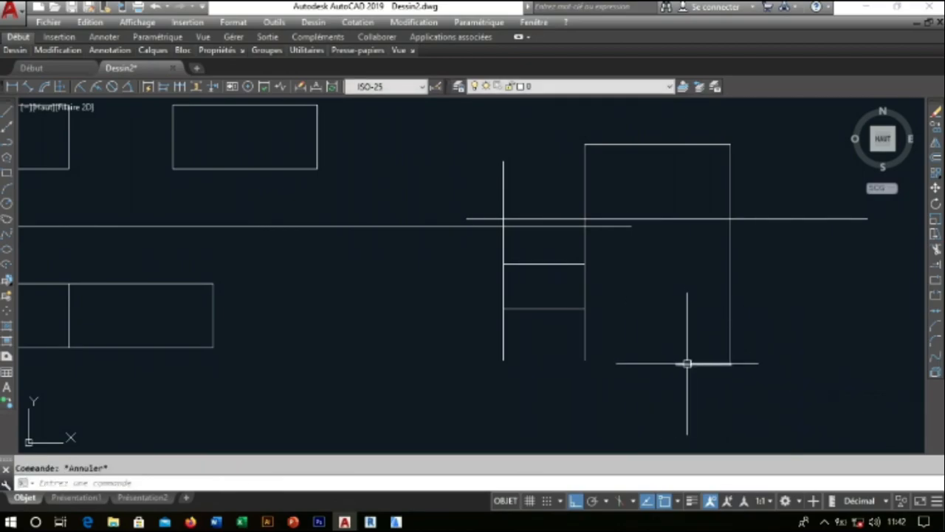
# Chamfer the short bottom line with the stepped outline's second vertical to close the corner, and undo the chamfer
pyautogui.click(584, 337)
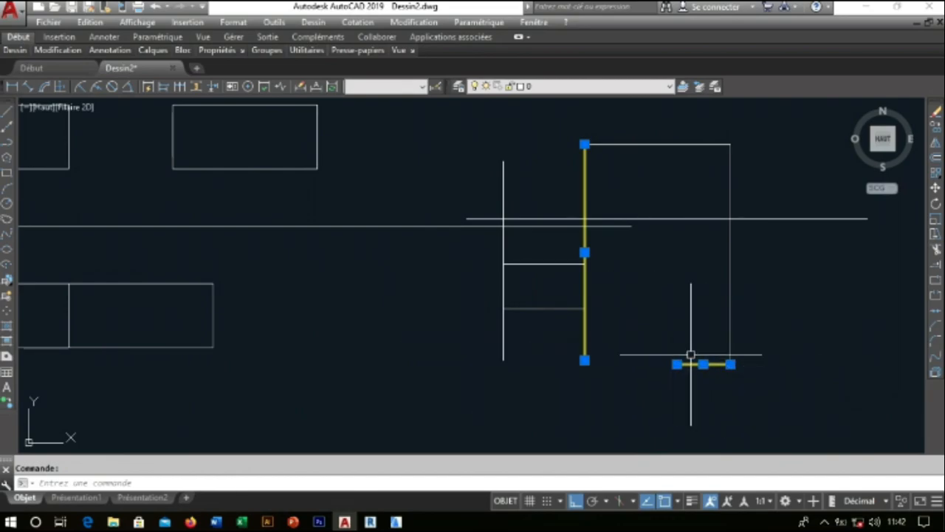
pyautogui.press('Escape')
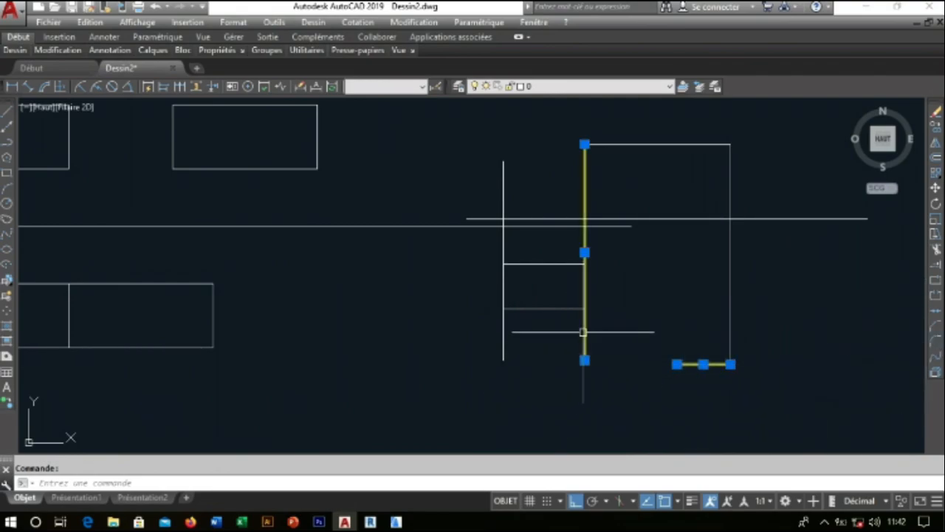
pyautogui.click(937, 327)
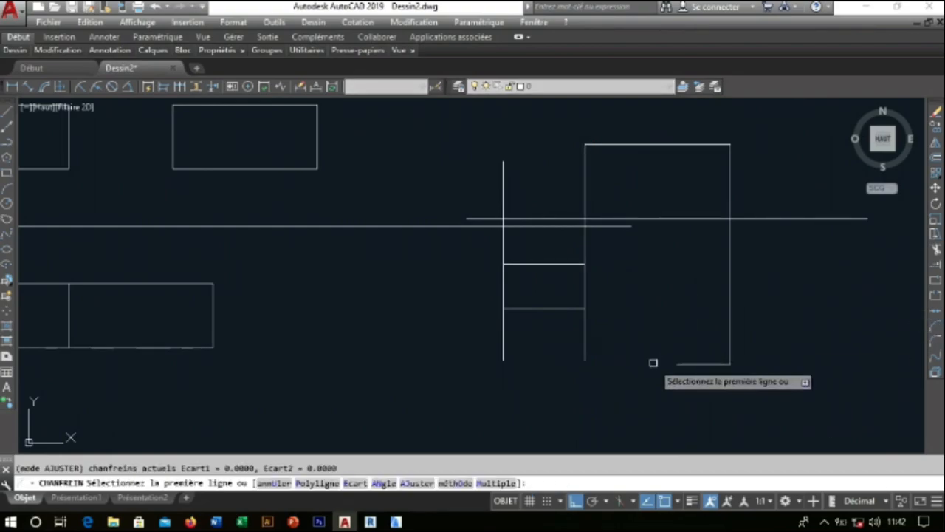
pyautogui.click(681, 363)
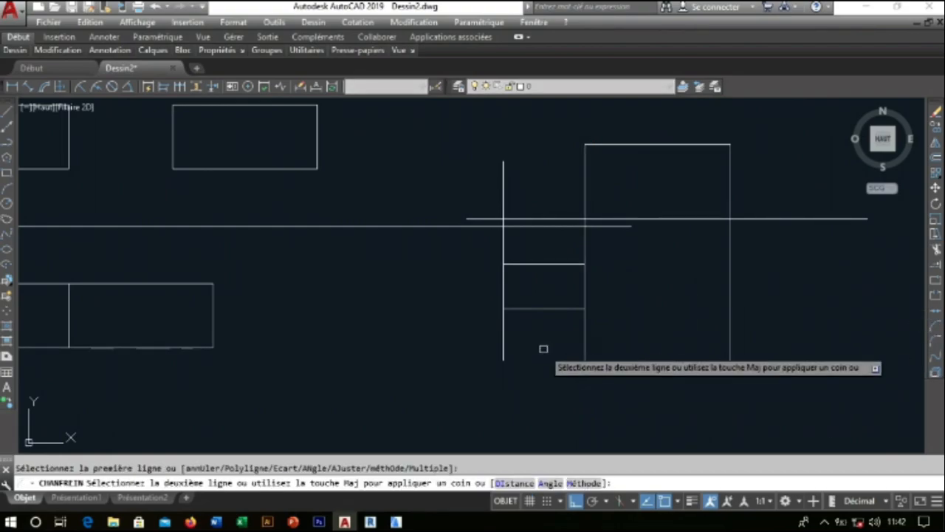
pyautogui.click(585, 337)
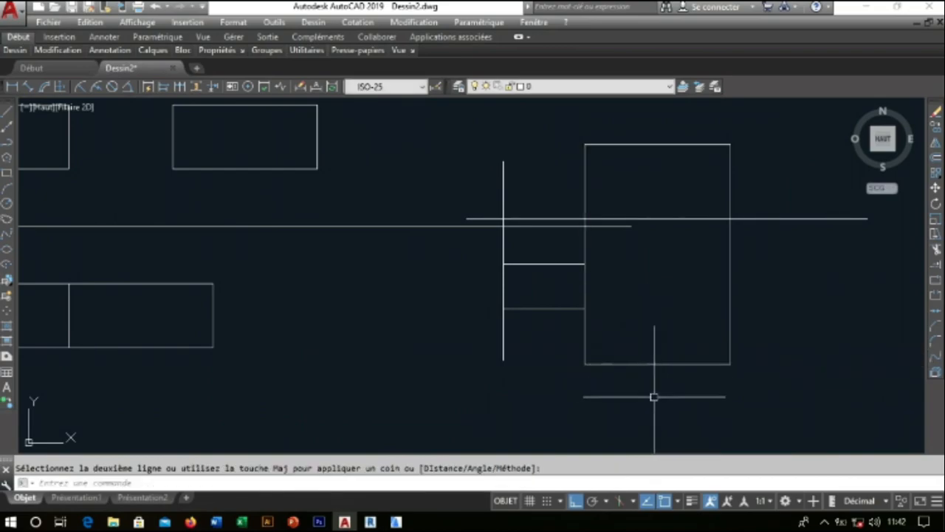
pyautogui.hotkey('ctrl', 'z')
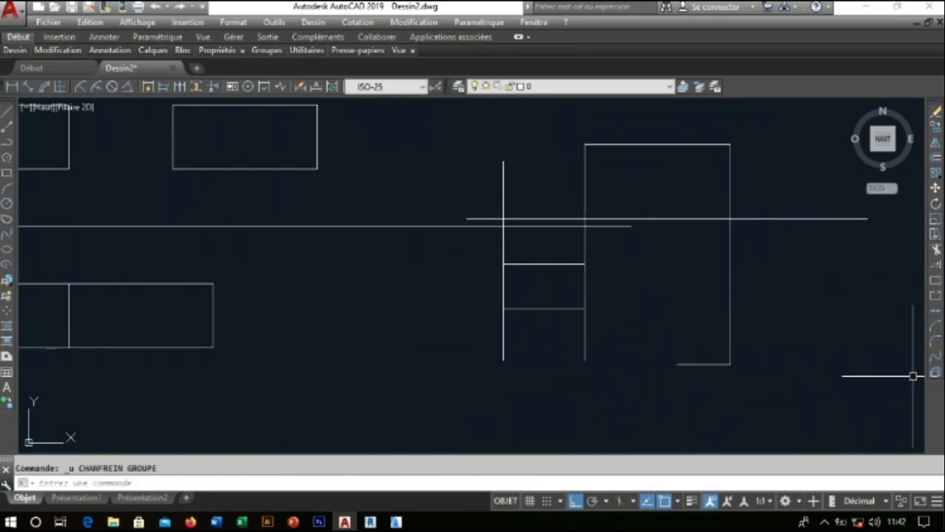
# Chamfer the short bottom line with the second vertical once more at zero distances, and undo the chamfer
pyautogui.click(937, 327)
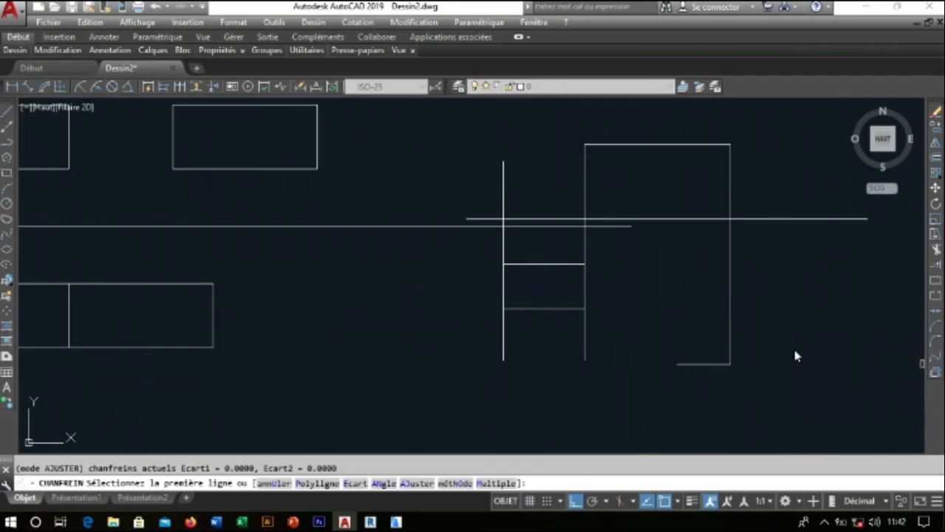
pyautogui.click(700, 365)
pyautogui.click(584, 348)
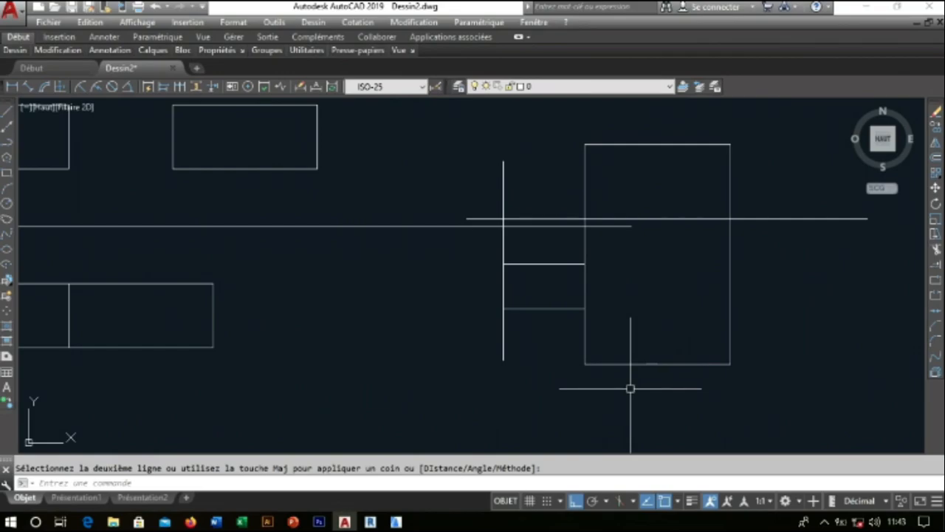
pyautogui.hotkey('ctrl', 'z')
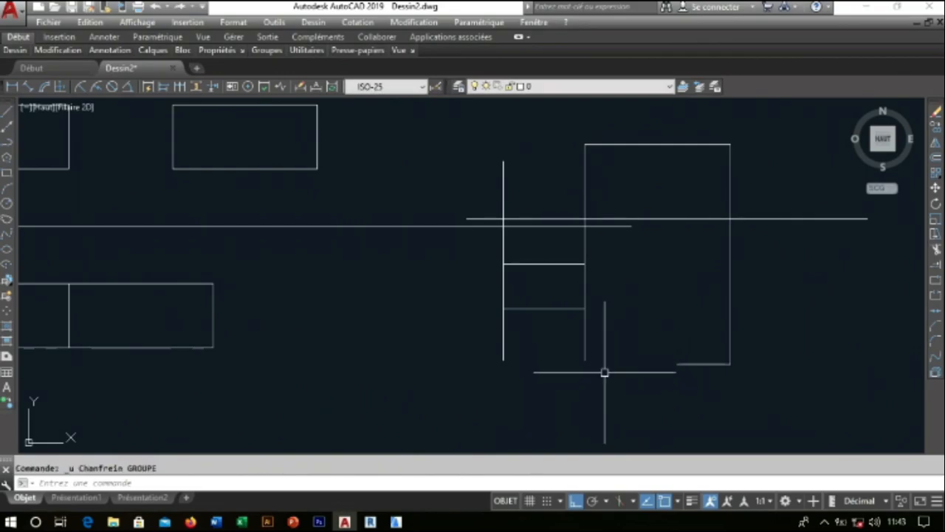
# Fillet the short bottom line with the second vertical into a square corner, and delete that bottom line
pyautogui.click(936, 344)
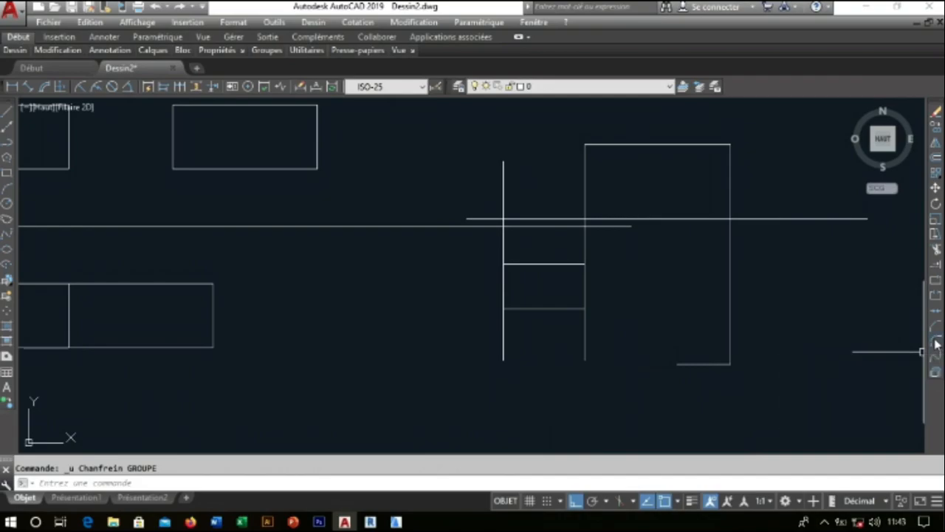
pyautogui.click(697, 364)
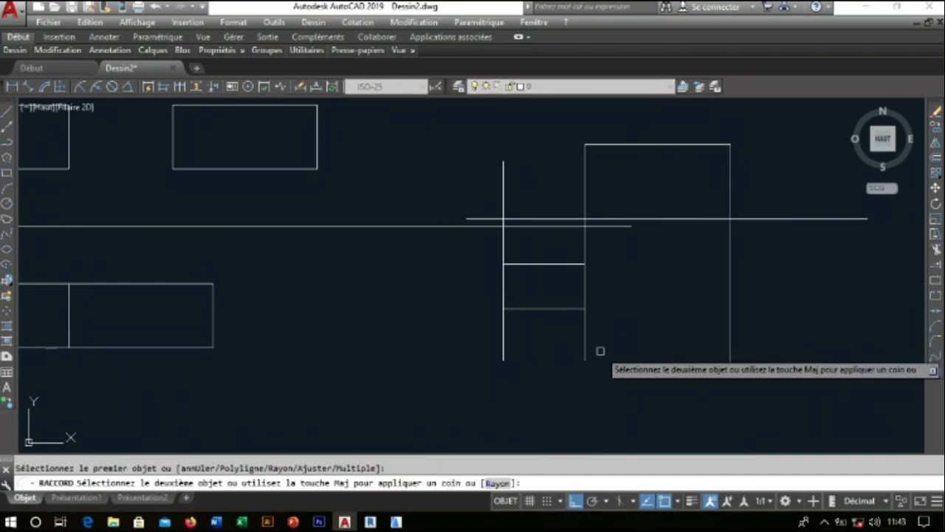
pyautogui.click(583, 347)
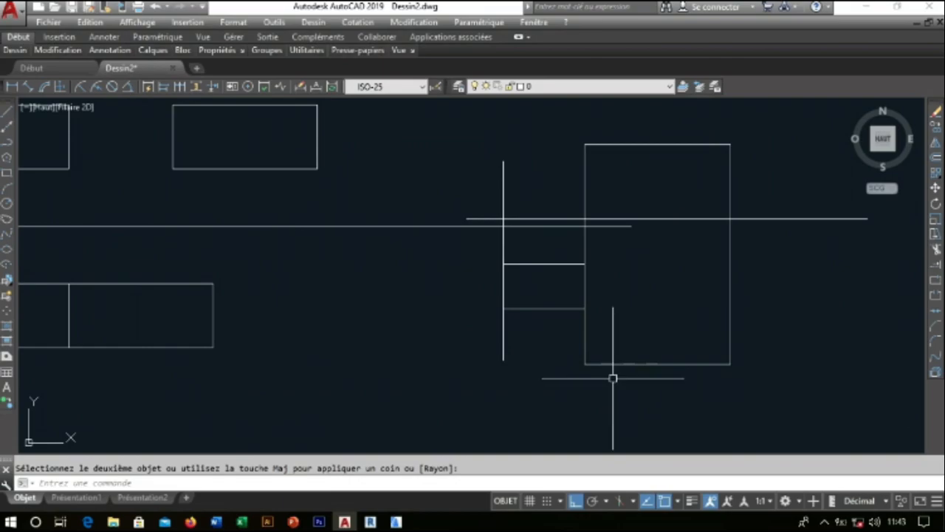
pyautogui.click(658, 364)
pyautogui.press('Delete')
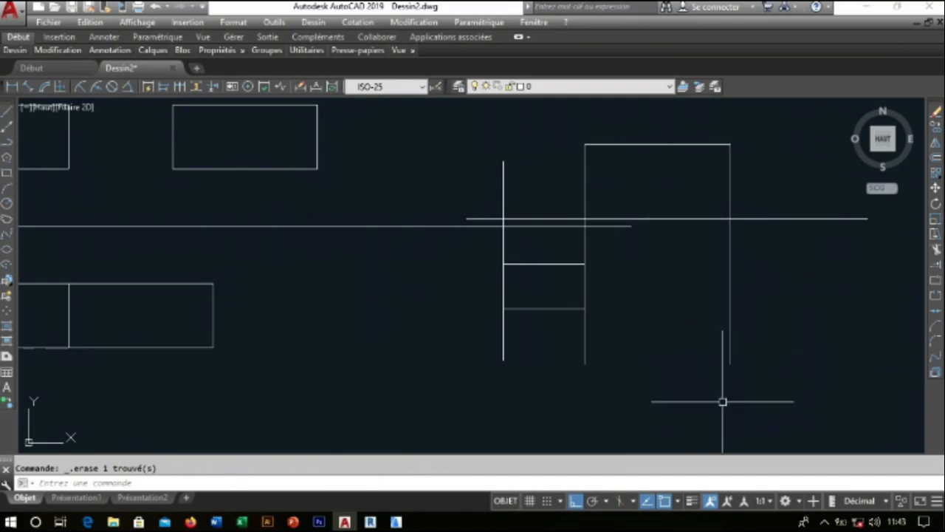
# Fillet the two parallel verticals of the open outline with a semicircular end, and undo the fillet
pyautogui.click(935, 343)
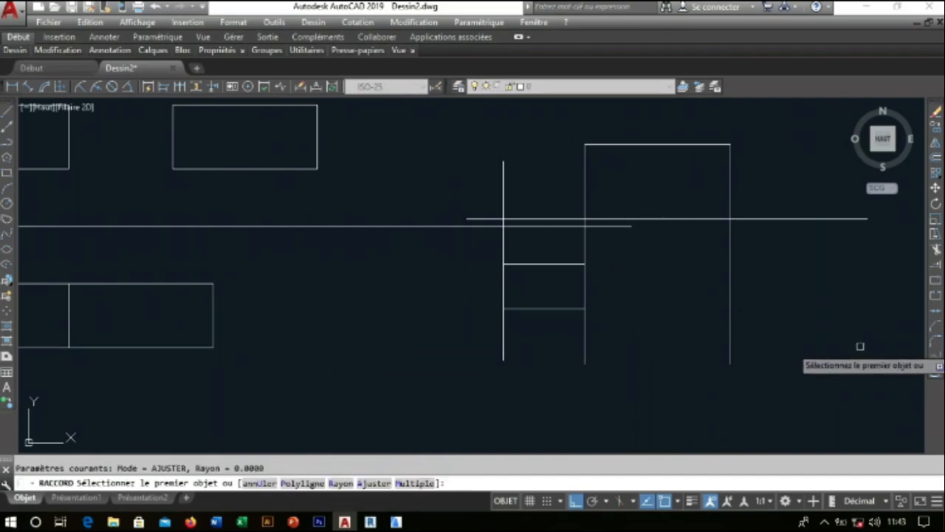
pyautogui.click(730, 347)
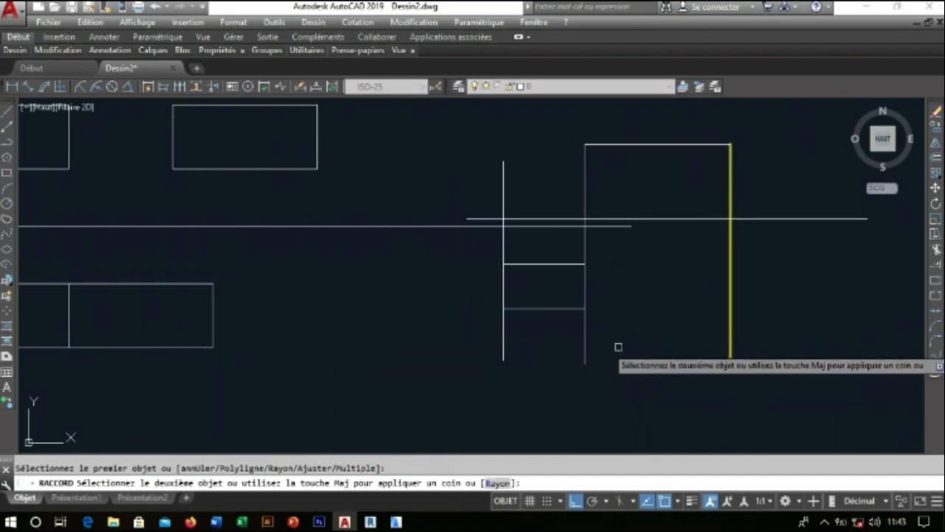
pyautogui.click(584, 353)
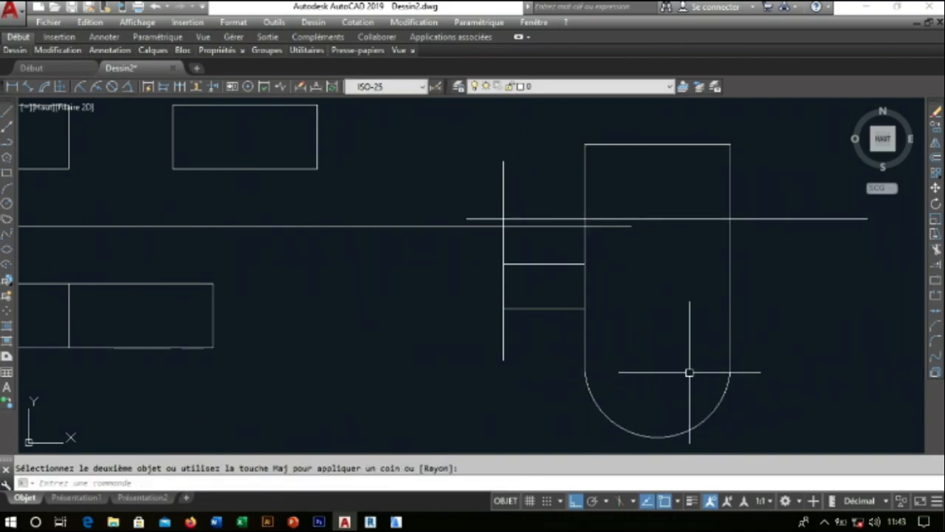
pyautogui.hotkey('ctrl', 'z')
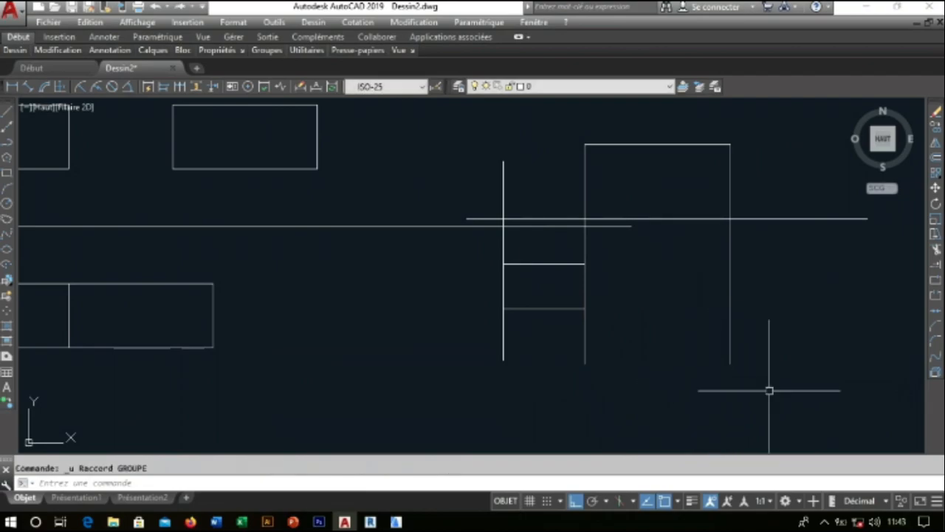
# Try to chamfer the lower ends of the open outline's two parallel verticals
pyautogui.click(936, 328)
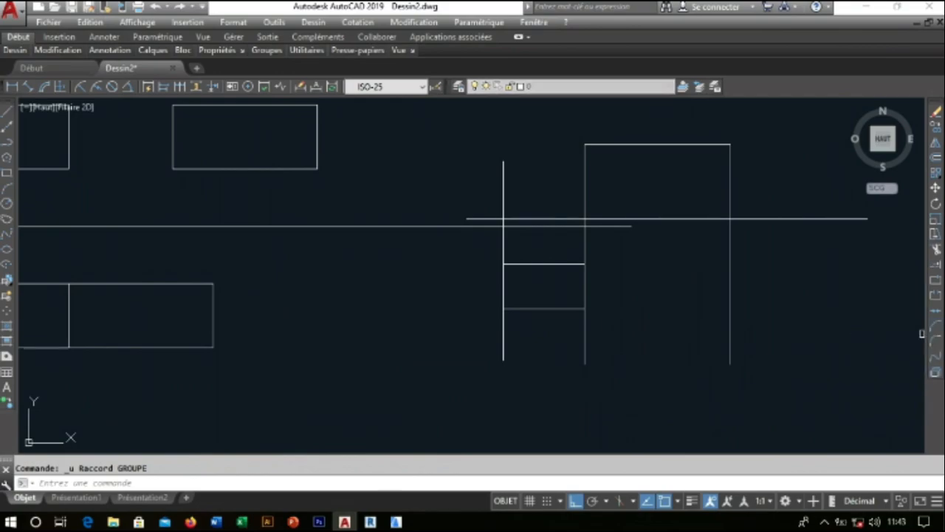
pyautogui.click(729, 354)
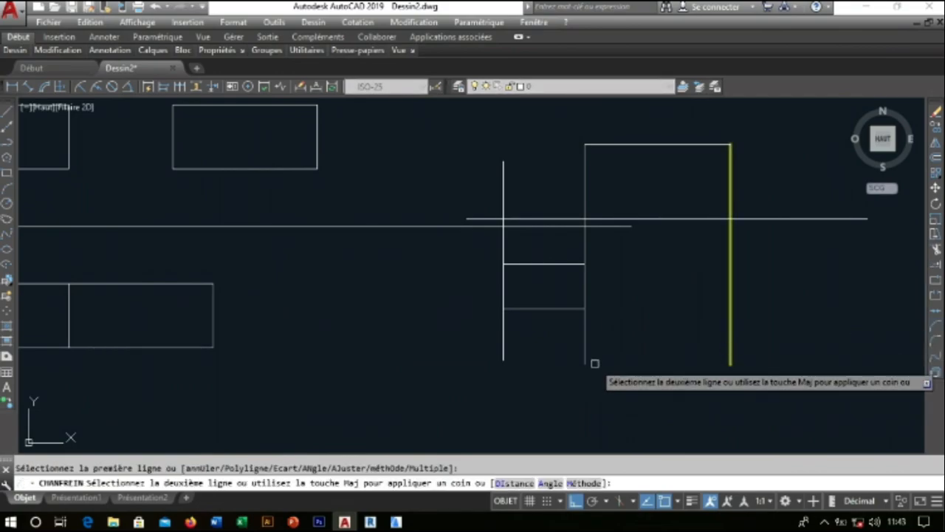
pyautogui.click(584, 347)
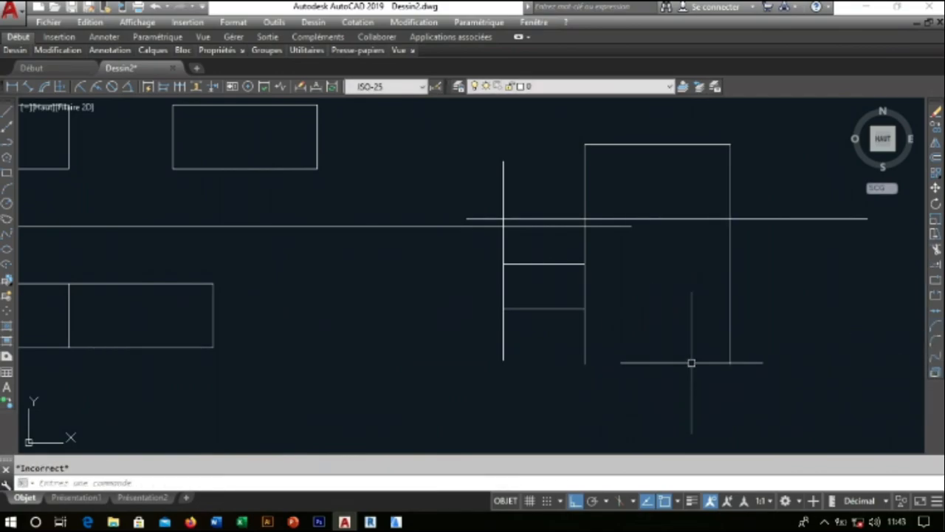
pyautogui.press('Escape')
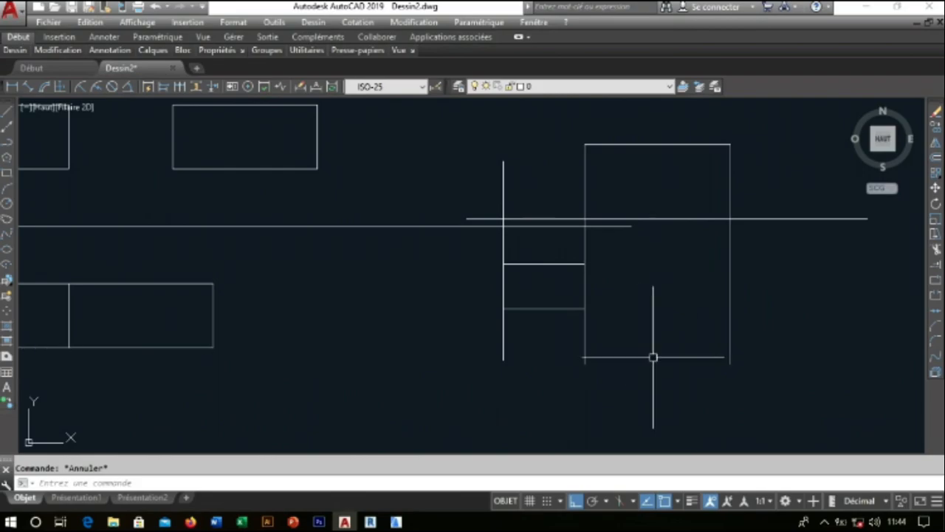
# Fillet the lower ends of the two parallel verticals to close the open outline with a semicircular arc
pyautogui.click(932, 342)
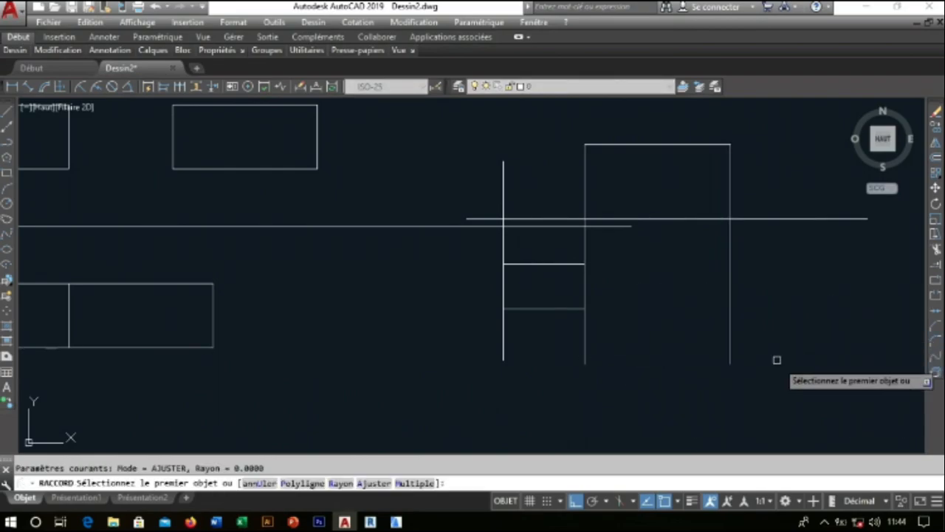
pyautogui.click(729, 347)
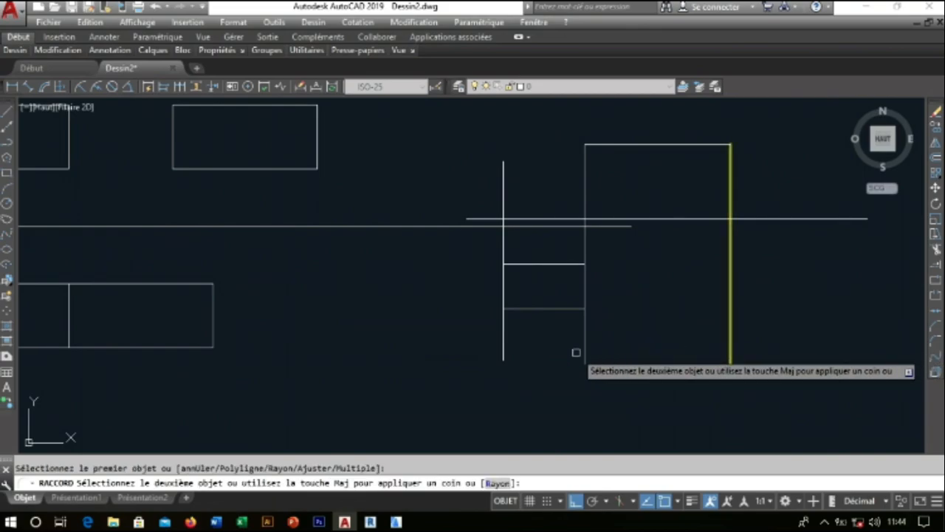
pyautogui.click(584, 353)
# Explode the right-hand rectangle above the long horizontal line, and select three of its sides individually to check that they are separate
pyautogui.scroll(-4, 604, 353)
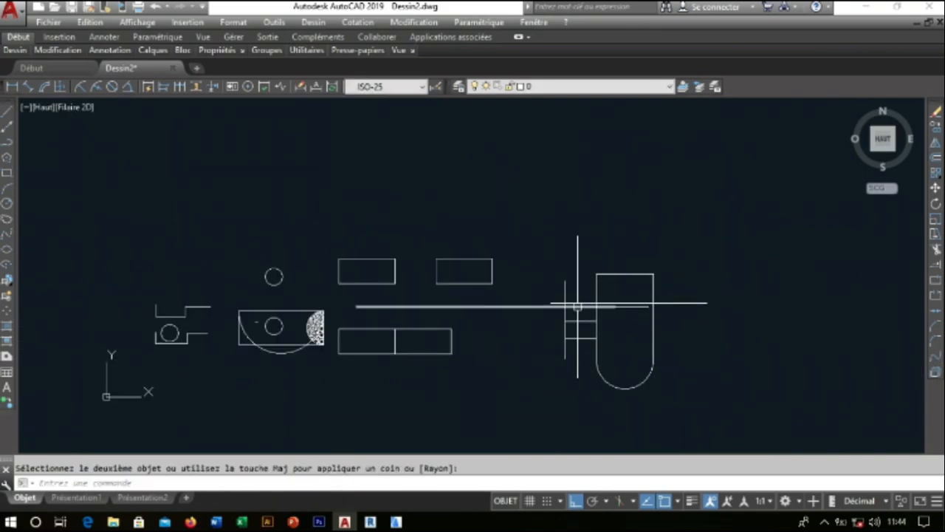
pyautogui.scroll(2, 601, 332)
pyautogui.scroll(2, 604, 333)
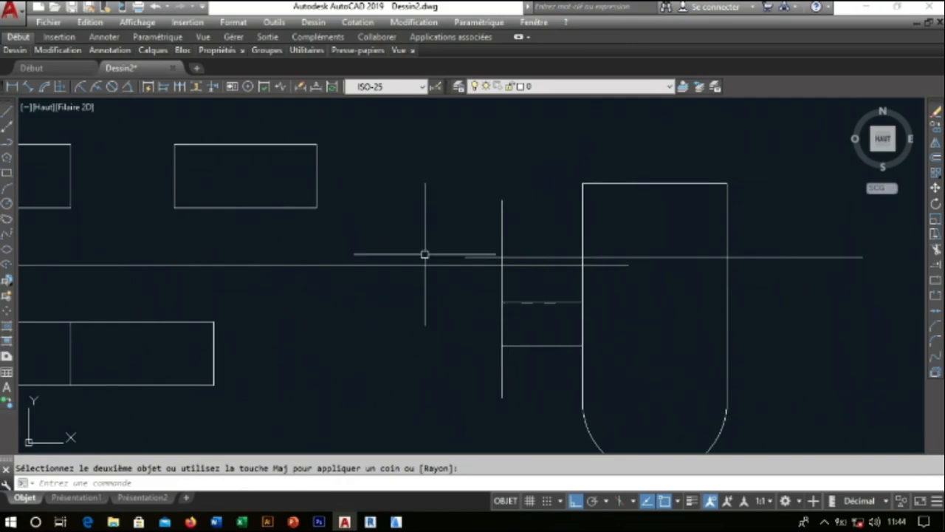
pyautogui.moveTo(197, 249); pyautogui.dragTo(594, 398, button='middle')
pyautogui.click(478, 204)
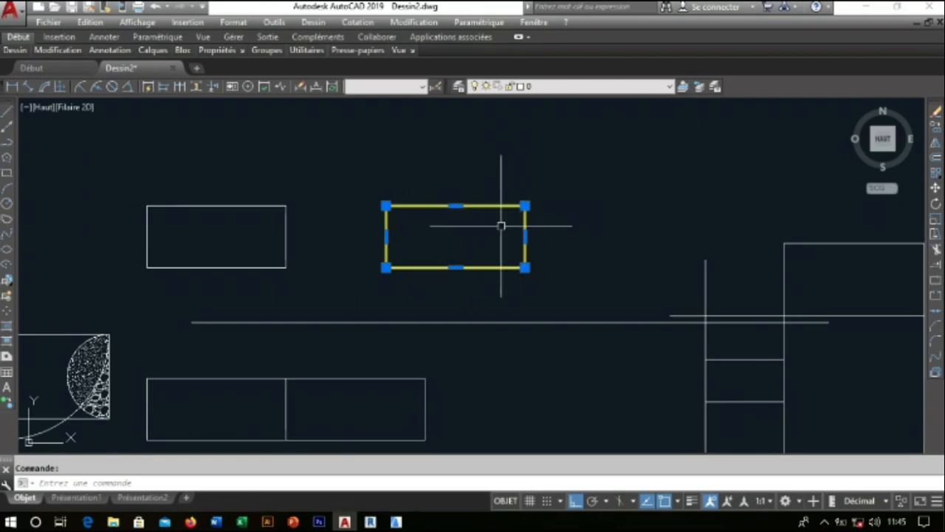
pyautogui.click(935, 373)
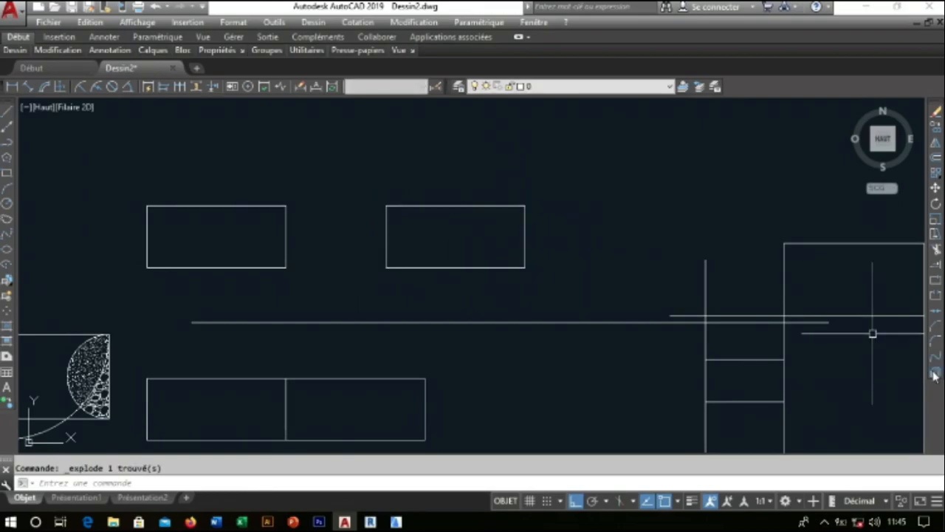
pyautogui.click(484, 267)
pyautogui.click(525, 229)
pyautogui.click(457, 207)
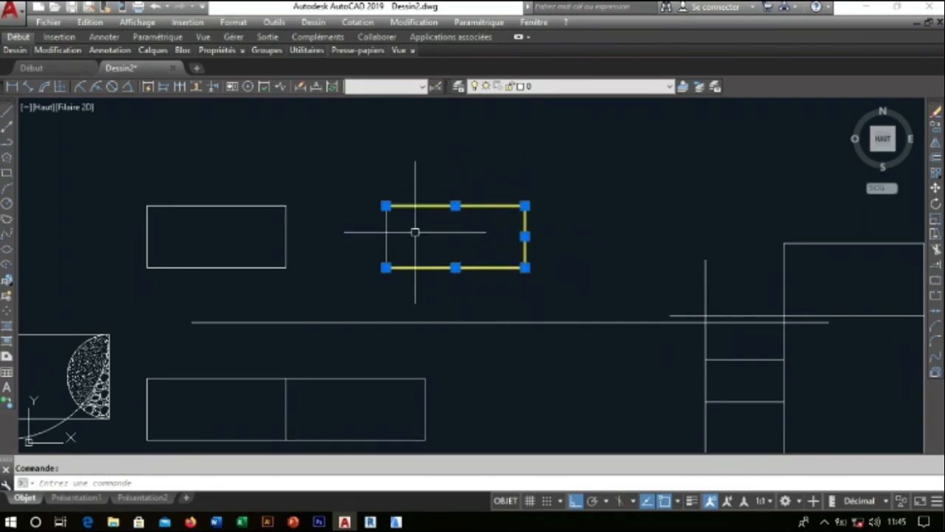
pyautogui.press('Escape')
pyautogui.press('Escape')
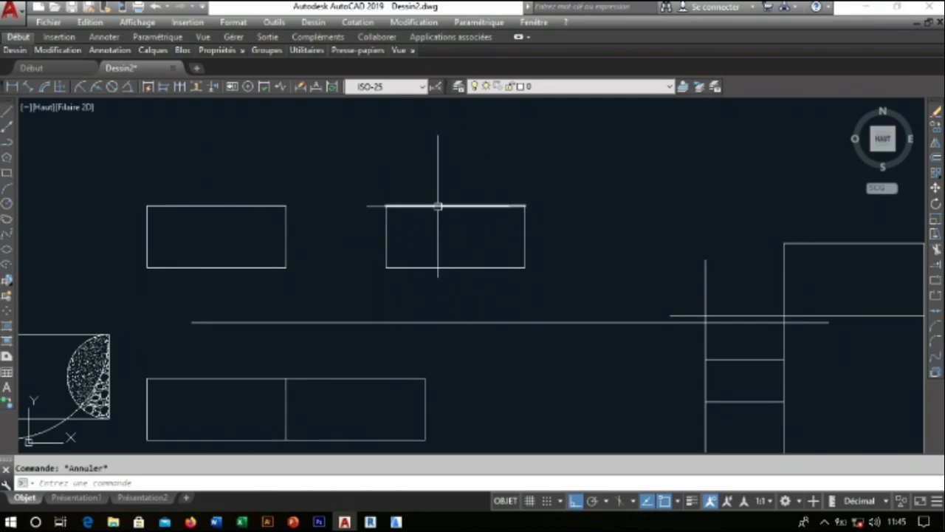
# Erase the exploded rectangle's top line, and erase the whole unexploded rectangle beside it for comparison
pyautogui.rightClick(438, 205)
pyautogui.click(461, 255)
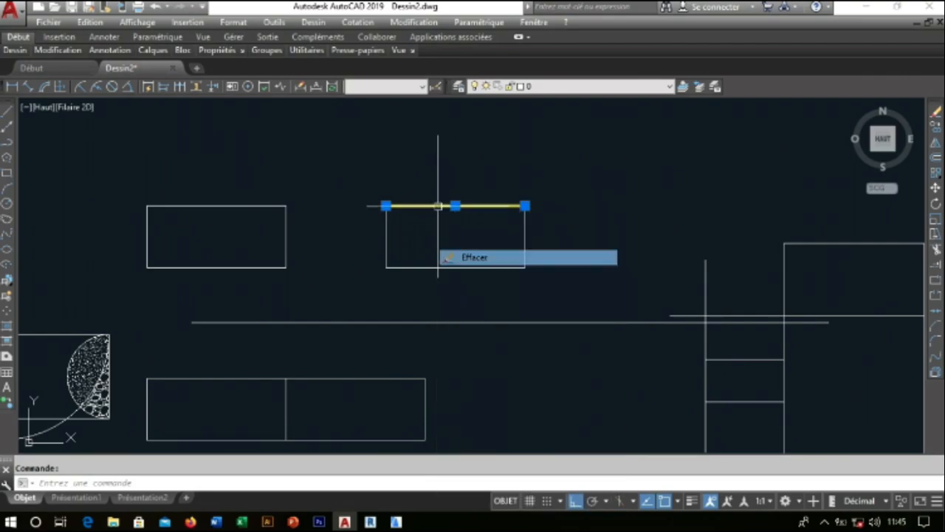
pyautogui.click(274, 206)
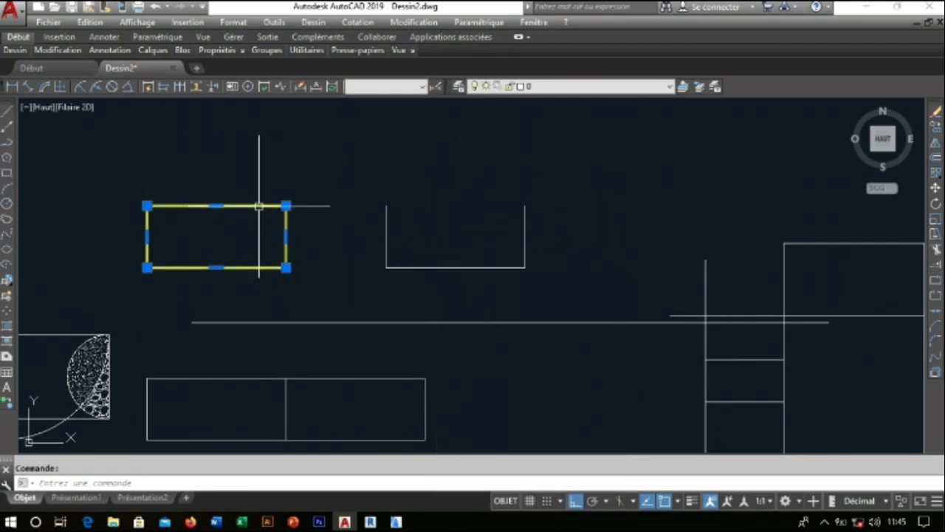
pyautogui.rightClick(259, 208)
pyautogui.click(313, 256)
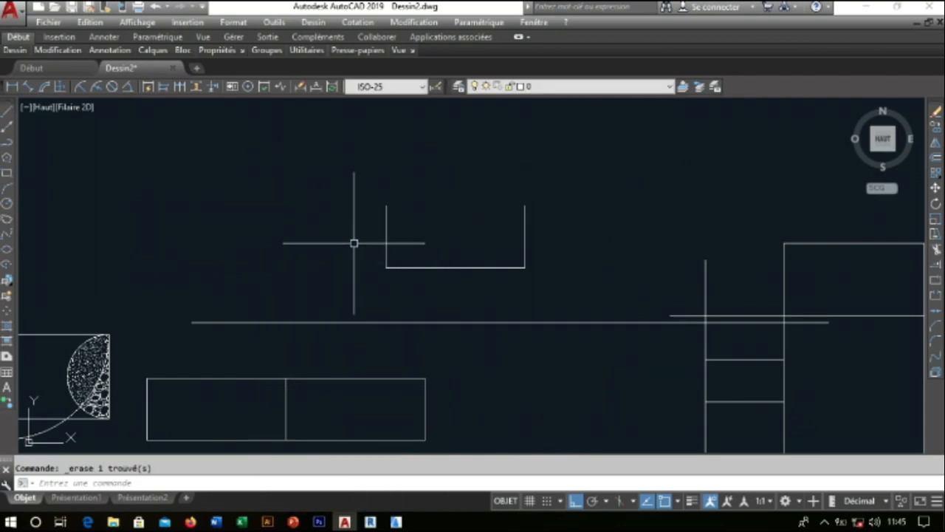
# Add a horizontal linear dimension between the top ends of the long stepped outline's first two verticals, placing it above, and inspect its text
pyautogui.scroll(-2, 406, 205)
pyautogui.moveTo(348, 219)
pyautogui.mouseDown(button='middle')
pyautogui.moveTo(336, 214)
pyautogui.moveTo(473, 281)
pyautogui.mouseUp(button='middle')
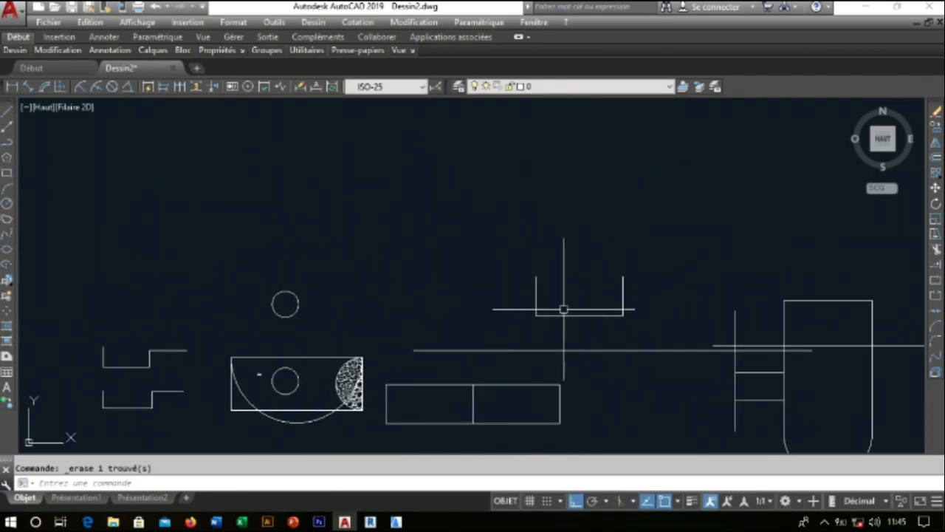
pyautogui.moveTo(538, 308); pyautogui.dragTo(484, 228, button='middle')
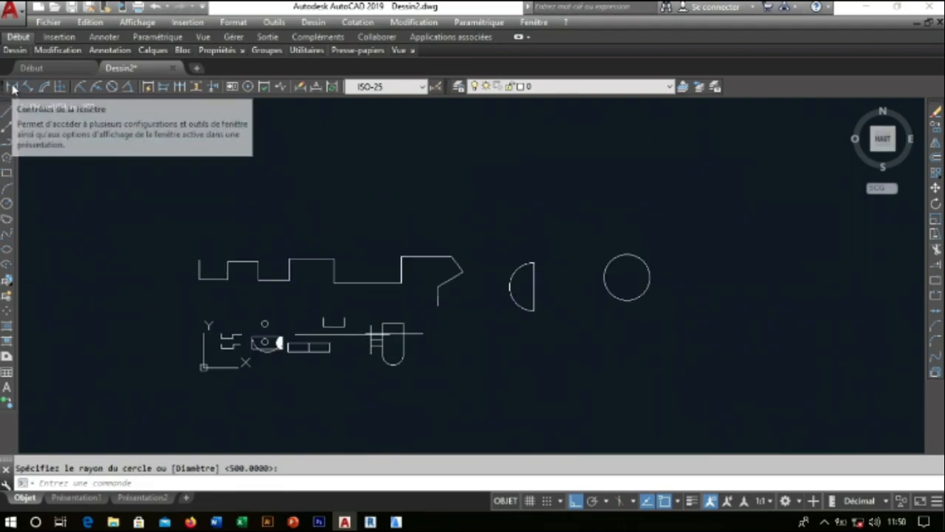
pyautogui.click(12, 87)
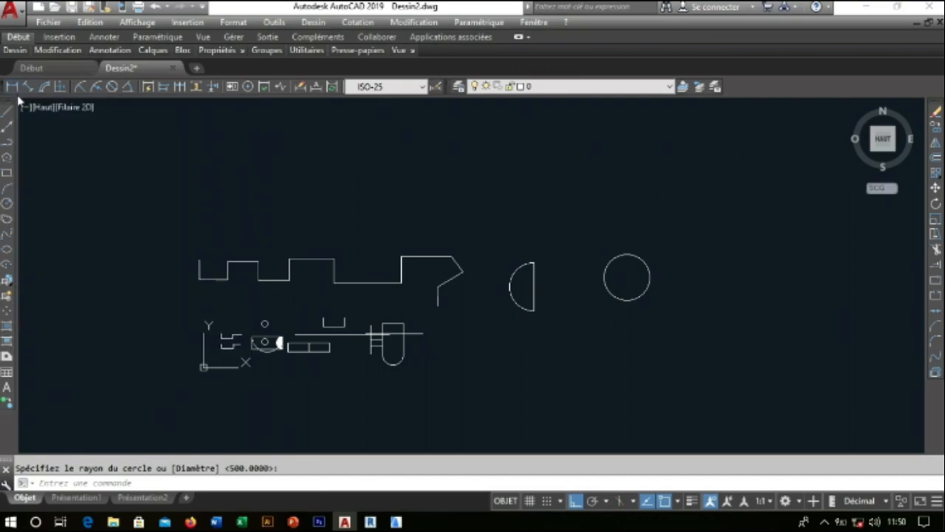
pyautogui.scroll(4, 203, 255)
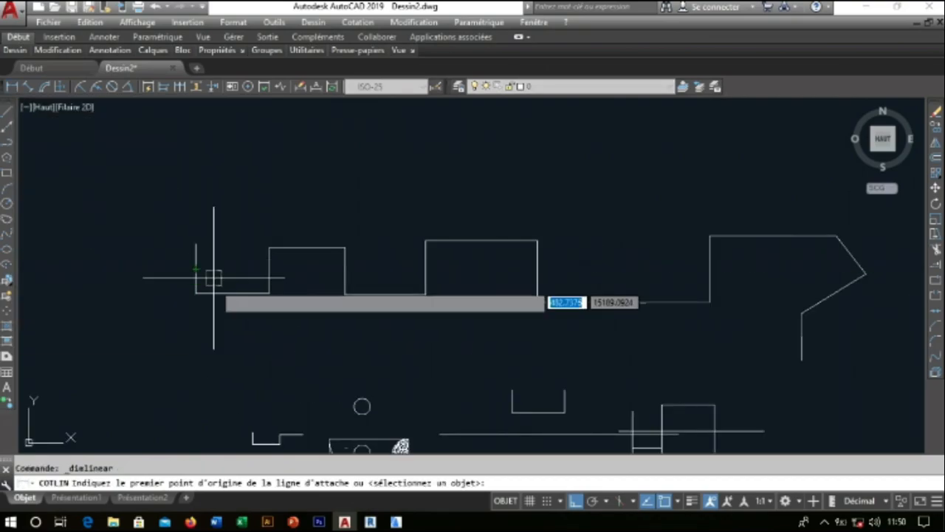
pyautogui.click(194, 246)
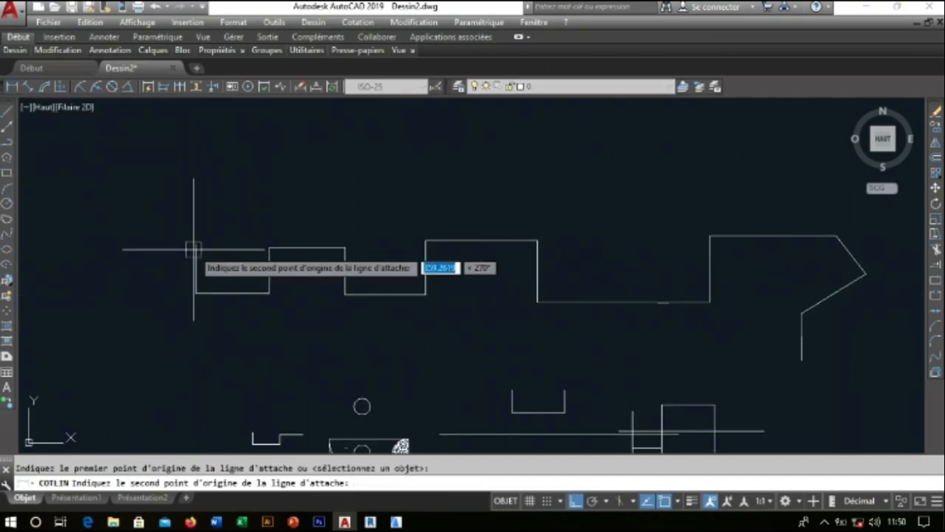
pyautogui.click(269, 248)
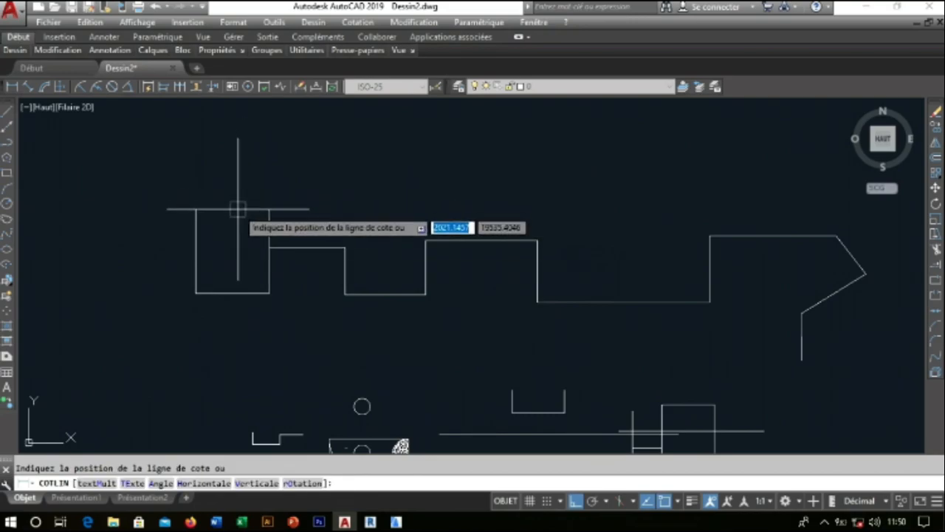
pyautogui.click(249, 232)
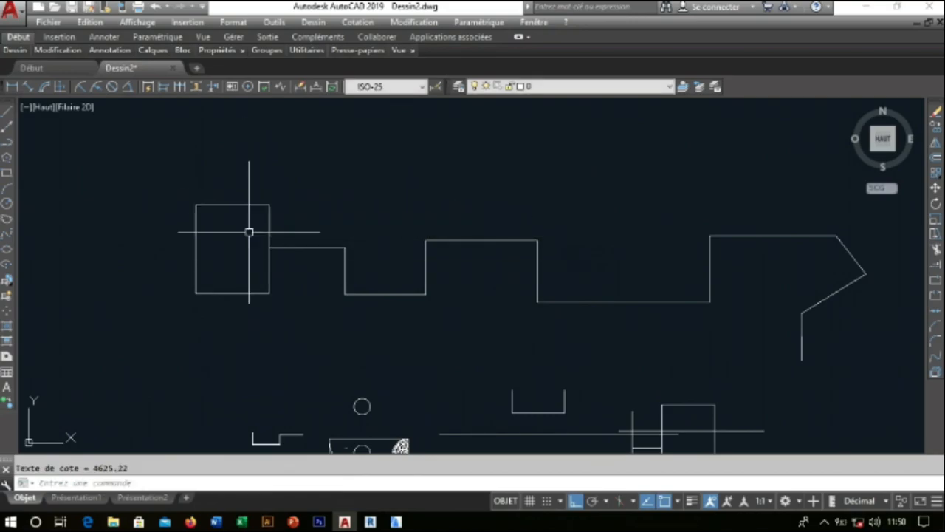
pyautogui.scroll(2, 274, 237)
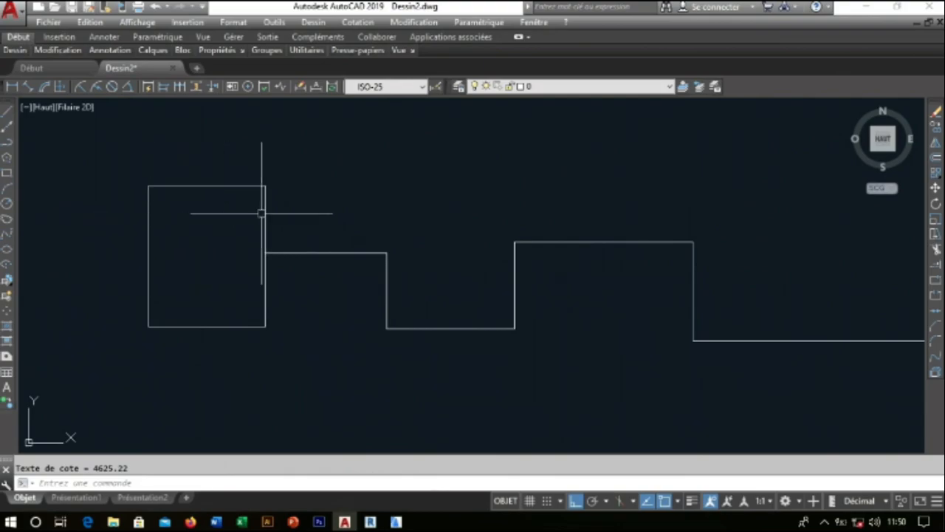
pyautogui.scroll(8, 203, 188)
pyautogui.scroll(-6, 207, 196)
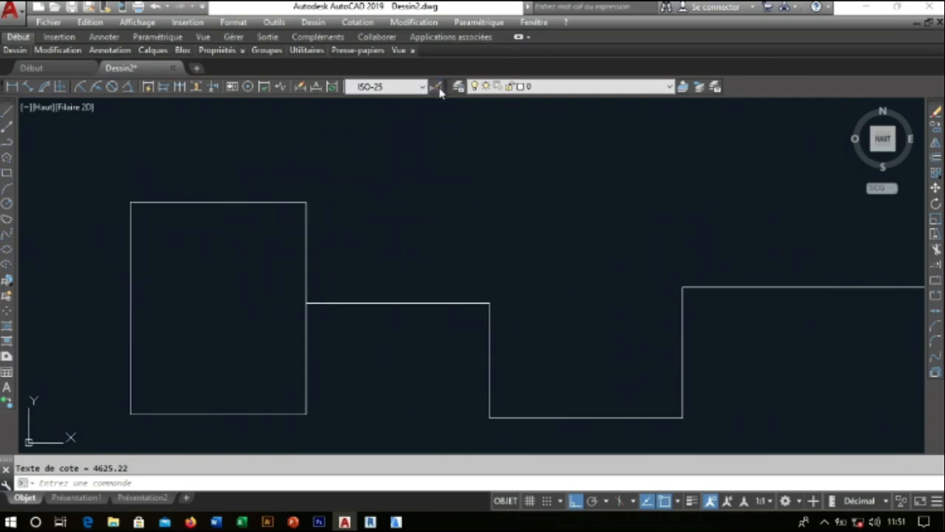
# Modify the ISO-25 dimension style with an arrow size of 25 and a text height of 15
pyautogui.click(439, 88)
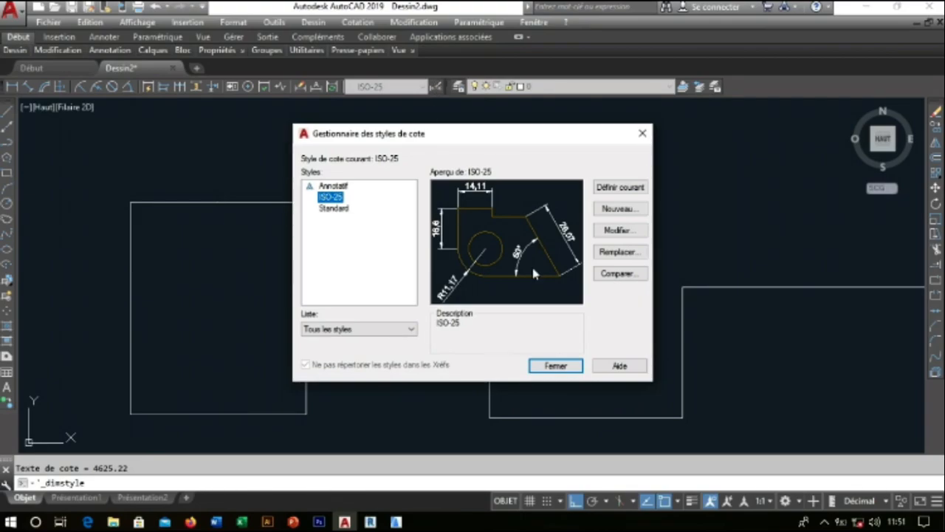
pyautogui.click(619, 230)
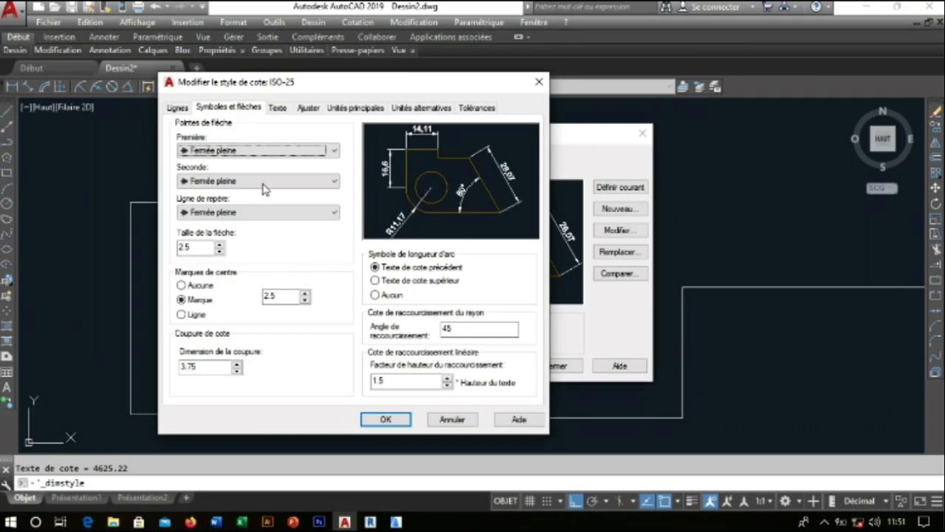
pyautogui.moveTo(198, 248); pyautogui.dragTo(155, 250)
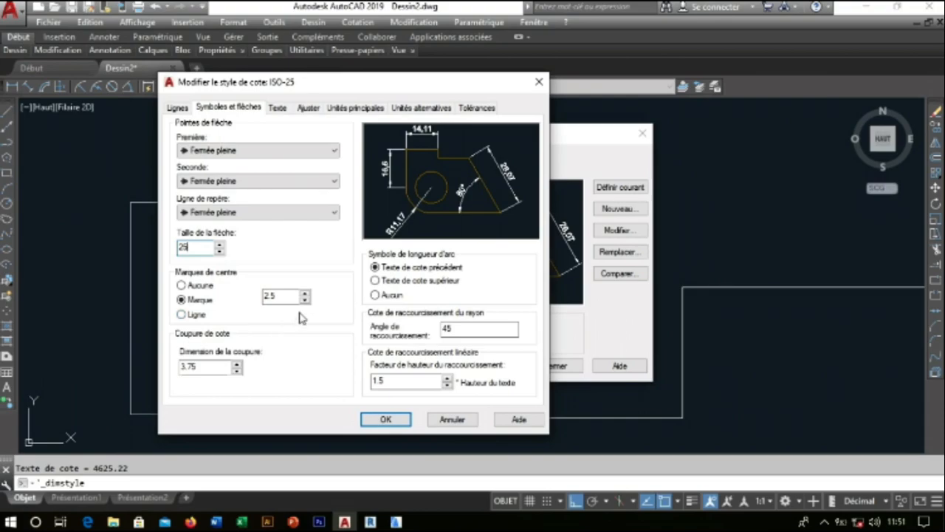
pyautogui.click(279, 110)
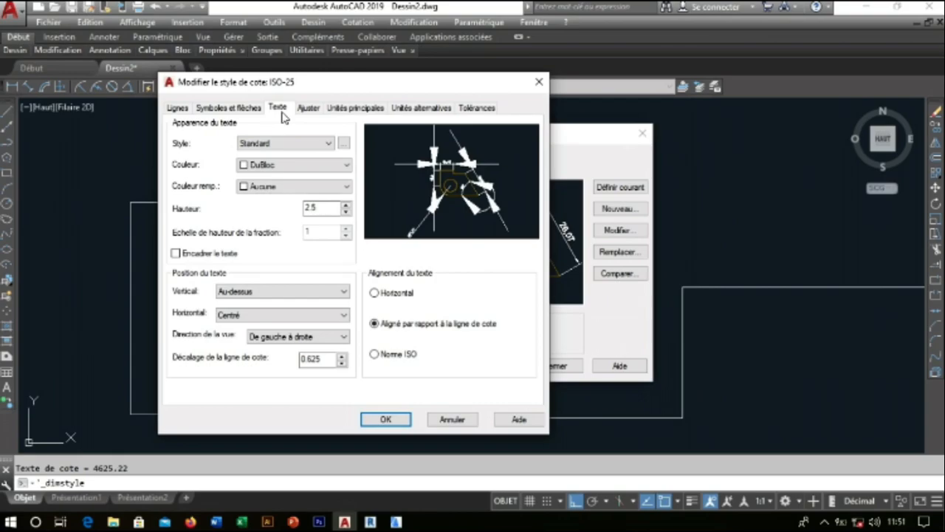
pyautogui.moveTo(324, 207); pyautogui.dragTo(279, 214)
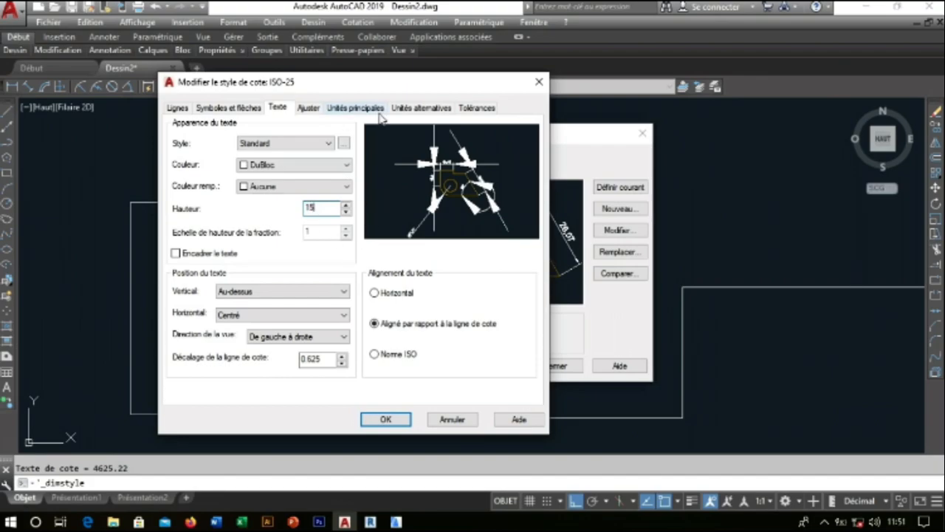
# Set the first and second arrowheads of the ISO-25 dimension style to Intégrale
pyautogui.click(229, 108)
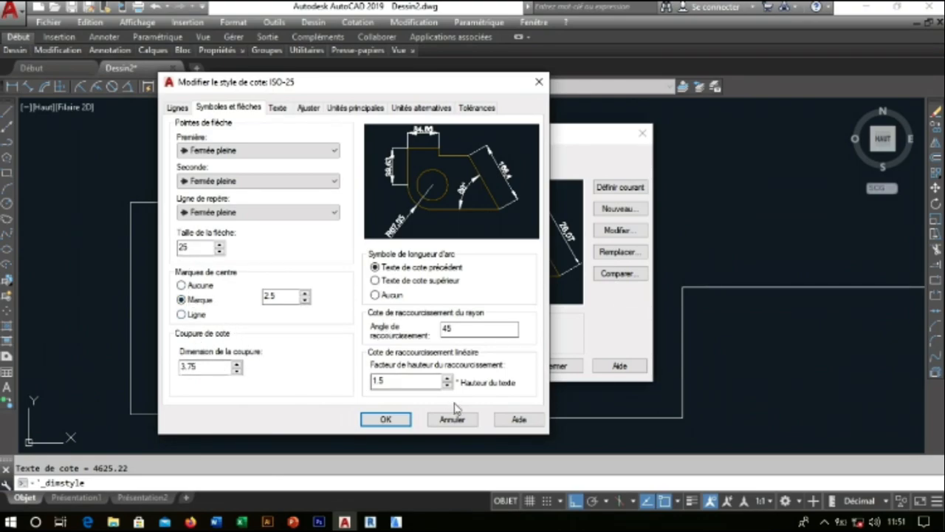
pyautogui.click(259, 153)
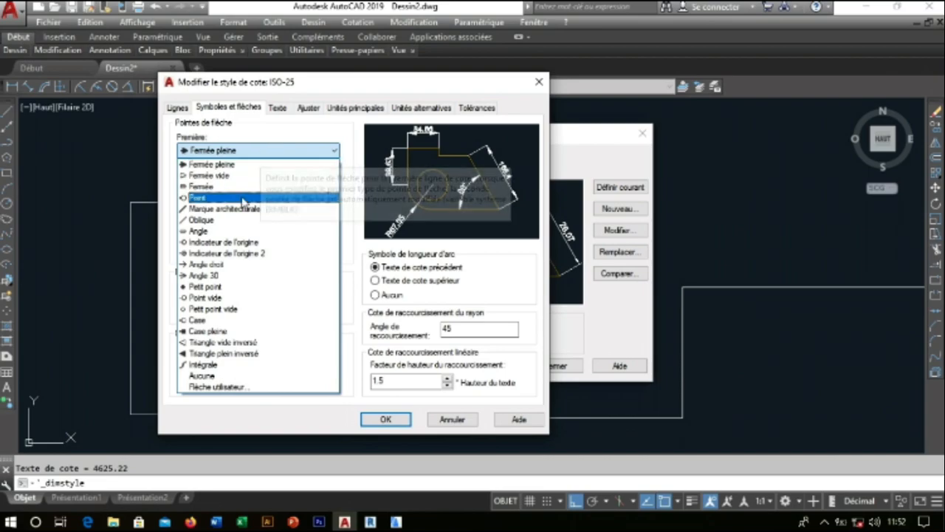
pyautogui.click(216, 366)
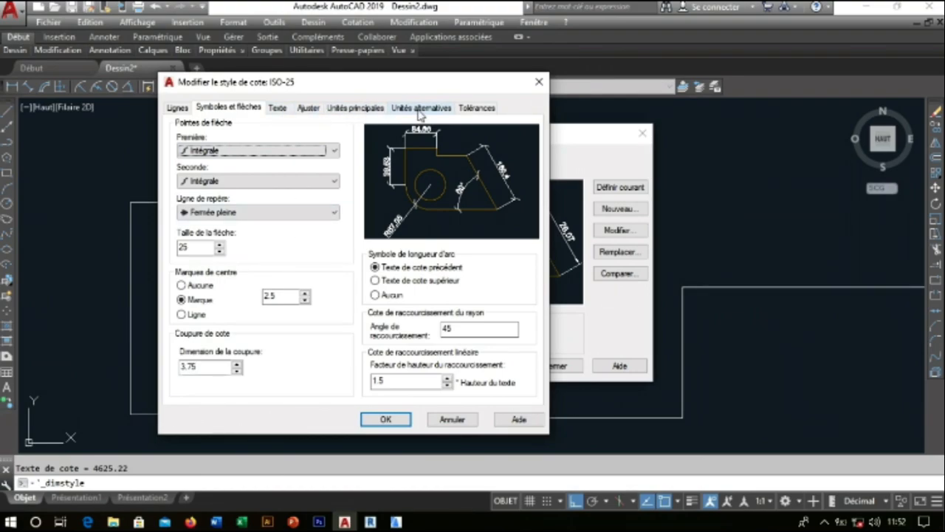
# Suppress extension lines 1 and 2 in the ISO-25 style, and apply the changes to the drawing
pyautogui.click(180, 112)
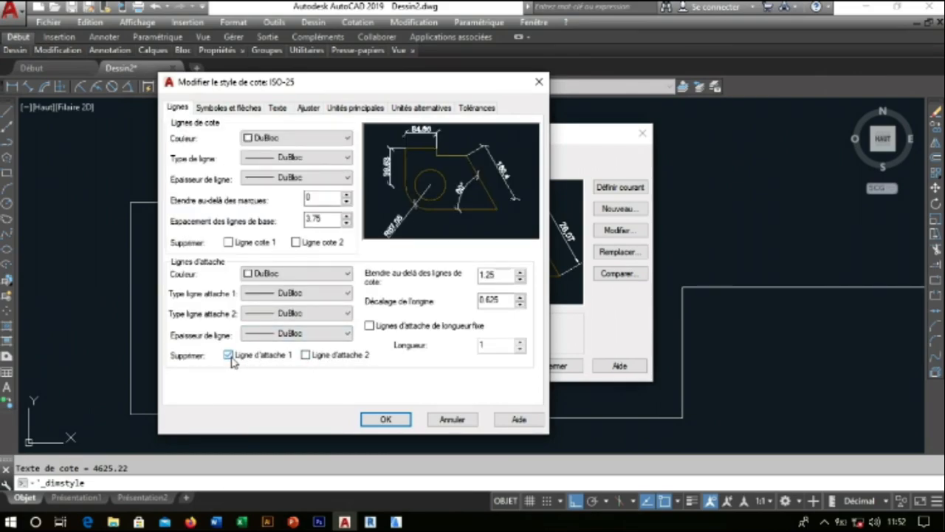
pyautogui.click(305, 355)
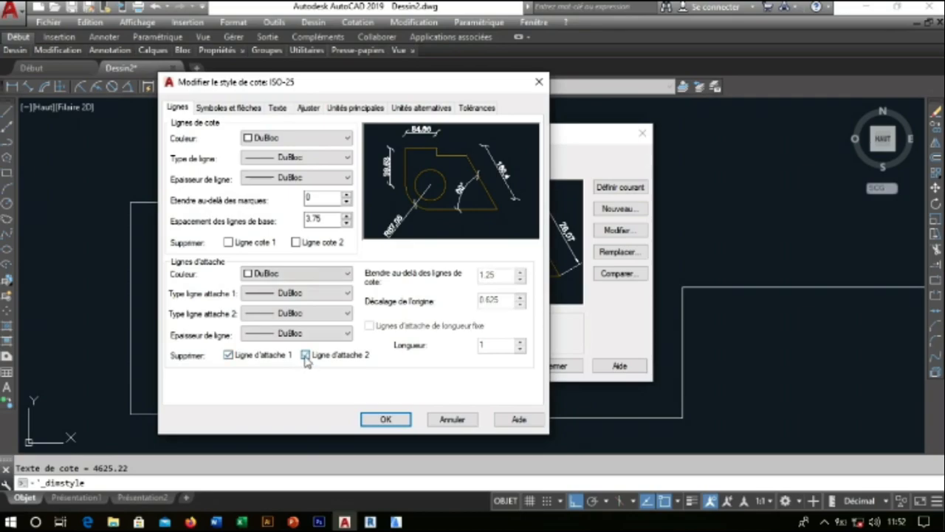
pyautogui.click(395, 425)
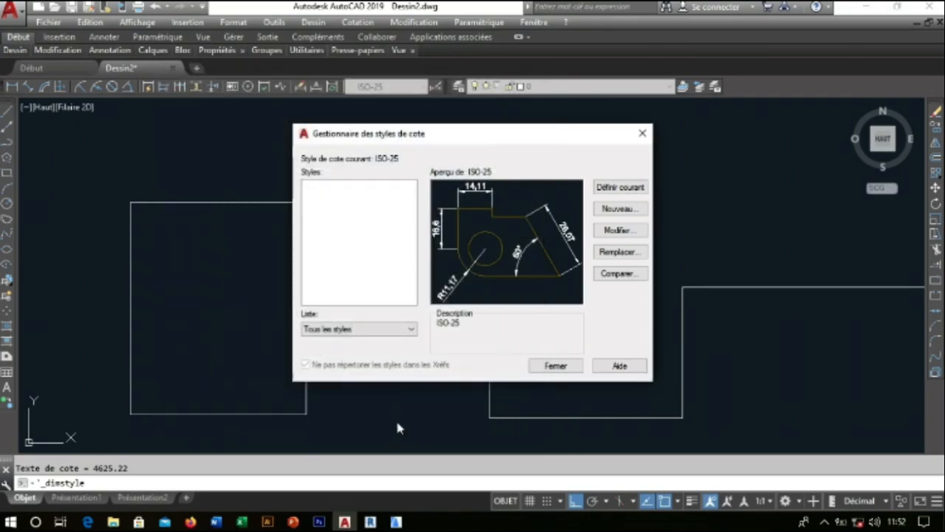
pyautogui.click(556, 365)
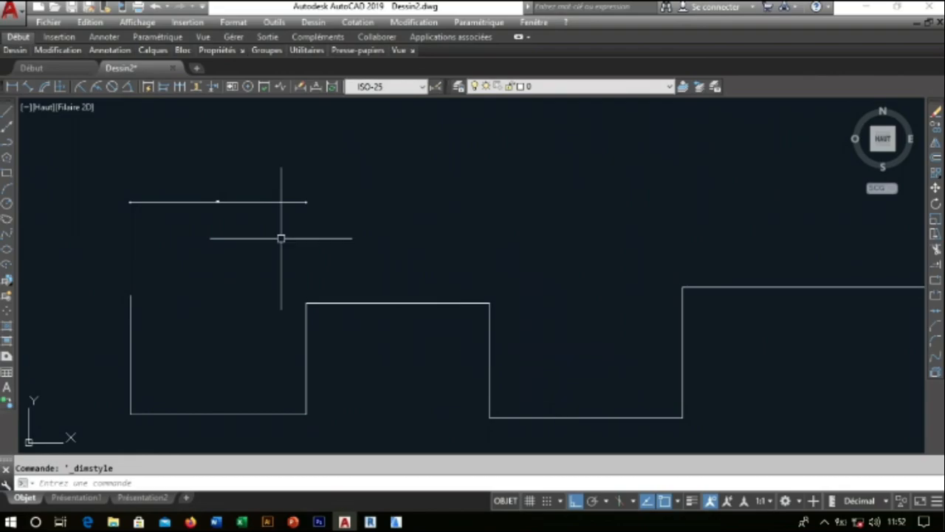
# Inspect the dimension above the stepped outline, and increase the text height of the ISO-25 dimension style
pyautogui.scroll(5, 274, 211)
pyautogui.scroll(-6, 256, 184)
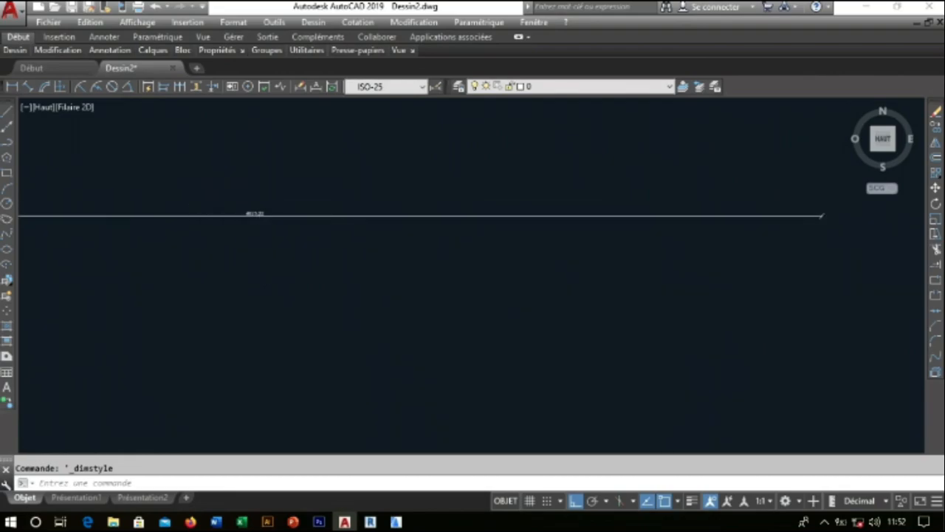
pyautogui.scroll(3, 260, 206)
pyautogui.scroll(2, 255, 204)
pyautogui.scroll(-5, 266, 207)
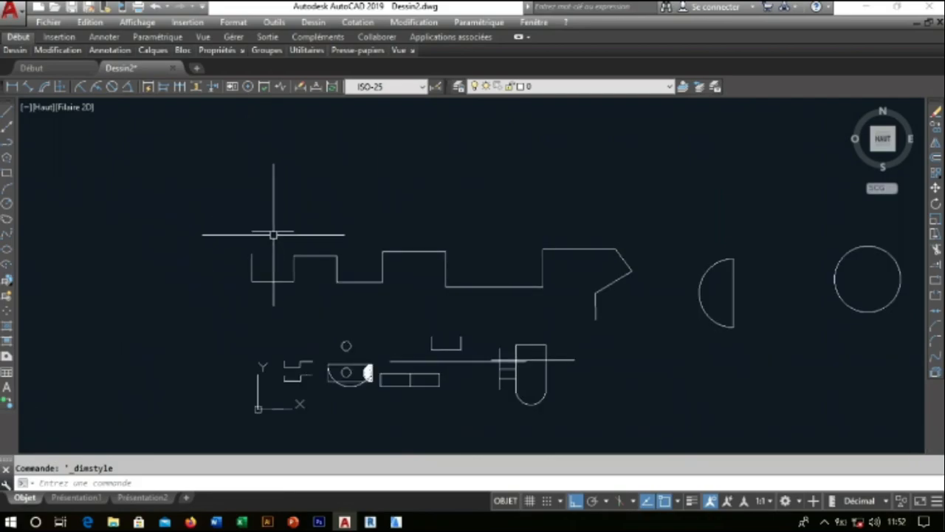
pyautogui.scroll(5, 274, 235)
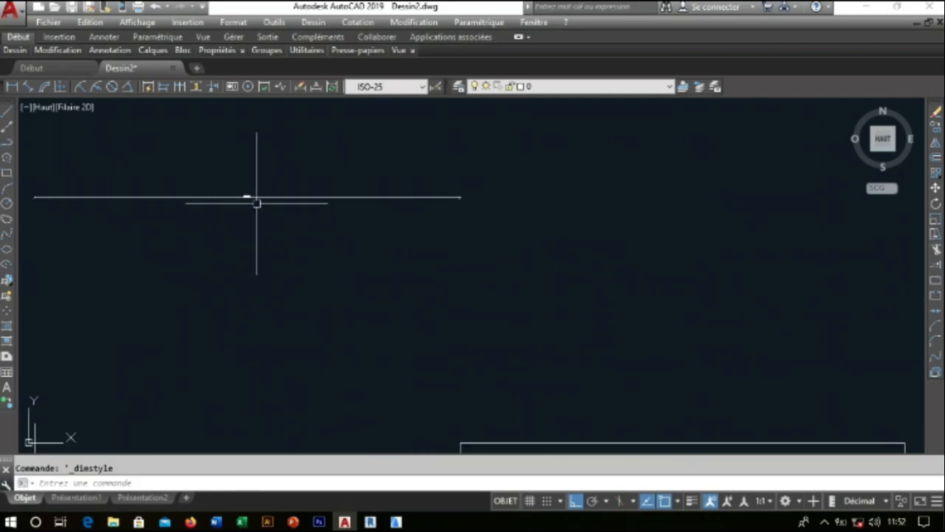
pyautogui.click(255, 198)
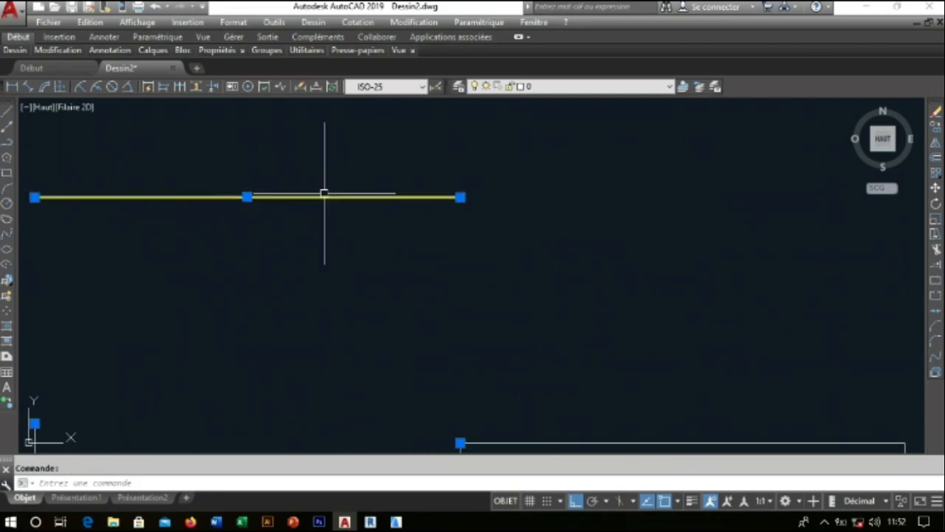
pyautogui.click(435, 87)
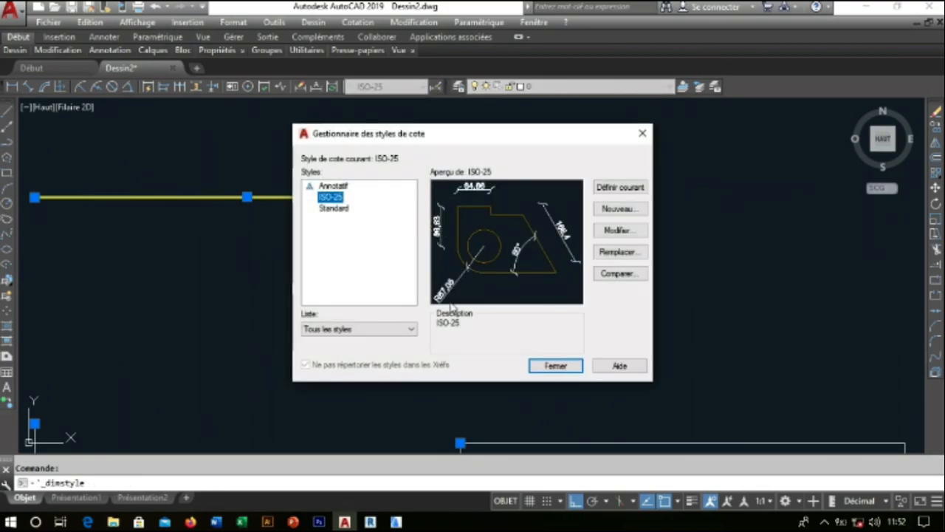
pyautogui.click(618, 231)
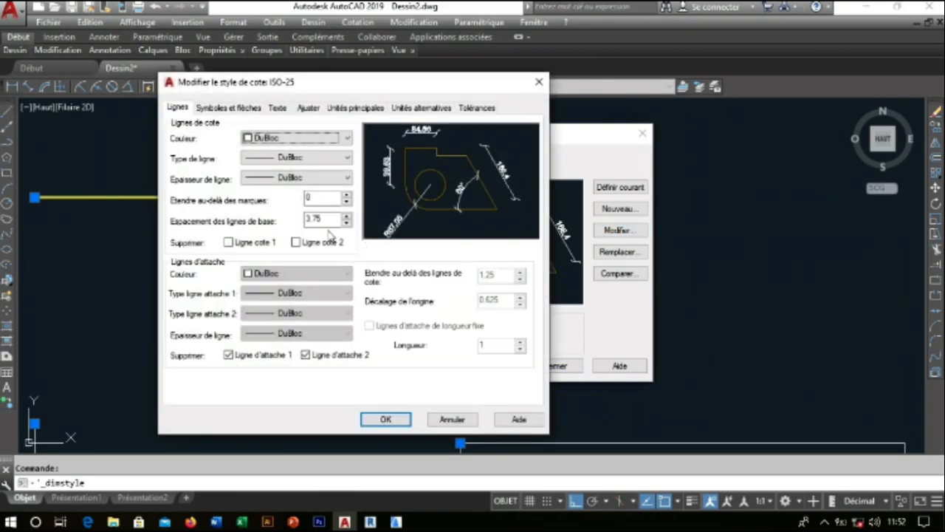
pyautogui.click(283, 109)
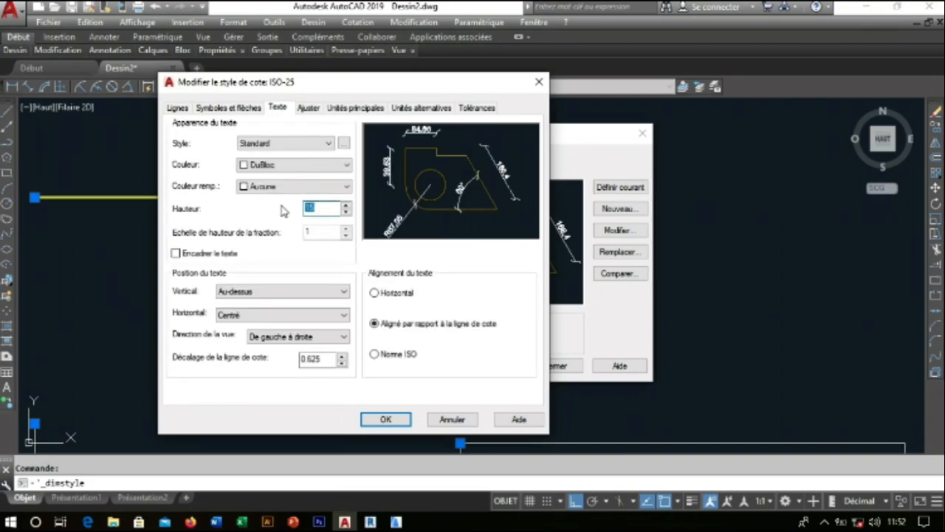
pyautogui.click(386, 420)
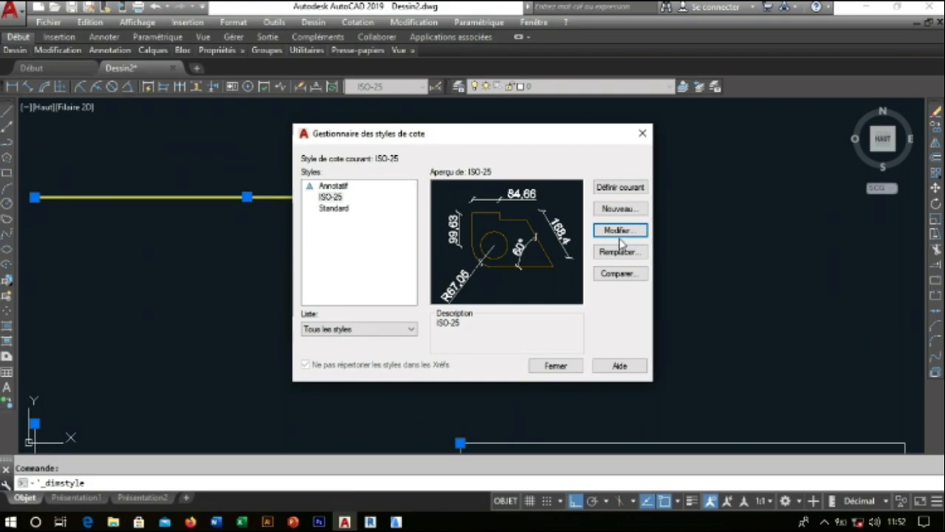
pyautogui.click(555, 366)
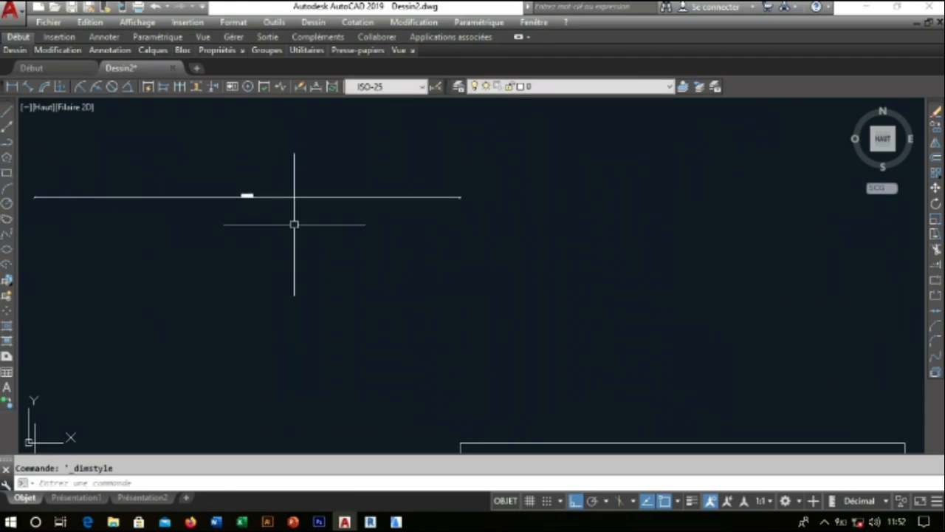
# Add a second horizontal linear dimension between the top ends of the outline's first two verticals, placing it below the existing one
pyautogui.scroll(3, 249, 190)
pyautogui.scroll(-4, 249, 190)
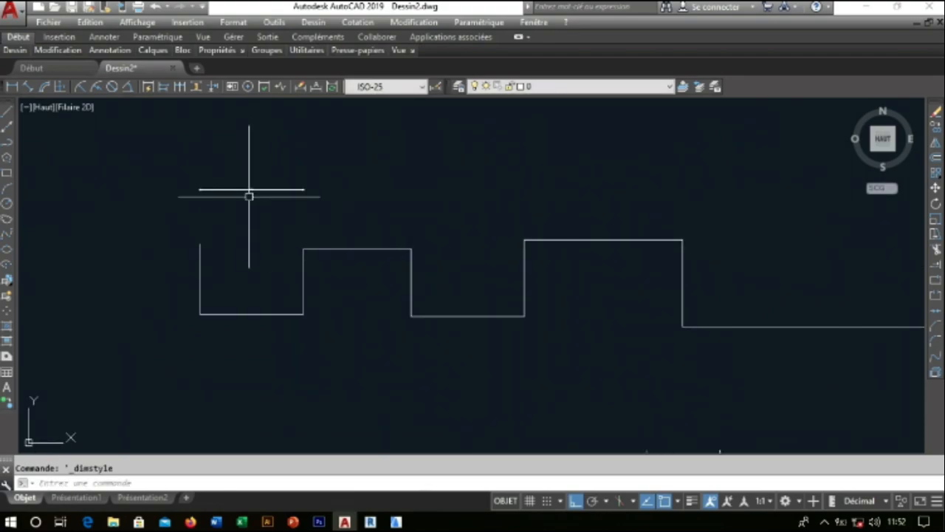
pyautogui.scroll(2, 255, 196)
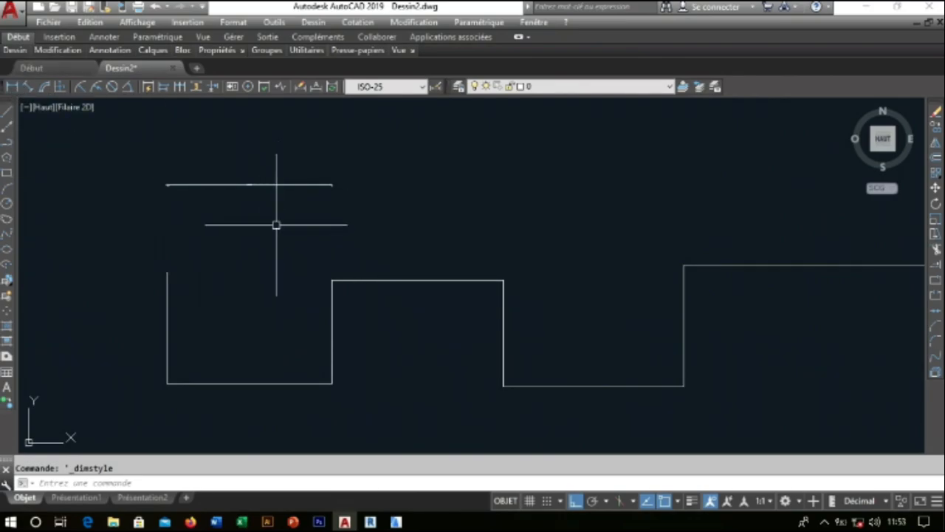
pyautogui.click(11, 86)
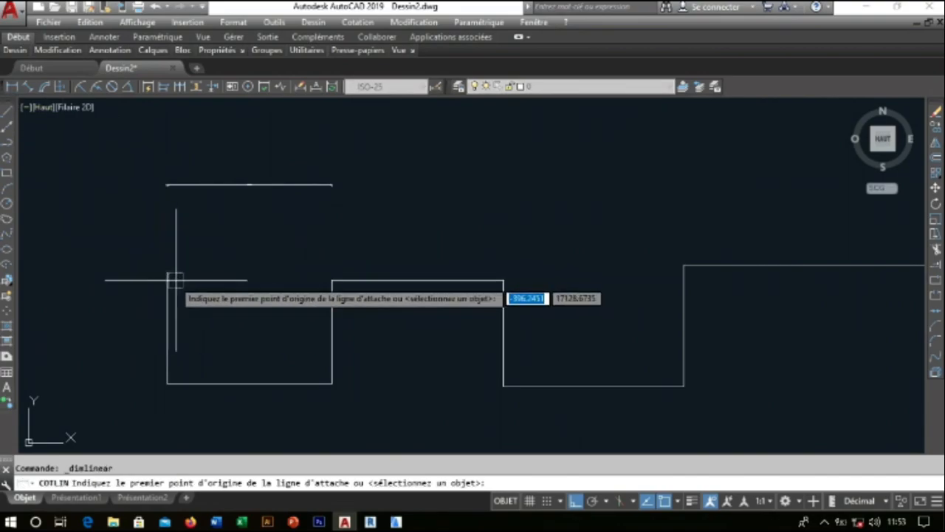
pyautogui.click(167, 273)
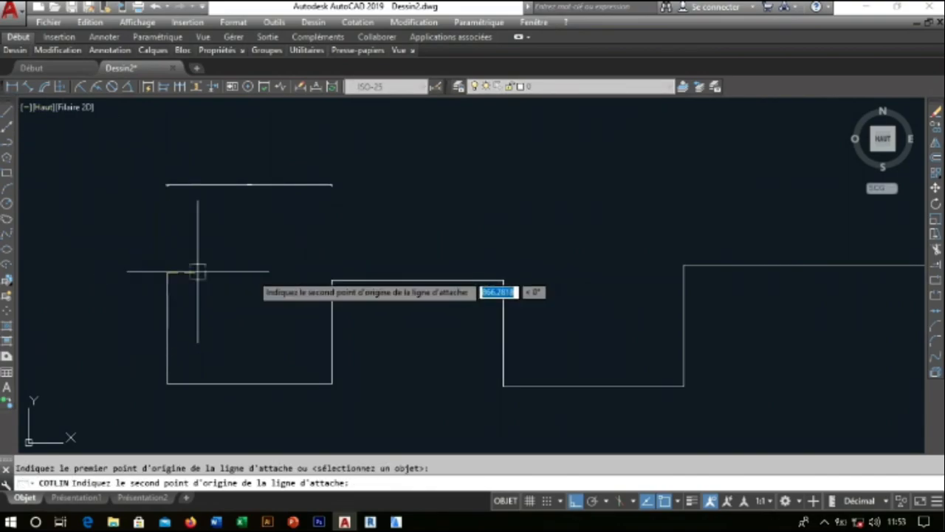
pyautogui.click(332, 280)
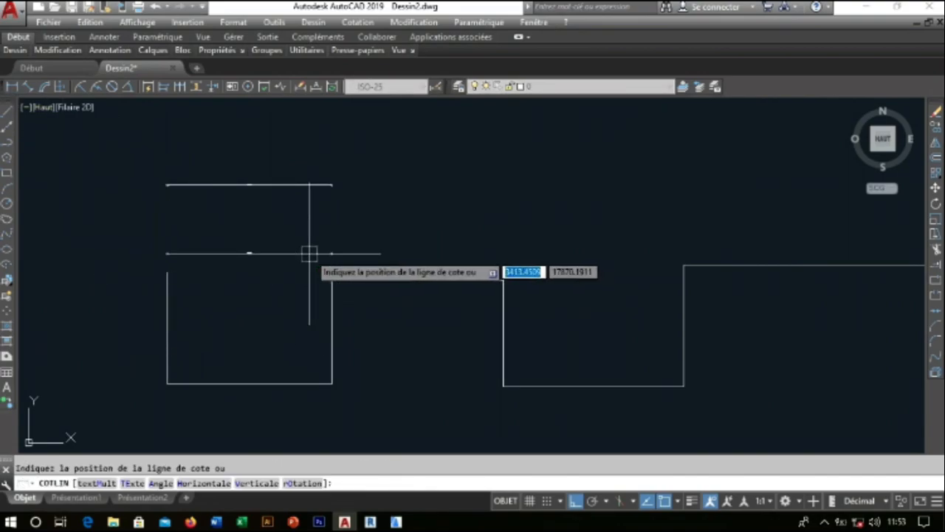
pyautogui.click(262, 260)
pyautogui.scroll(5, 262, 260)
pyautogui.scroll(-2, 342, 264)
pyautogui.scroll(-4, 310, 236)
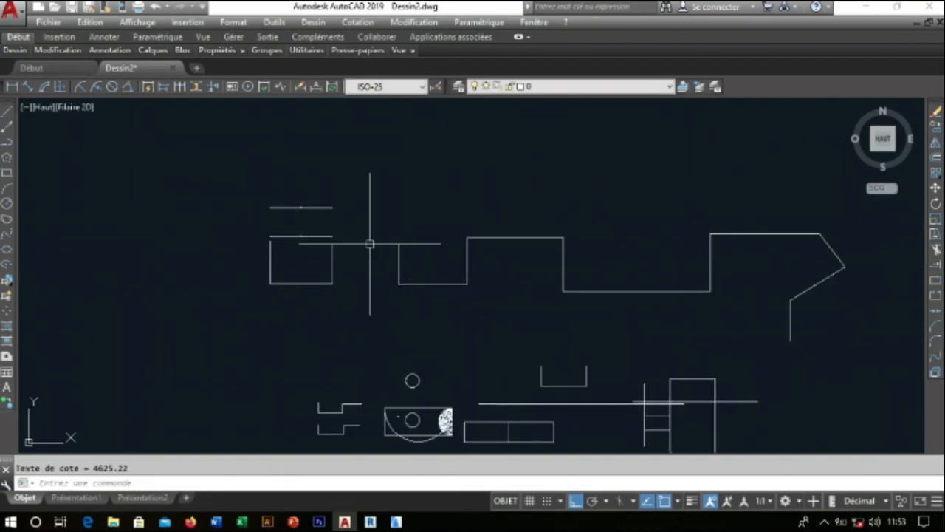
# Add an aligned dimension along the upper slanted edge at the stepped outline's far end, placing it outside the outline, and inspect its text
pyautogui.click(28, 87)
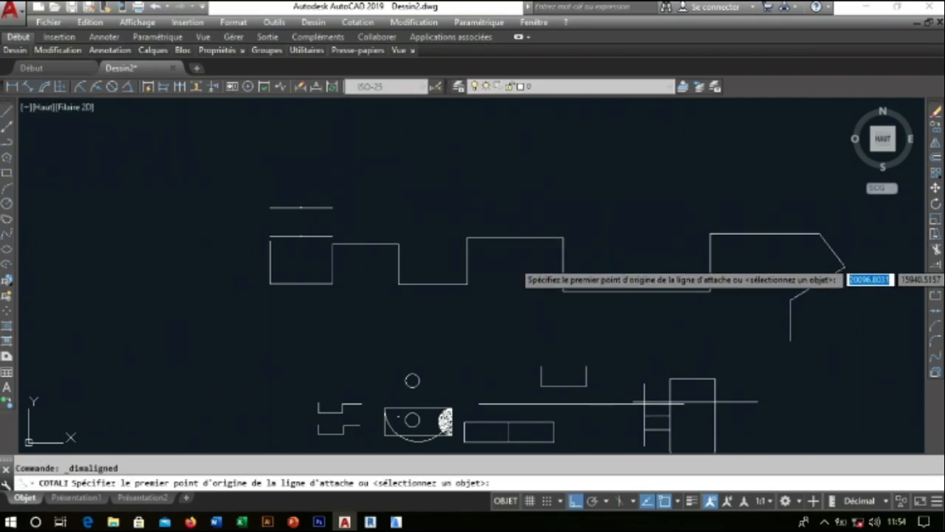
pyautogui.moveTo(517, 251); pyautogui.dragTo(296, 225, button='middle')
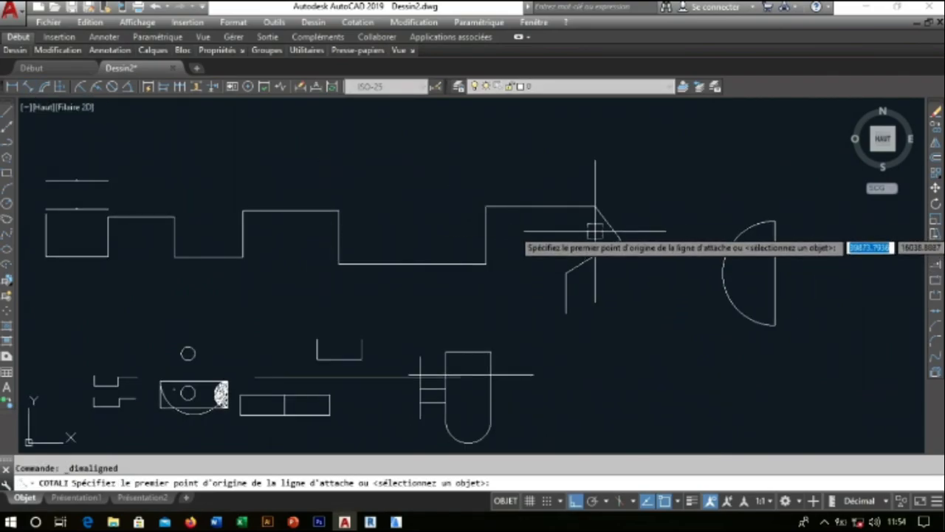
pyautogui.scroll(2, 593, 209)
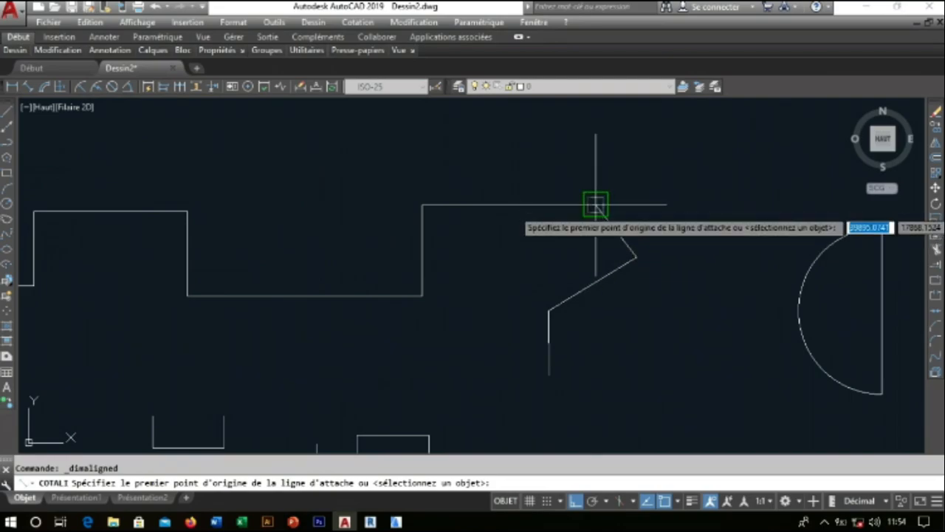
pyautogui.click(595, 205)
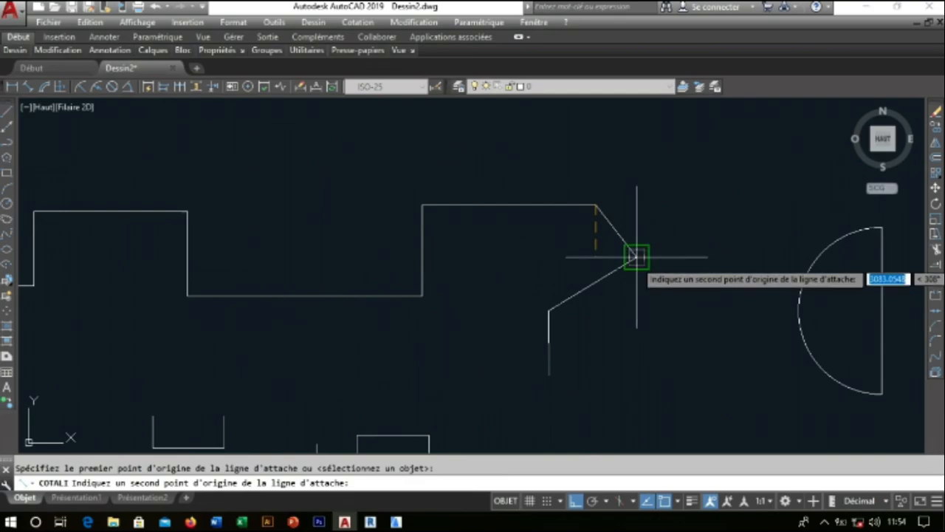
pyautogui.click(635, 258)
pyautogui.scroll(3, 641, 260)
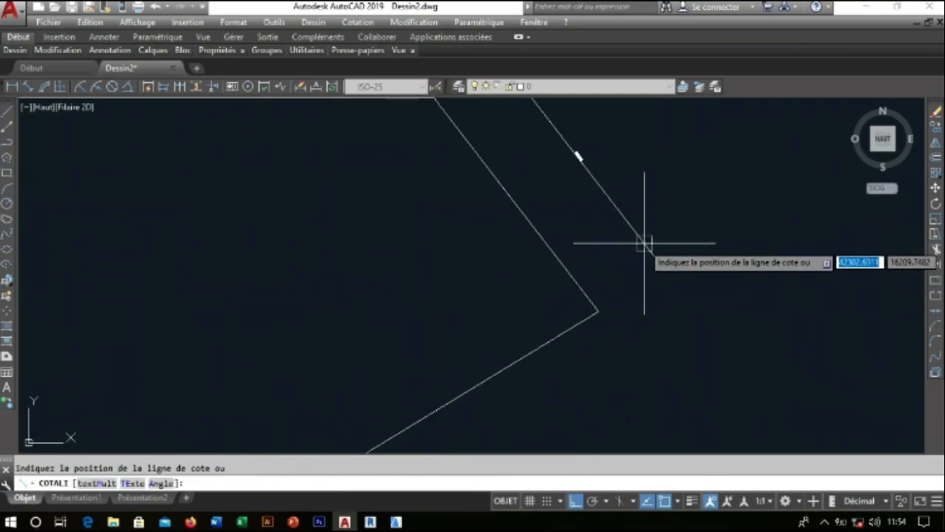
pyautogui.scroll(-2, 602, 284)
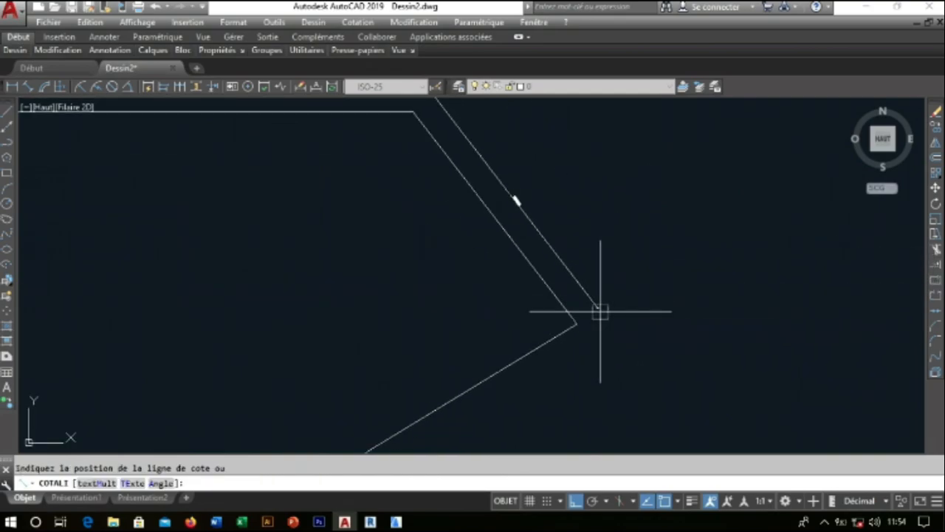
pyautogui.scroll(-1, 610, 318)
pyautogui.click(606, 314)
pyautogui.scroll(3, 561, 251)
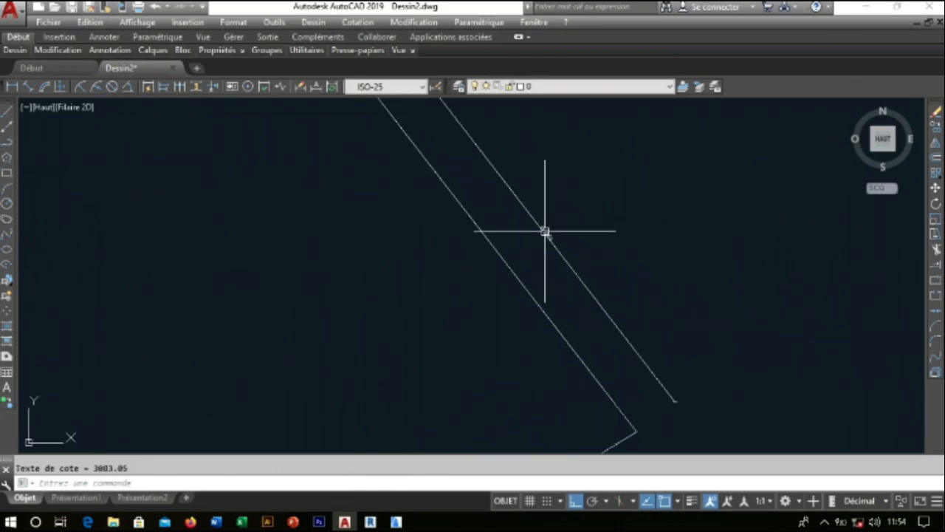
pyautogui.scroll(3, 591, 239)
pyautogui.scroll(-4, 608, 219)
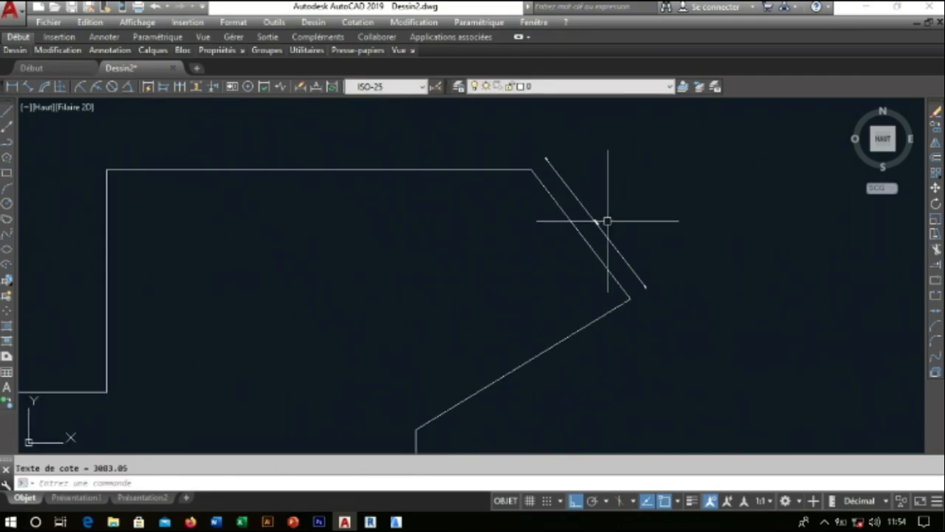
# Add an aligned dimension along the lower slanted edge at the stepped outline's far end, placing it outside the outline, and inspect it
pyautogui.scroll(1, 616, 230)
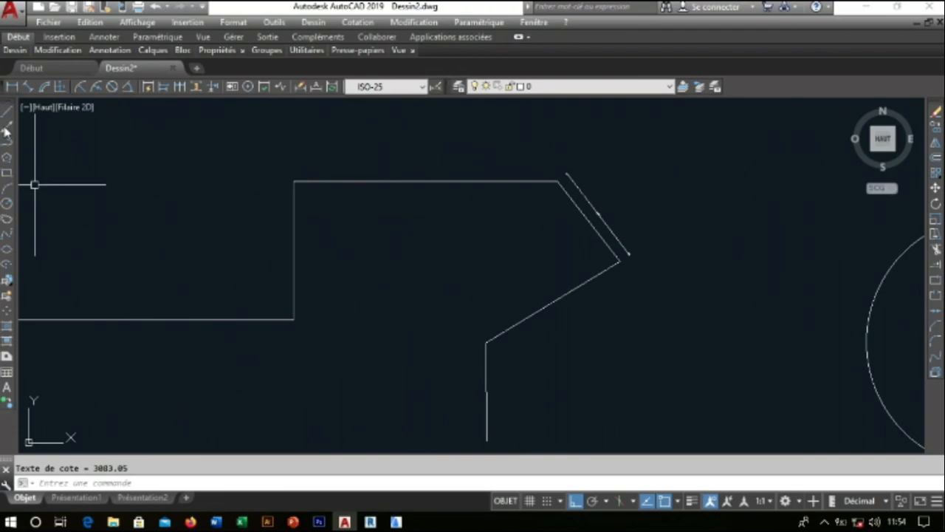
pyautogui.click(26, 87)
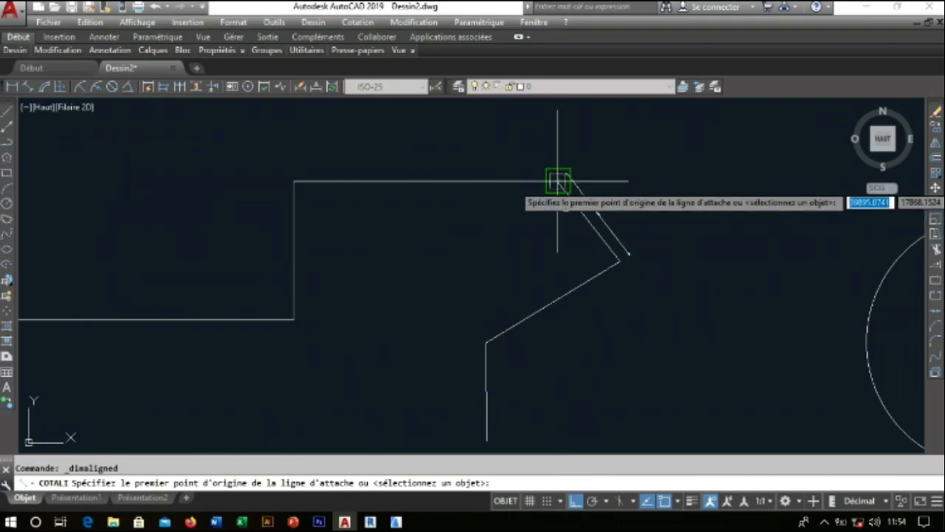
pyautogui.click(620, 260)
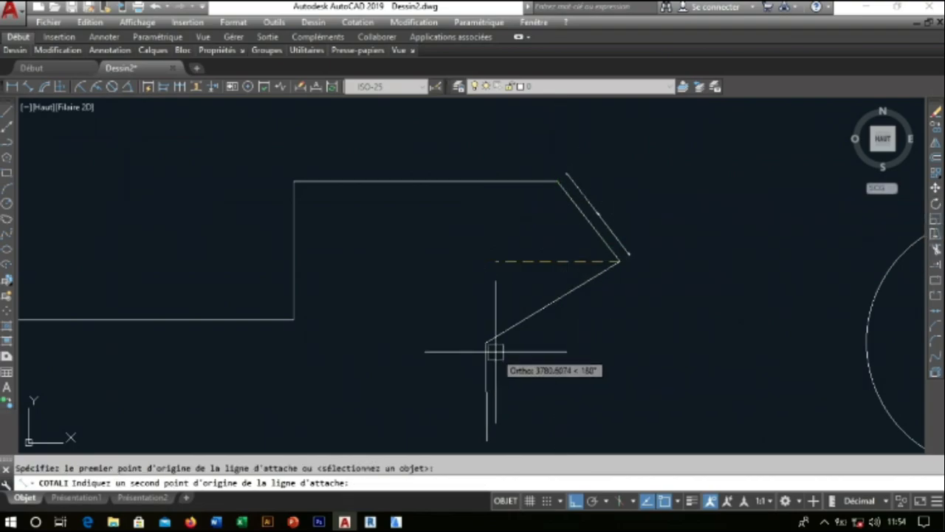
pyautogui.click(485, 342)
pyautogui.scroll(5, 565, 312)
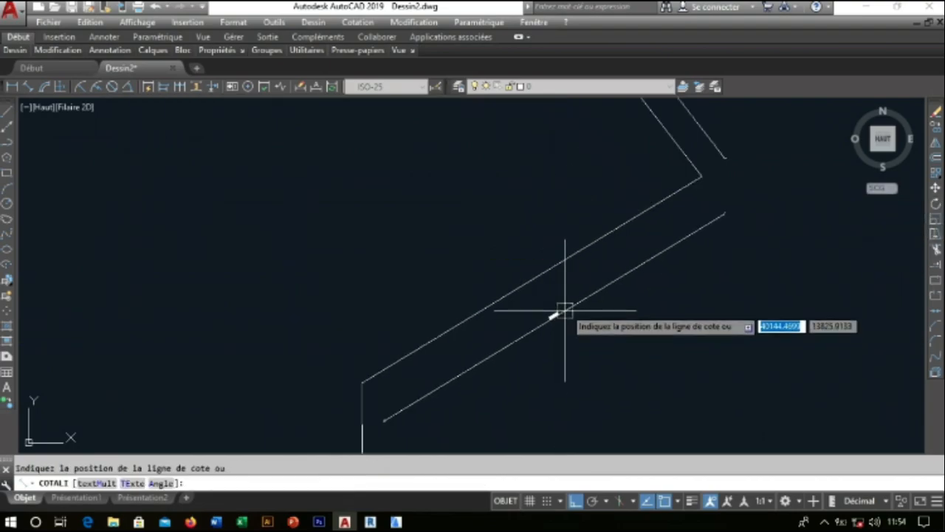
pyautogui.scroll(-3, 544, 276)
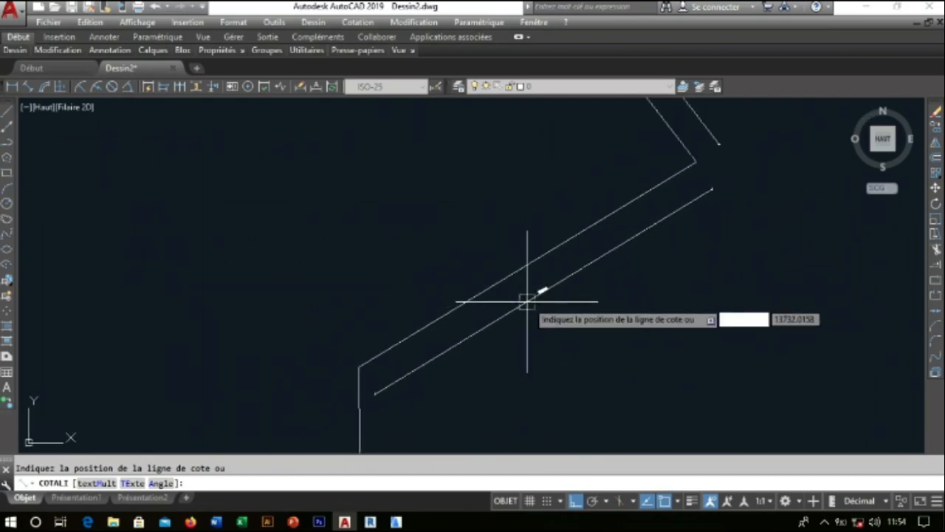
pyautogui.click(537, 292)
pyautogui.scroll(-4, 635, 305)
pyautogui.scroll(5, 610, 273)
pyautogui.scroll(-2, 610, 274)
pyautogui.scroll(-3, 493, 306)
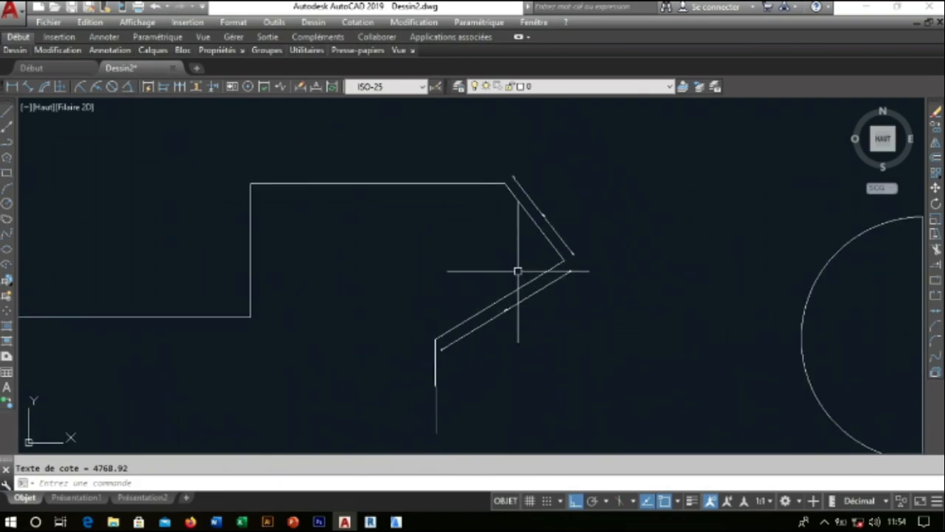
pyautogui.scroll(3, 500, 310)
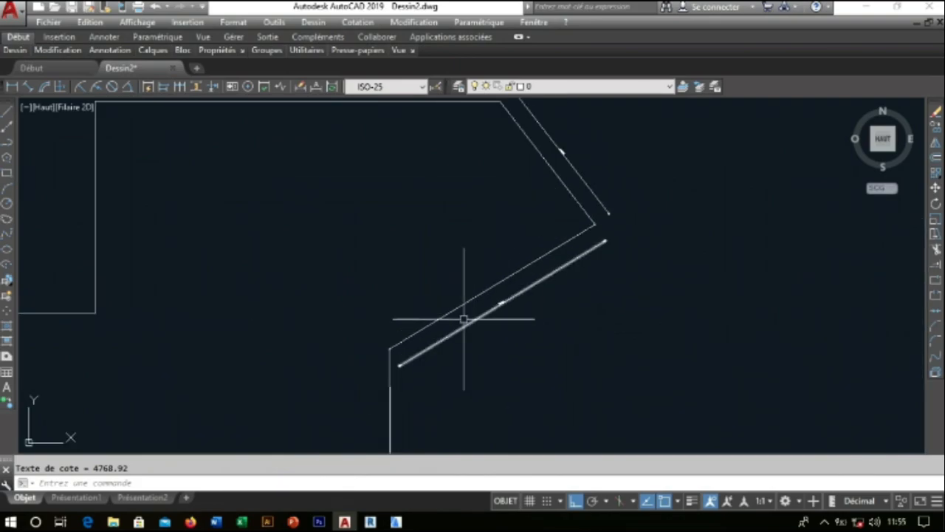
# Add an arc length dimension to the semicircle's arc, placing it just inside the arc
pyautogui.scroll(-4, 436, 314)
pyautogui.scroll(-2, 353, 272)
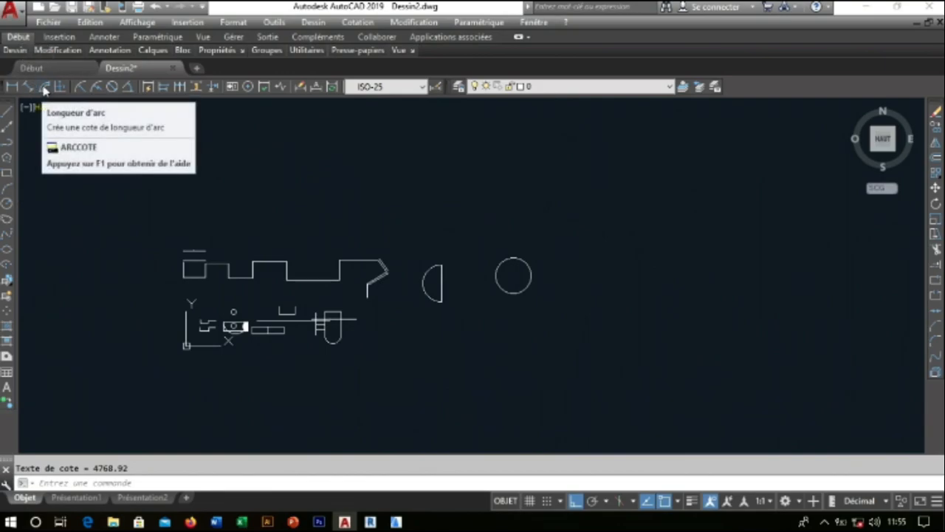
pyautogui.click(44, 87)
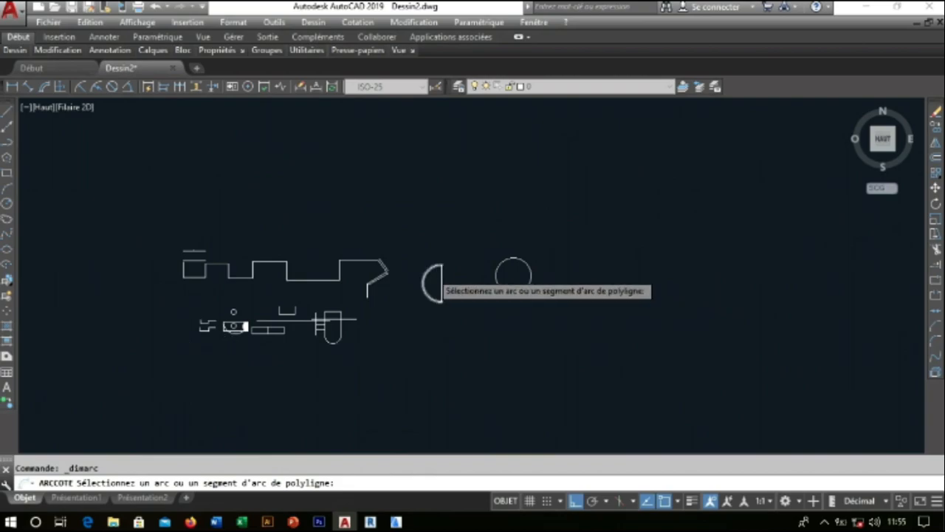
pyautogui.scroll(2, 433, 275)
pyautogui.click(410, 284)
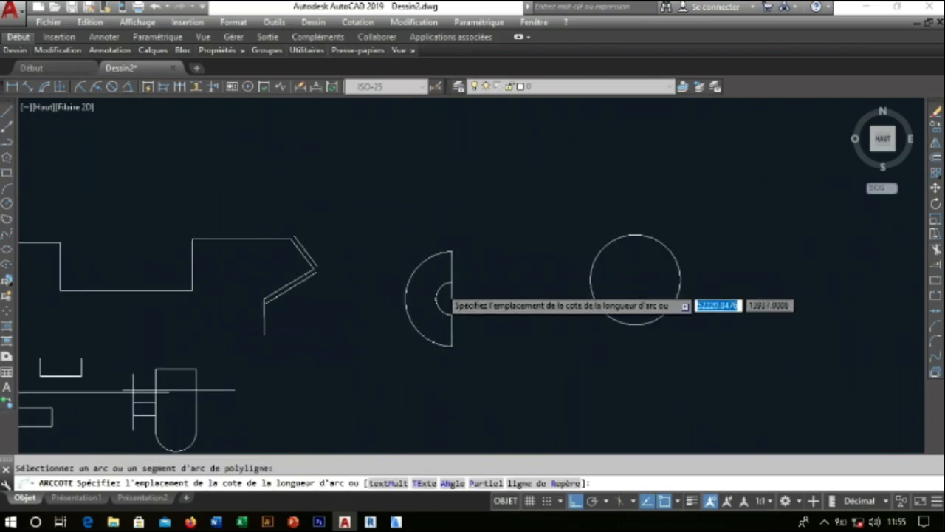
pyautogui.scroll(5, 440, 286)
pyautogui.scroll(4, 270, 373)
pyautogui.scroll(-4, 299, 294)
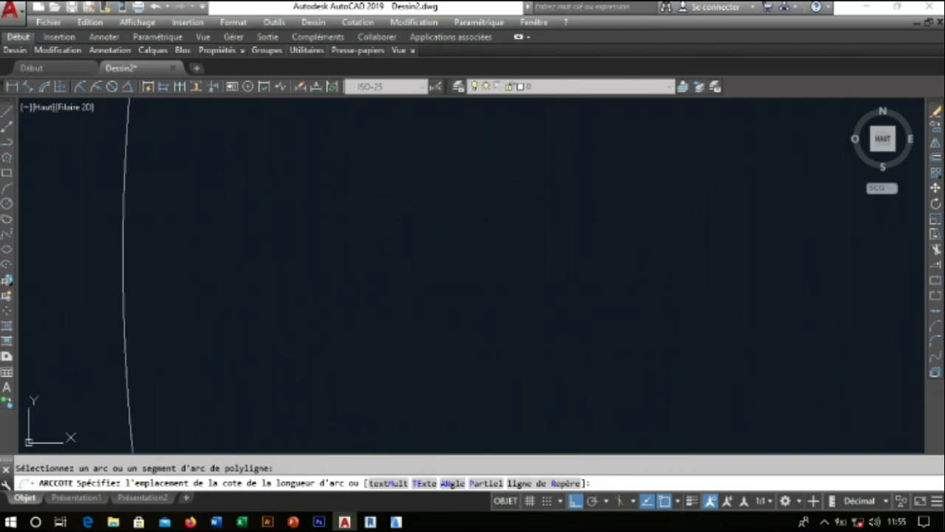
pyautogui.scroll(-3, 272, 309)
pyautogui.click(272, 310)
pyautogui.scroll(-3, 347, 281)
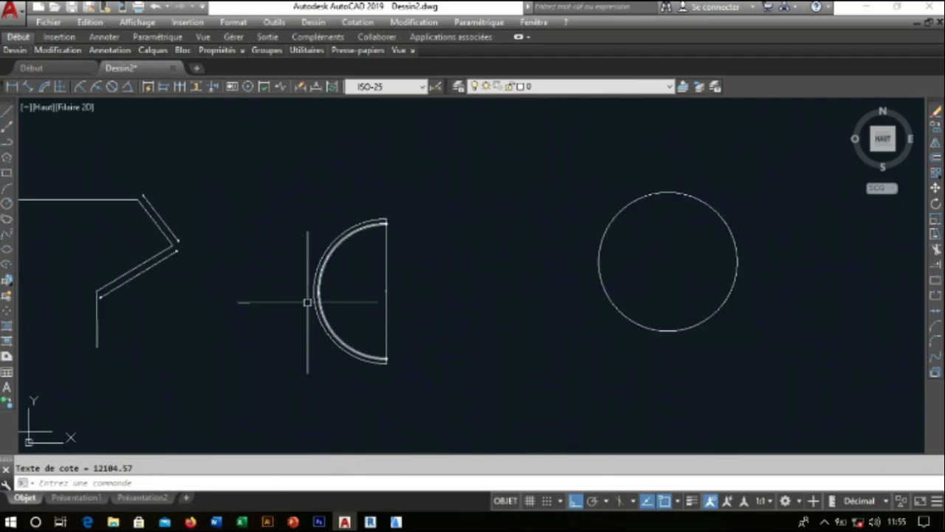
# Add a diameter dimension to the full circle, placing its text inside the circle near the centre
pyautogui.scroll(-3, 307, 302)
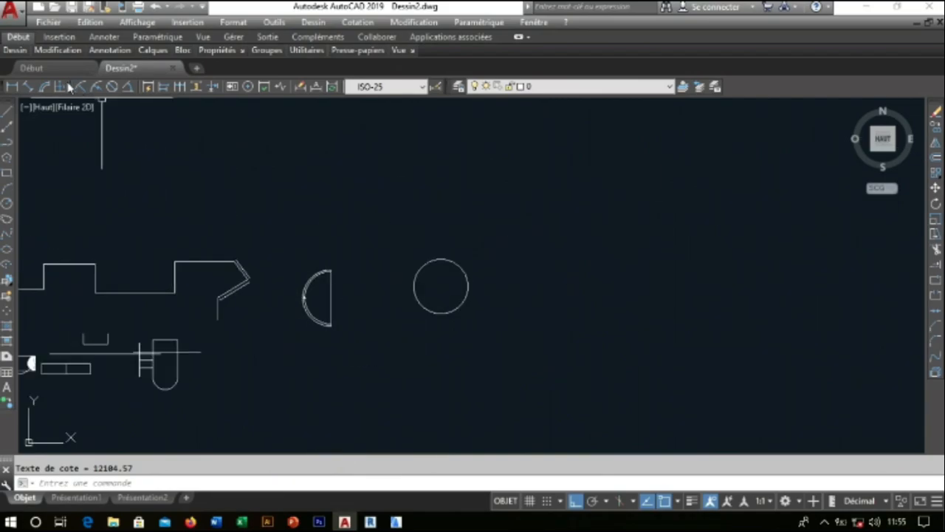
pyautogui.click(114, 88)
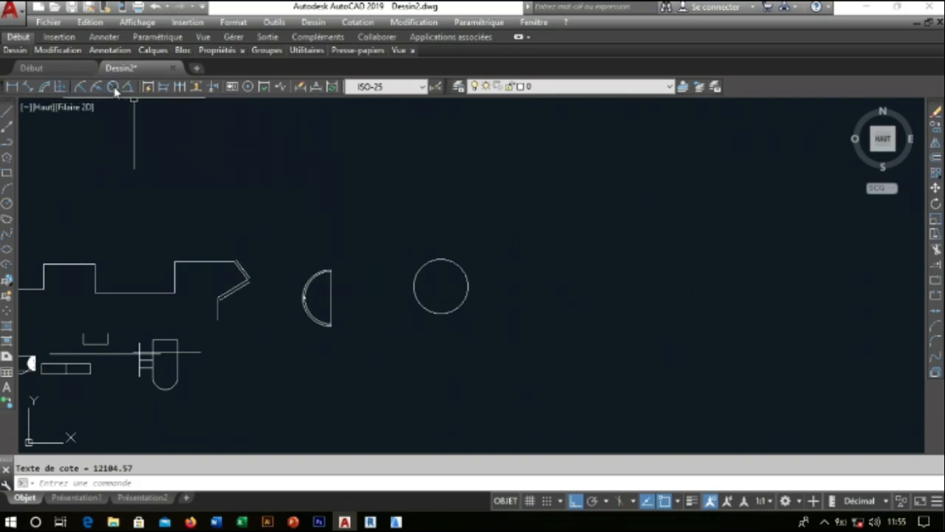
pyautogui.click(440, 266)
pyautogui.scroll(6, 441, 281)
pyautogui.scroll(8, 441, 319)
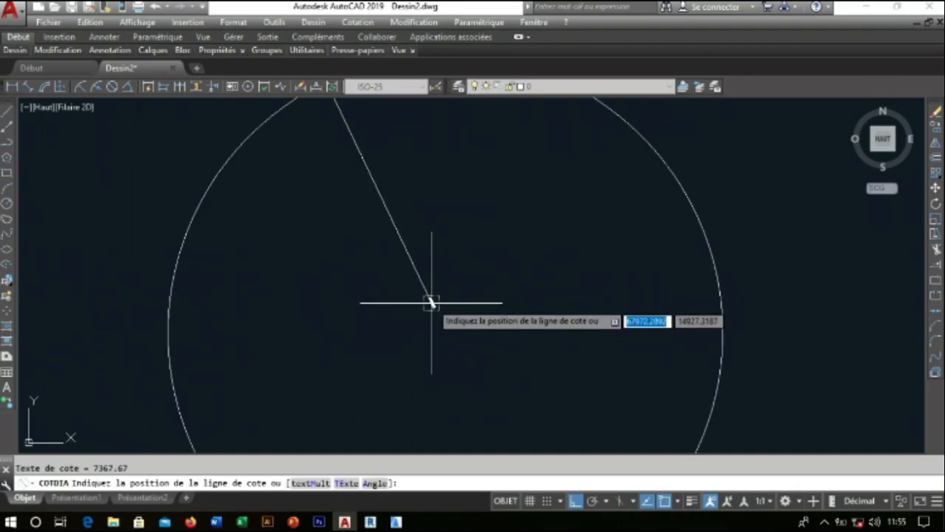
pyautogui.scroll(-6, 451, 306)
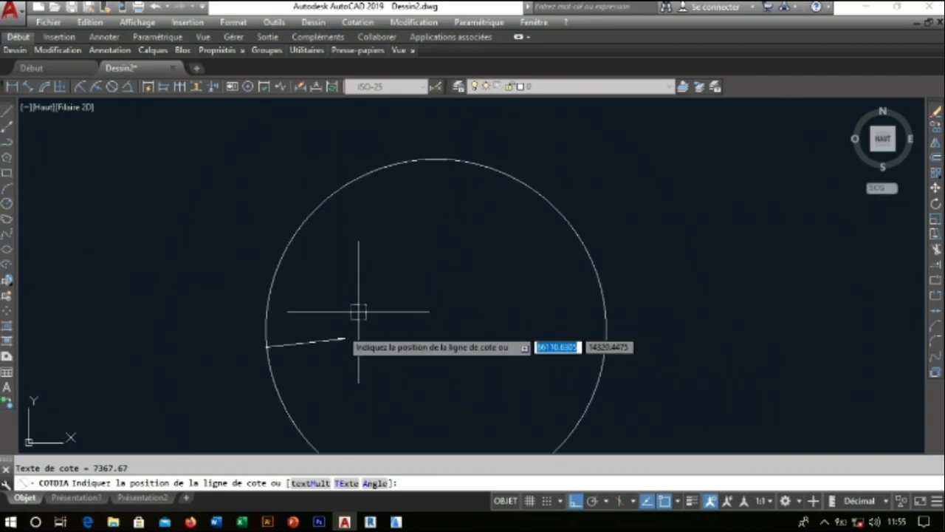
pyautogui.click(417, 297)
pyautogui.scroll(4, 389, 285)
pyautogui.scroll(-7, 401, 280)
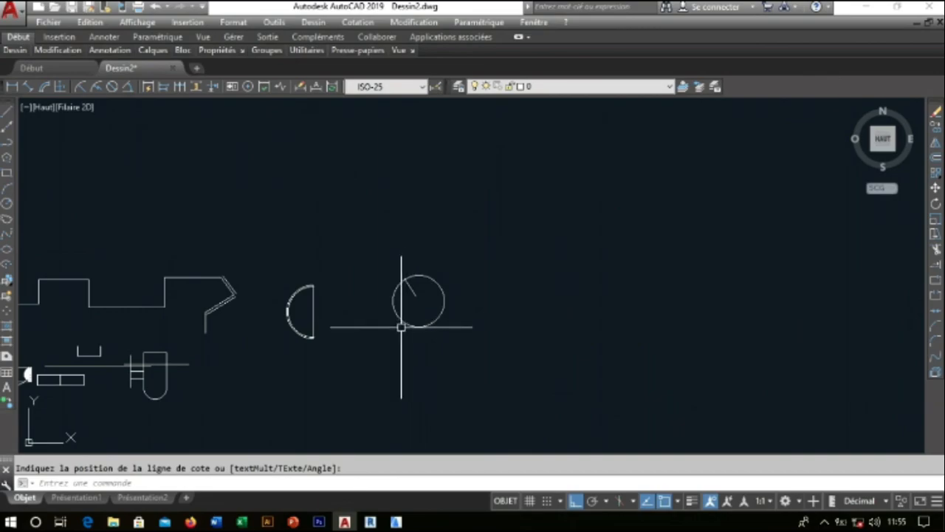
# Add an angular dimension between the outline's last tall vertical and the horizontal edge at its lower end, placing the arc inside the corner
pyautogui.click(128, 87)
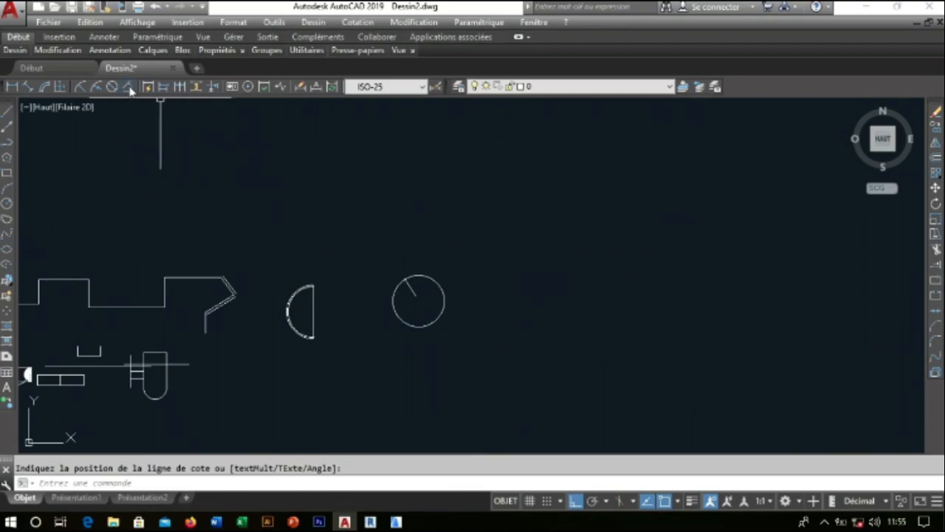
pyautogui.scroll(4, 369, 306)
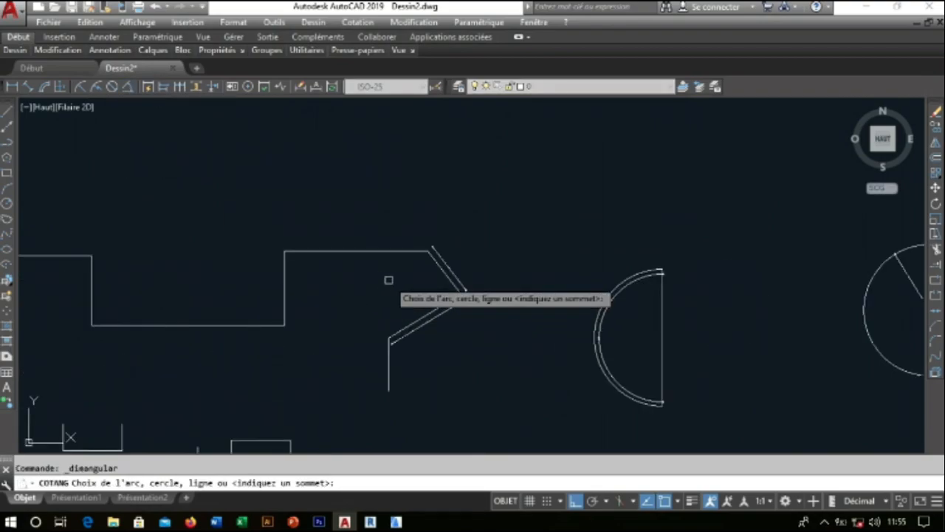
pyautogui.scroll(4, 277, 306)
pyautogui.click(292, 304)
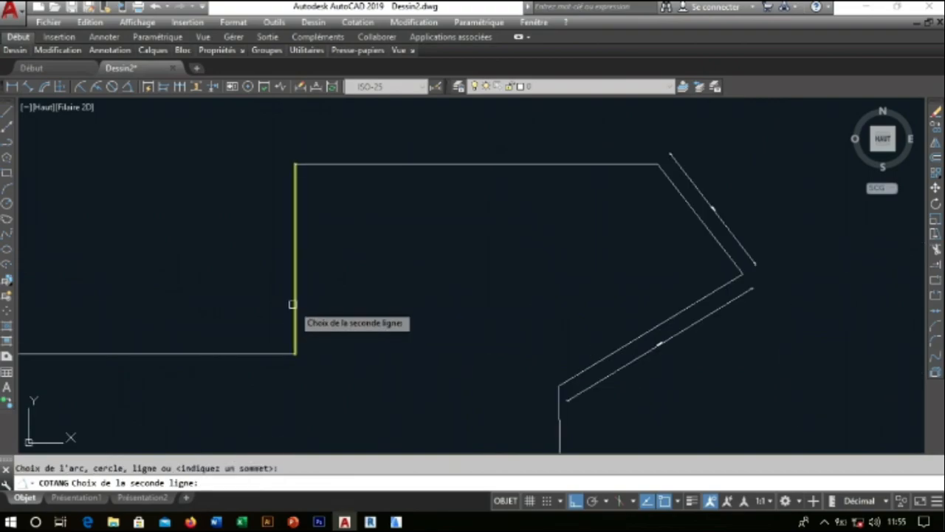
pyautogui.click(232, 353)
pyautogui.scroll(8, 262, 332)
pyautogui.scroll(-10, 322, 380)
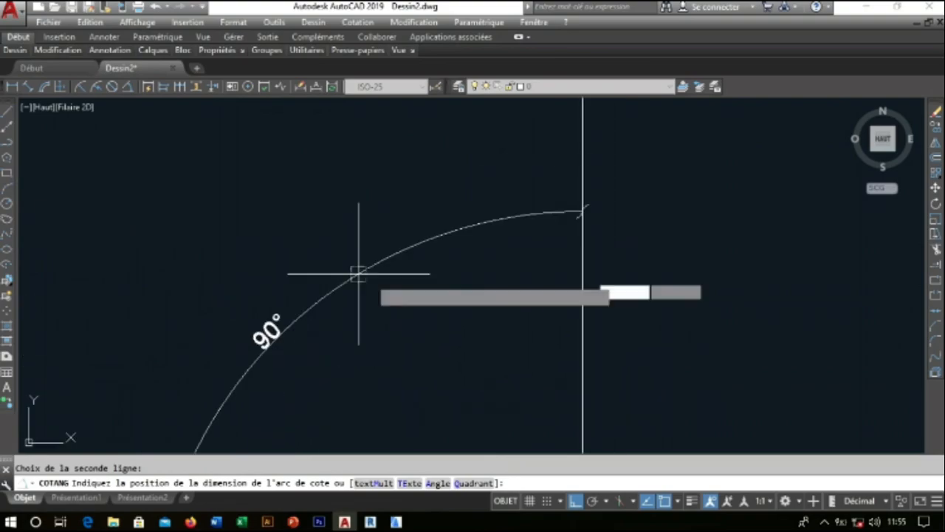
pyautogui.scroll(5, 376, 280)
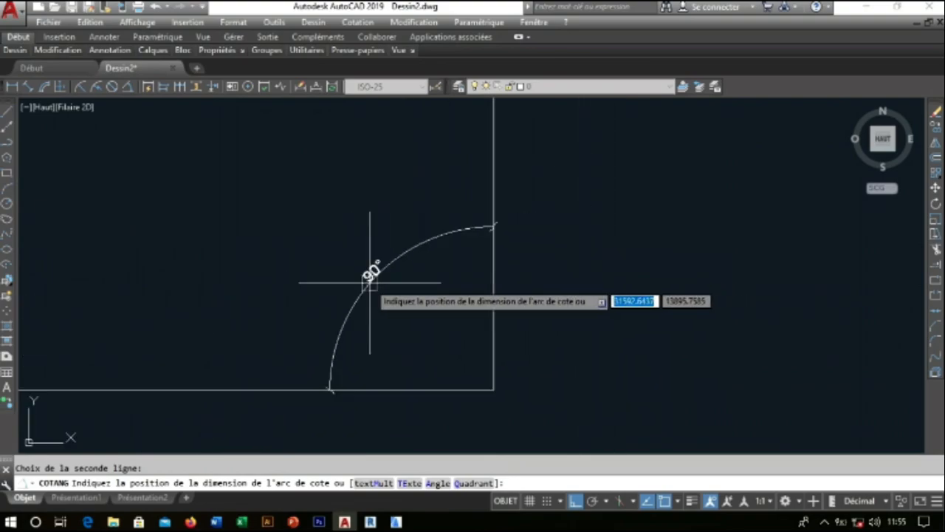
pyautogui.click(374, 270)
# Add an angular dimension between the two slanted edges at the outline's far end, placing a small arc inside their corner
pyautogui.scroll(-3, 381, 264)
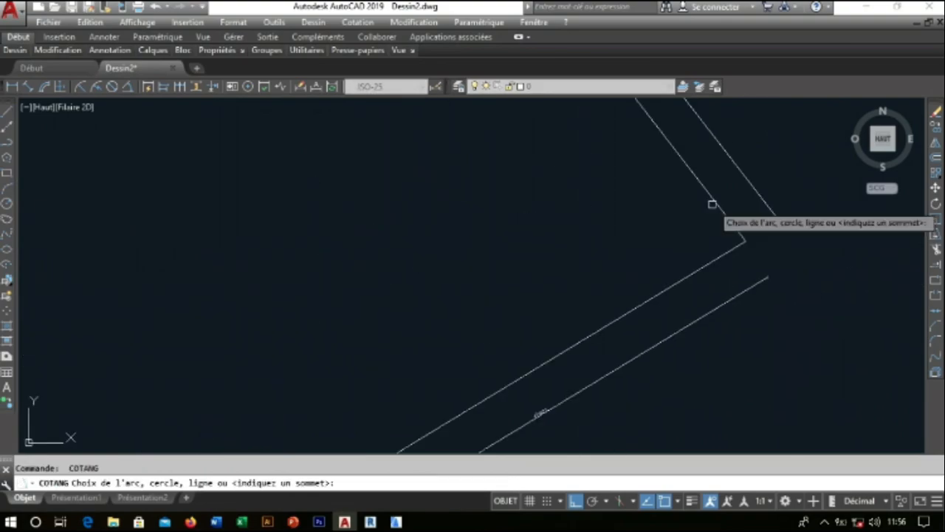
pyautogui.click(718, 204)
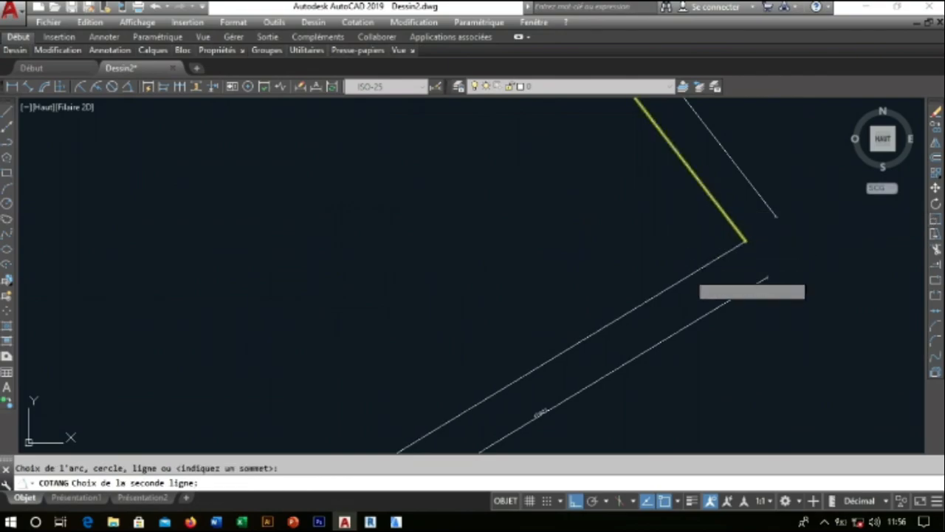
pyautogui.click(688, 271)
pyautogui.scroll(3, 681, 239)
pyautogui.scroll(2, 681, 239)
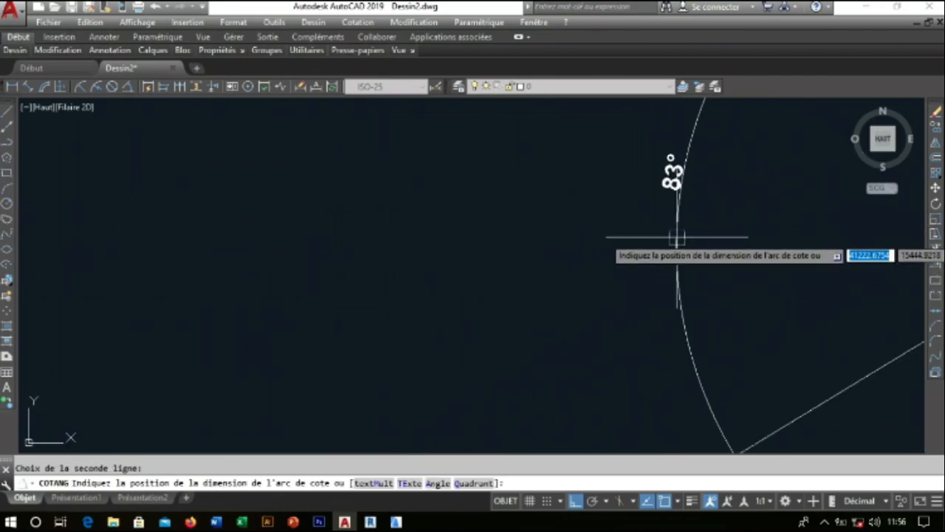
pyautogui.scroll(-6, 644, 240)
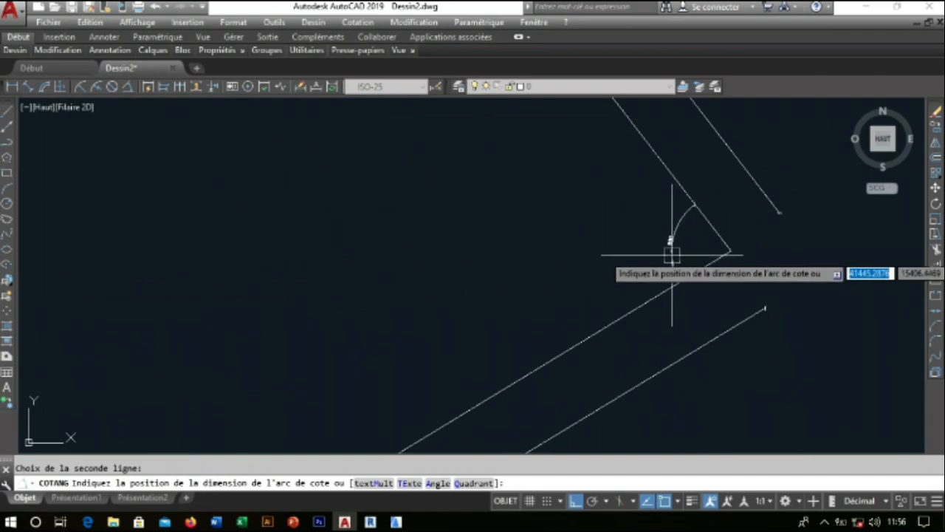
pyautogui.click(656, 268)
pyautogui.scroll(2, 620, 243)
pyautogui.scroll(-5, 620, 243)
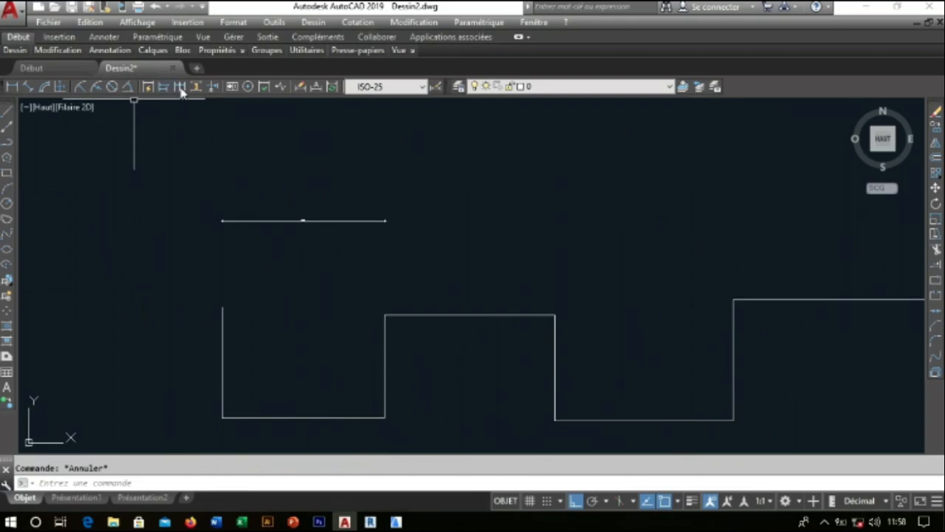
# Add a horizontal linear dimension between the top ends of the outline's first two verticals, placing it between the outline and the existing dimension
pyautogui.click(15, 88)
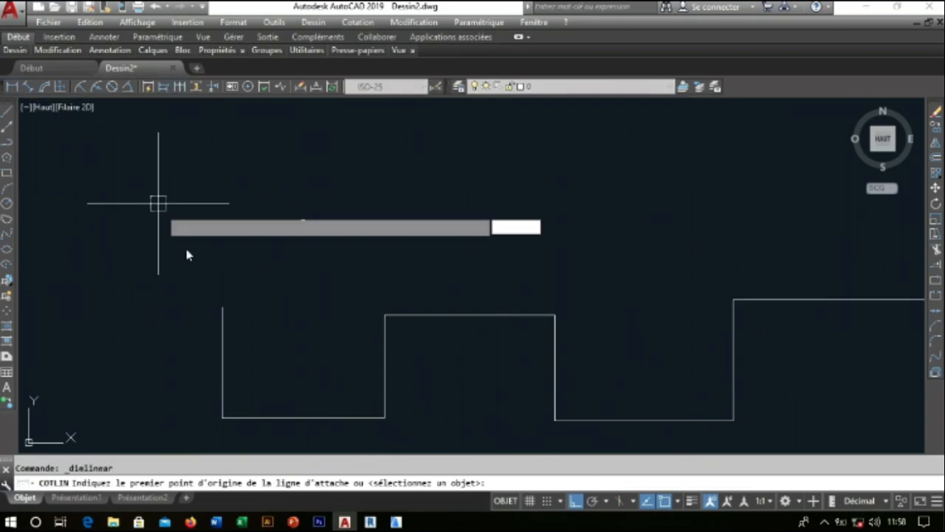
pyautogui.click(222, 306)
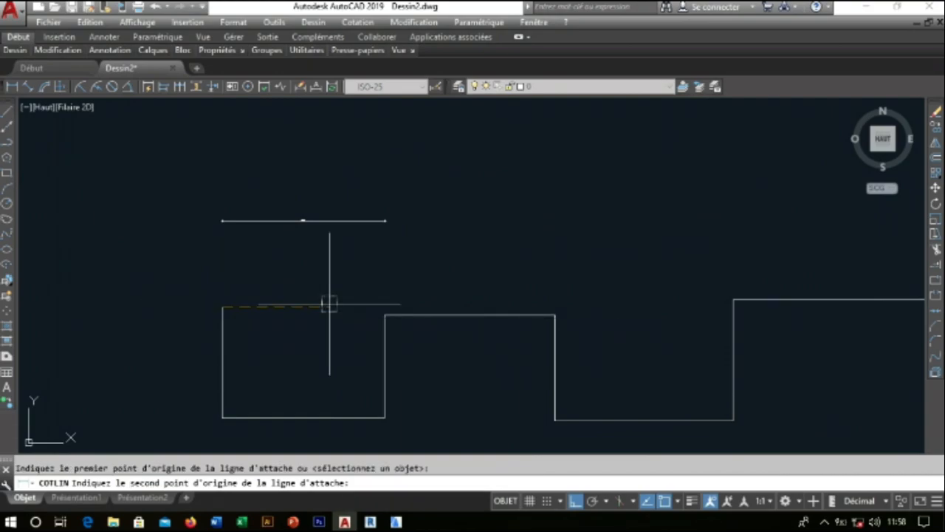
pyautogui.click(385, 316)
pyautogui.click(373, 284)
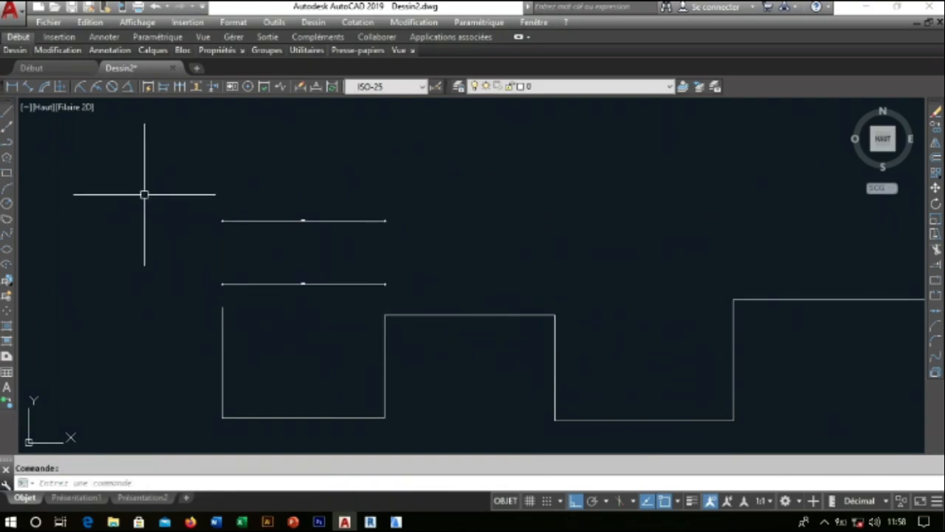
# Chain continued dimensions from the lower linear dimension across the tops of the third to sixth verticals, and end the command
pyautogui.click(179, 87)
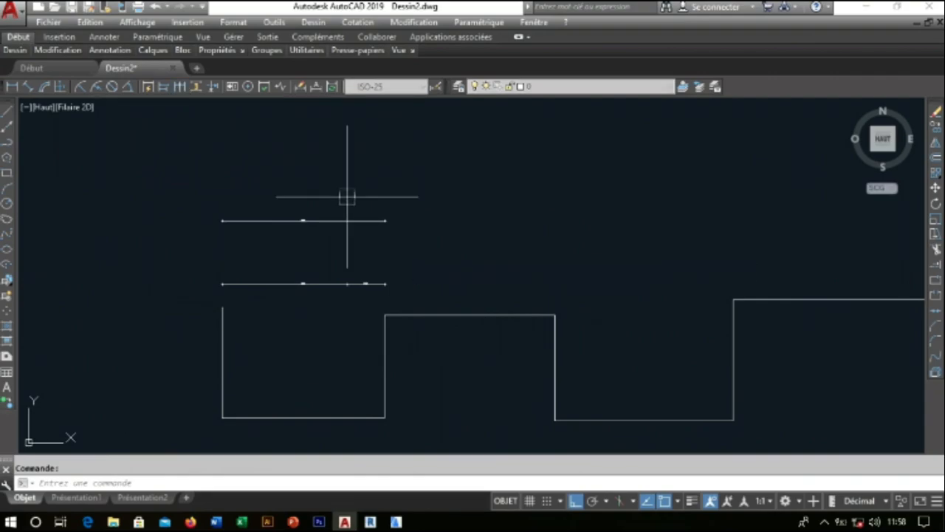
pyautogui.click(555, 316)
pyautogui.moveTo(654, 323); pyautogui.dragTo(401, 294, button='middle')
pyautogui.click(480, 271)
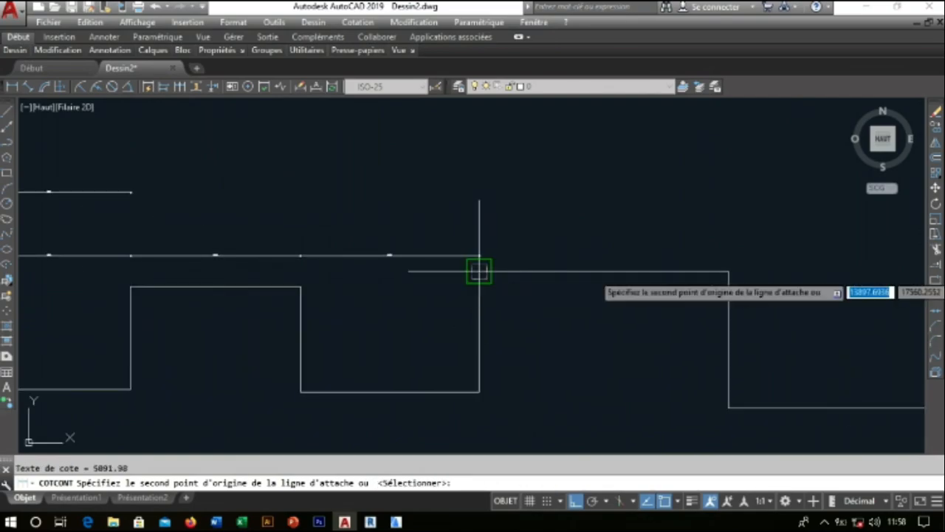
pyautogui.click(729, 270)
pyautogui.scroll(-4, 583, 293)
pyautogui.moveTo(643, 292); pyautogui.dragTo(502, 287, button='middle')
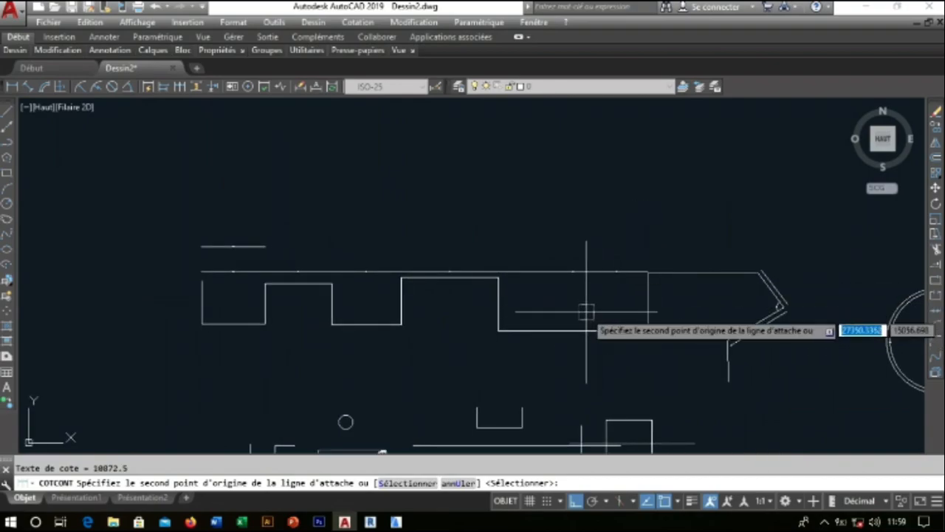
pyautogui.press('Escape')
pyautogui.scroll(6, 285, 280)
pyautogui.scroll(-10, 358, 276)
pyautogui.press('Escape')
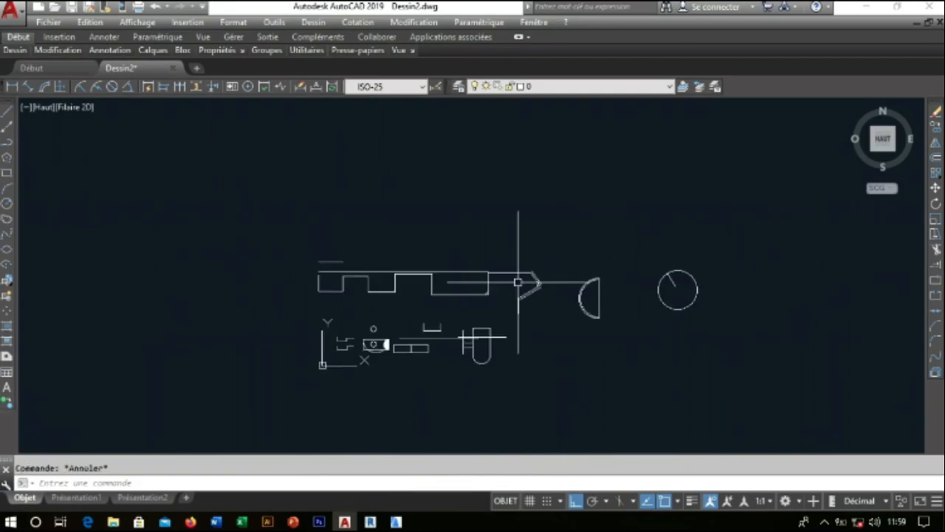
# Review the dimensioned stepped outline, semicircle and circle together with the other shapes in the drawing
pyautogui.scroll(4, 519, 281)
pyautogui.moveTo(485, 288); pyautogui.dragTo(483, 197, button='middle')
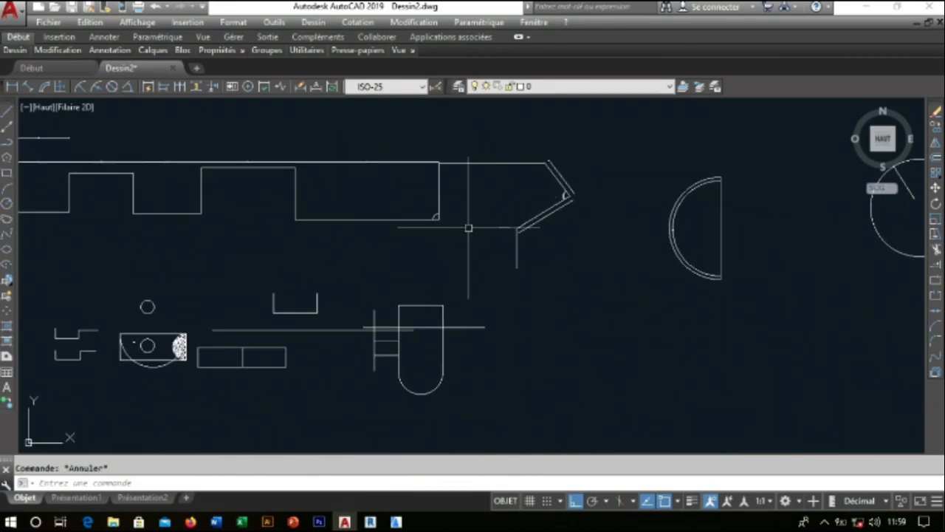
pyautogui.scroll(-2, 473, 294)
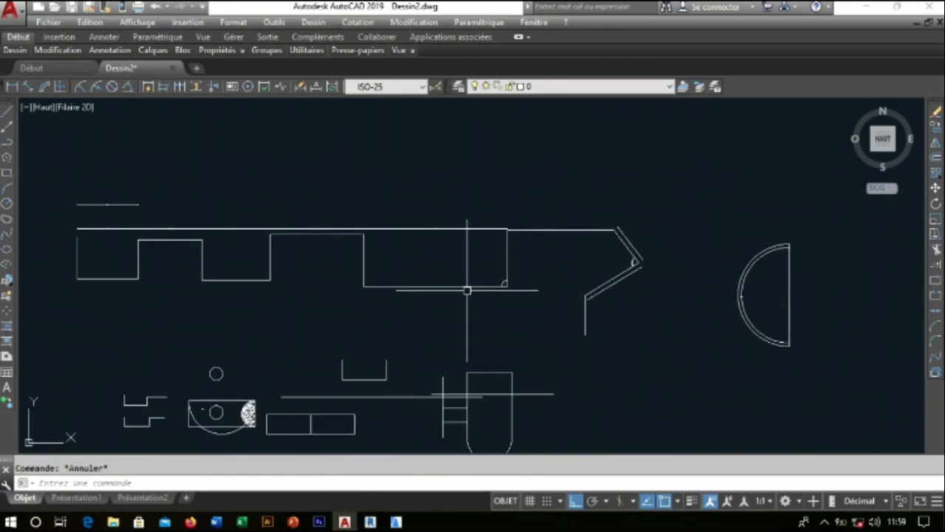
pyautogui.scroll(-2, 528, 304)
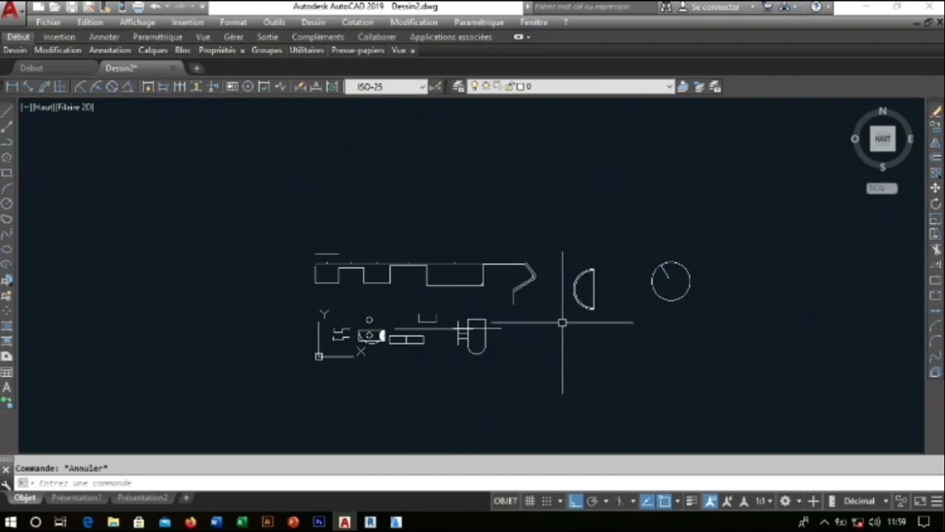
pyautogui.scroll(2, 547, 314)
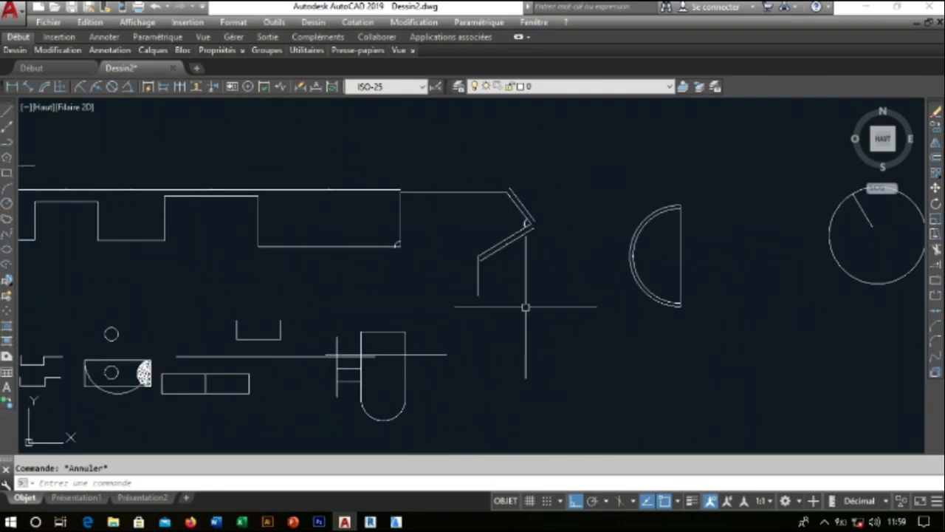
pyautogui.scroll(-1, 524, 305)
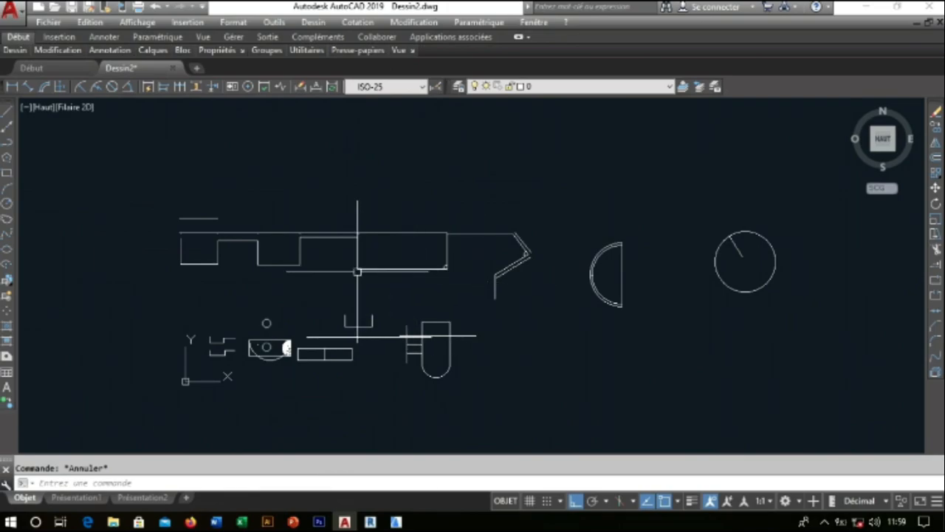
pyautogui.moveTo(355, 284); pyautogui.dragTo(366, 256, button='middle')
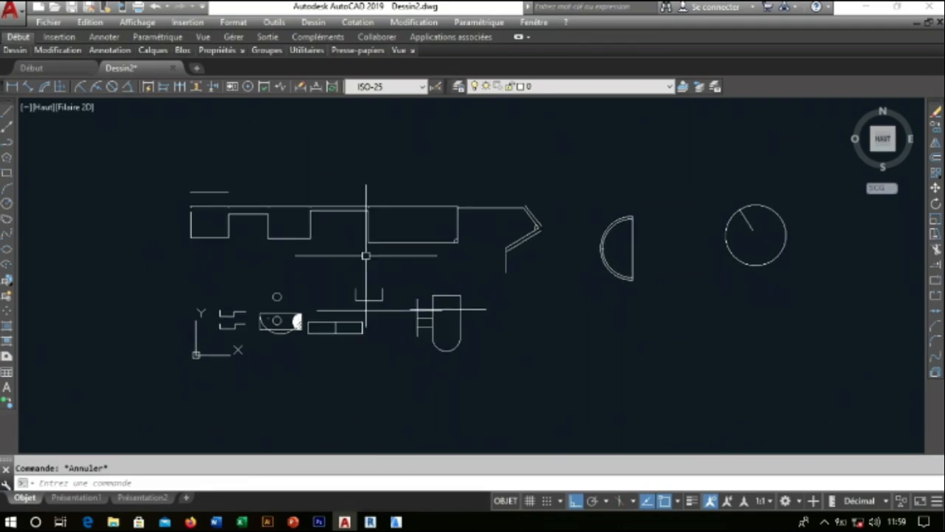